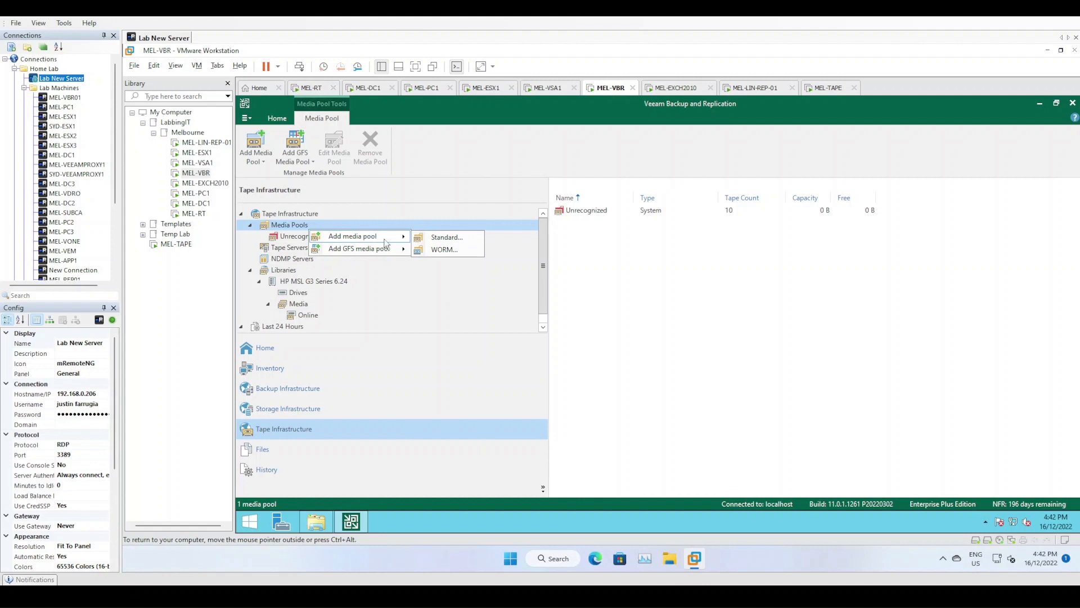
- Check the virtual cartridges and the Add VCartridge form on MEL-PC1, and return to MEL-VBR
mouse_move(365, 253)
click(429, 92)
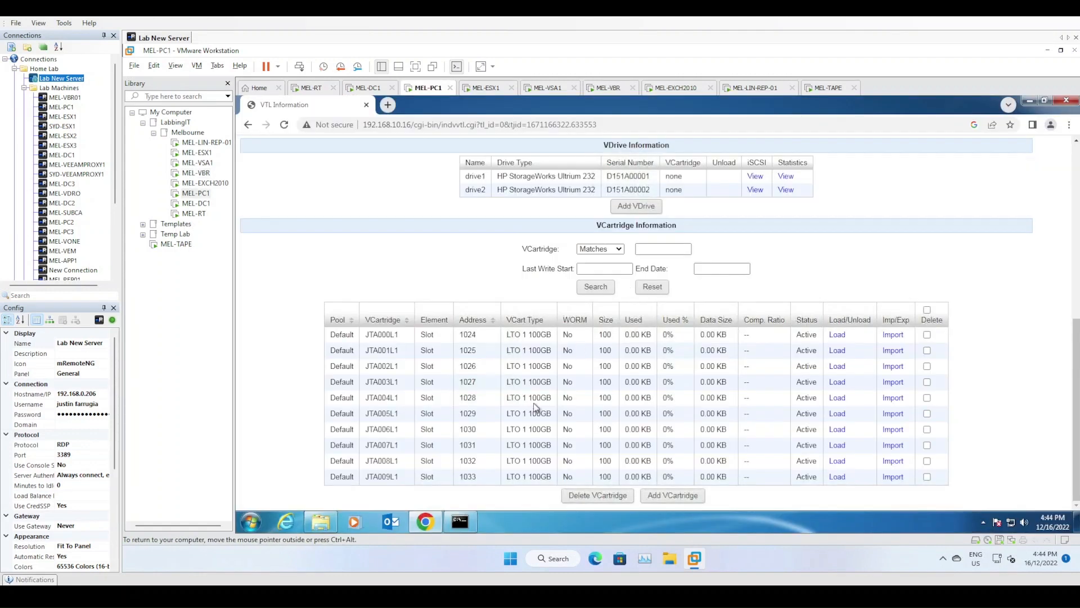
click(681, 498)
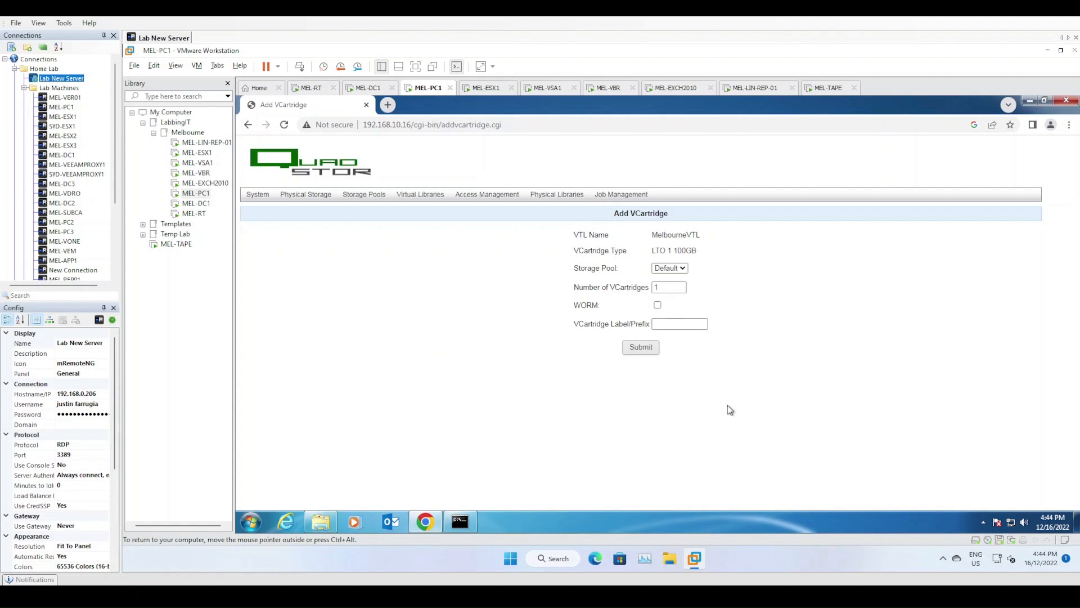
click(603, 93)
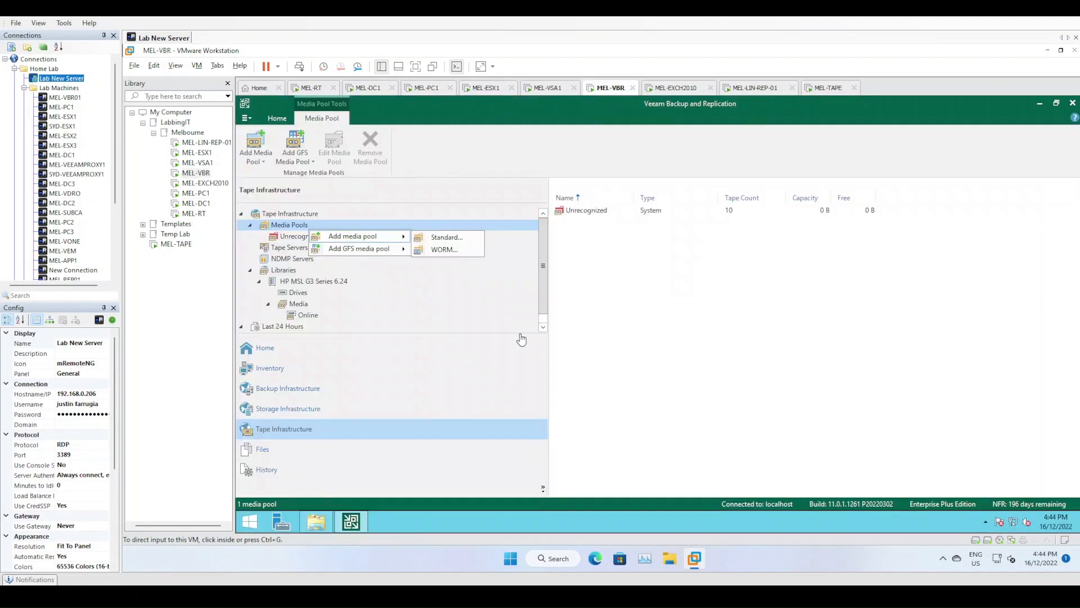
- Start a new standard media pool named "Standard Media Pool" and continue to its tape settings
click(446, 238)
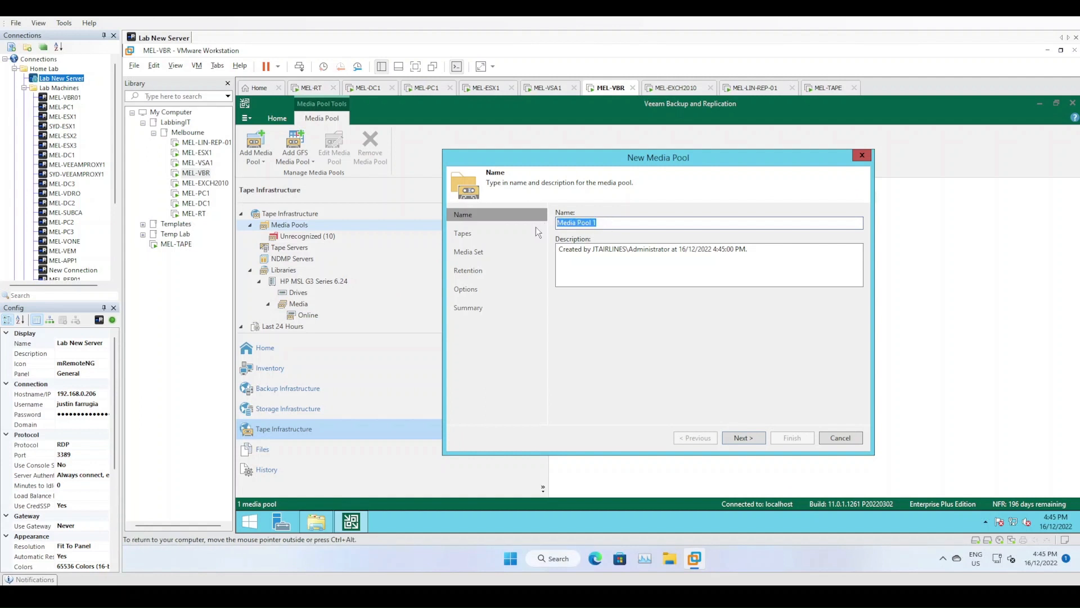
text(Standard Media Pool)
click(536, 231)
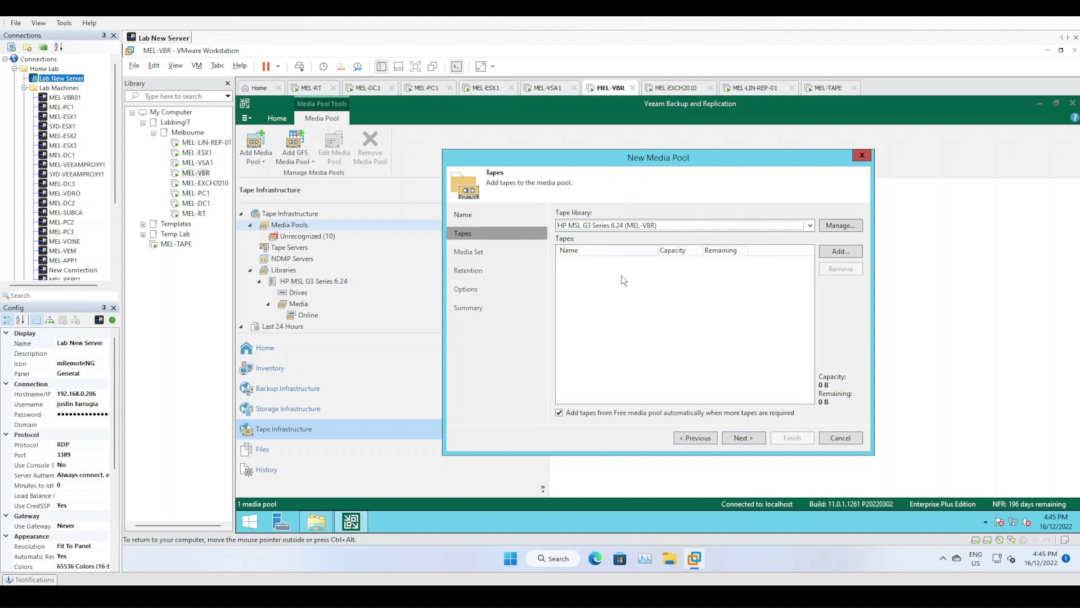
- Keep HP MSL G3 Series 6.24 (MEL-VBR) as the tape library, check the tapes available for adding, and continue to the media set settings
click(663, 227)
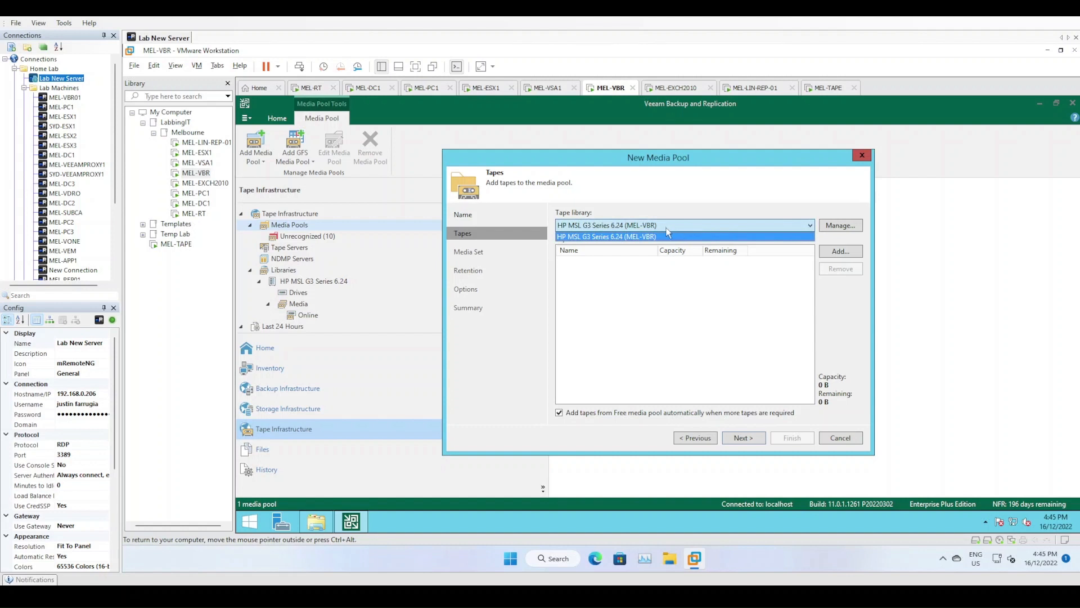
click(668, 234)
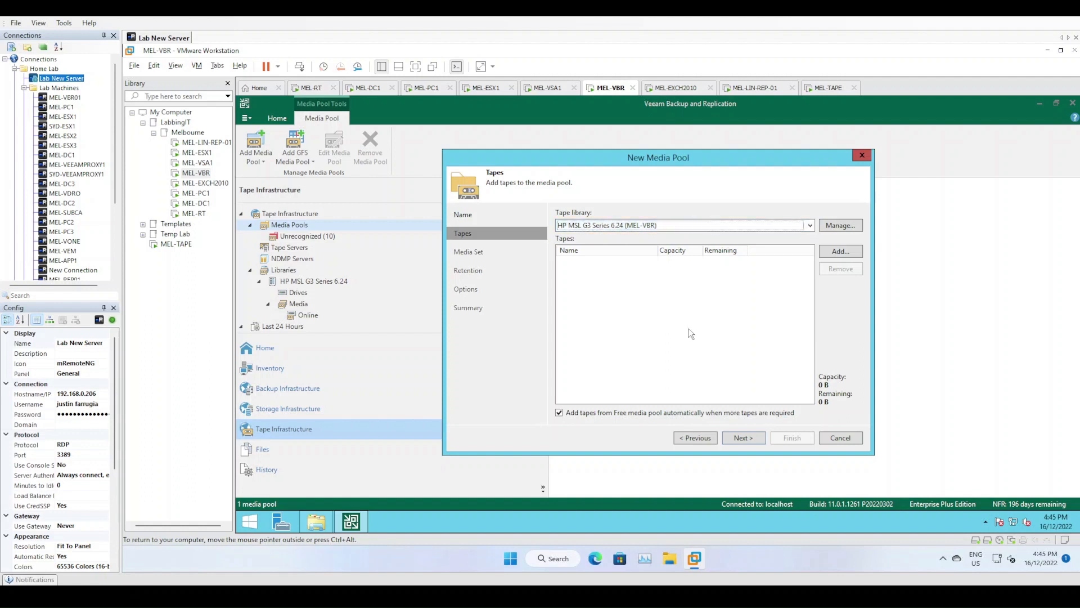
click(596, 226)
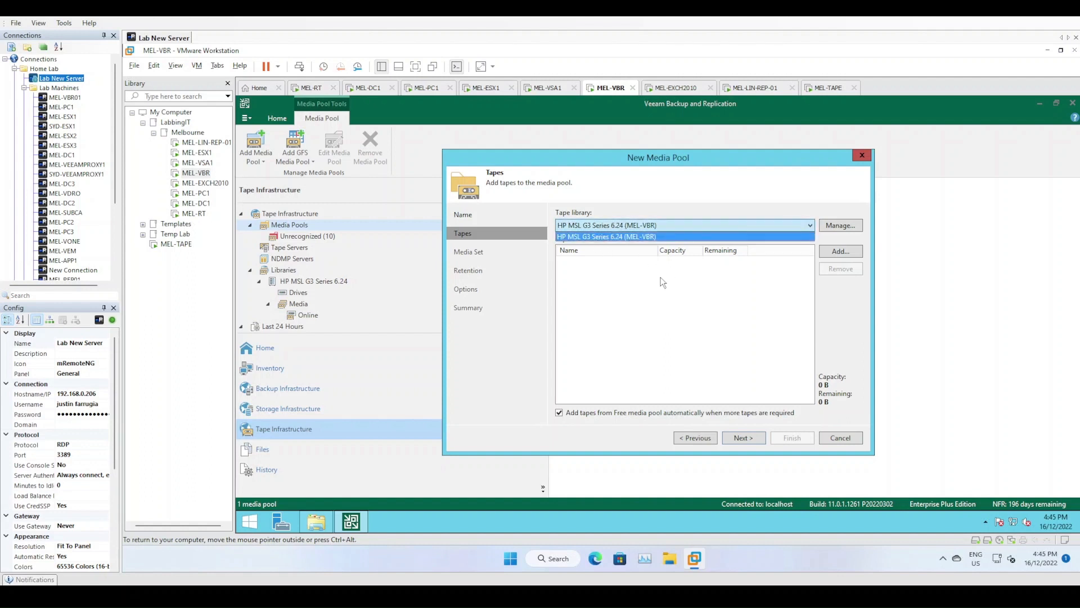
click(596, 227)
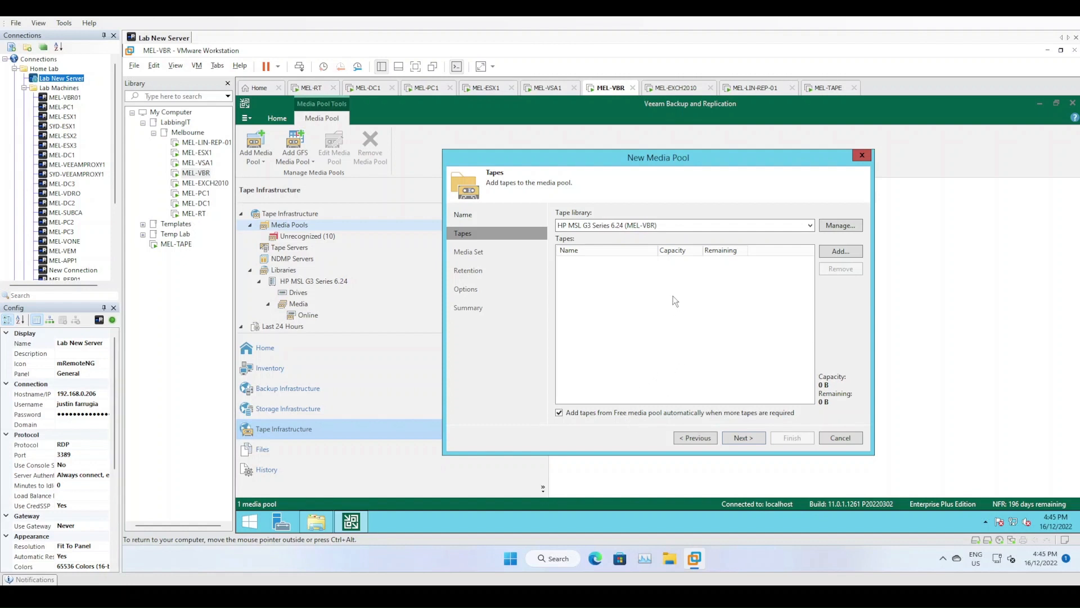
click(840, 251)
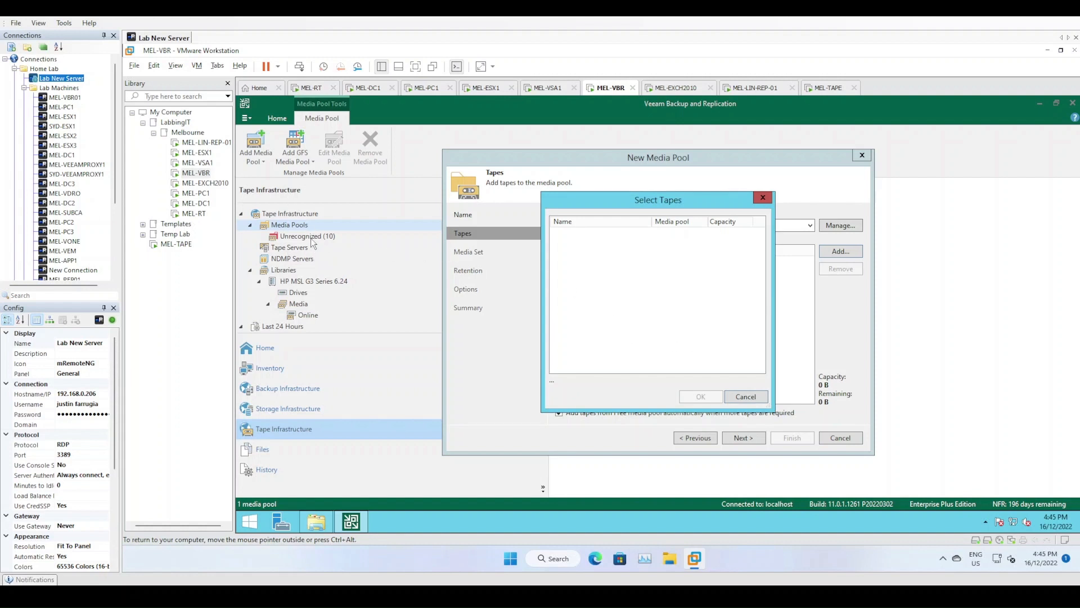
click(738, 397)
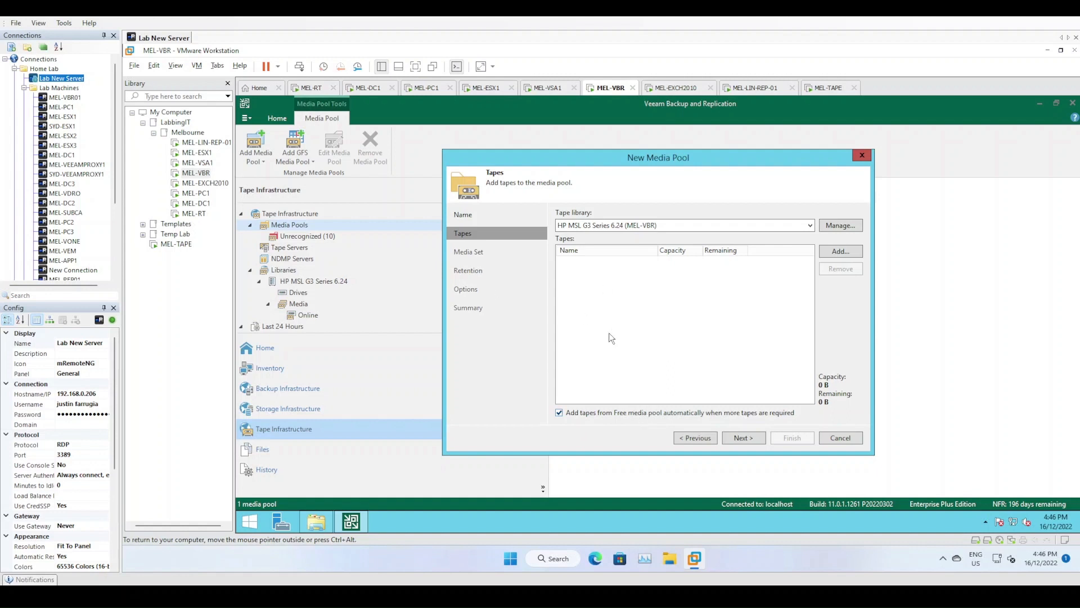
click(742, 438)
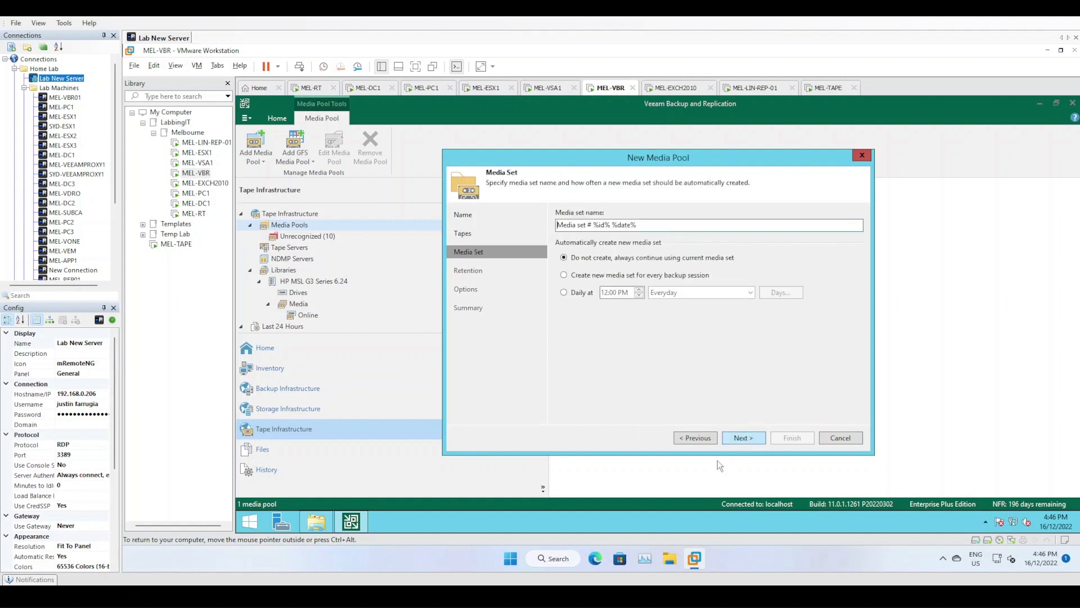
mouse_move(695, 558)
click(653, 224)
double_click(598, 225)
click(611, 225)
click(647, 223)
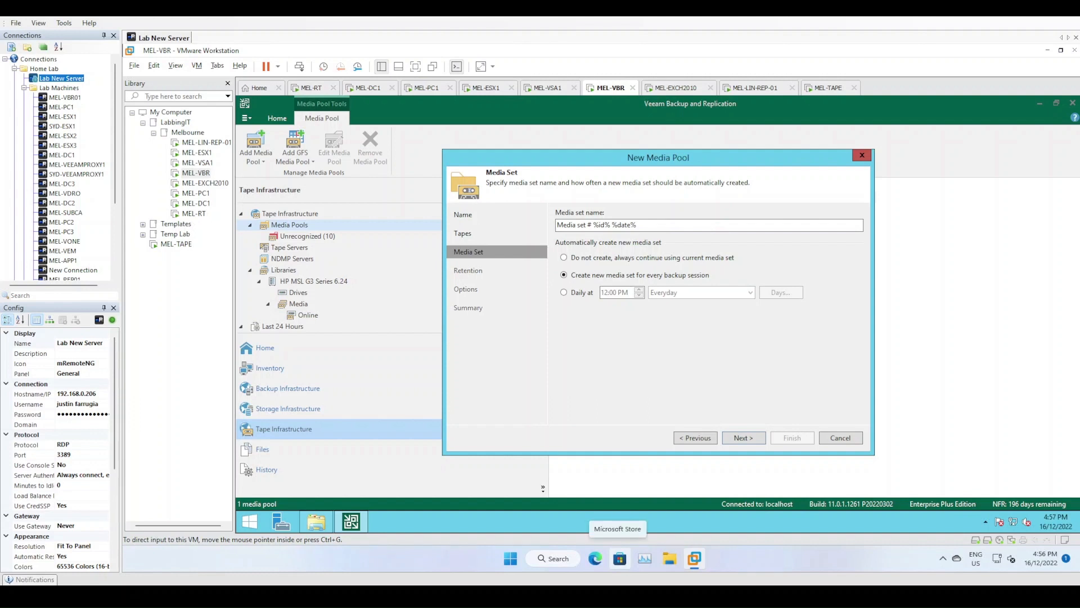
click(563, 293)
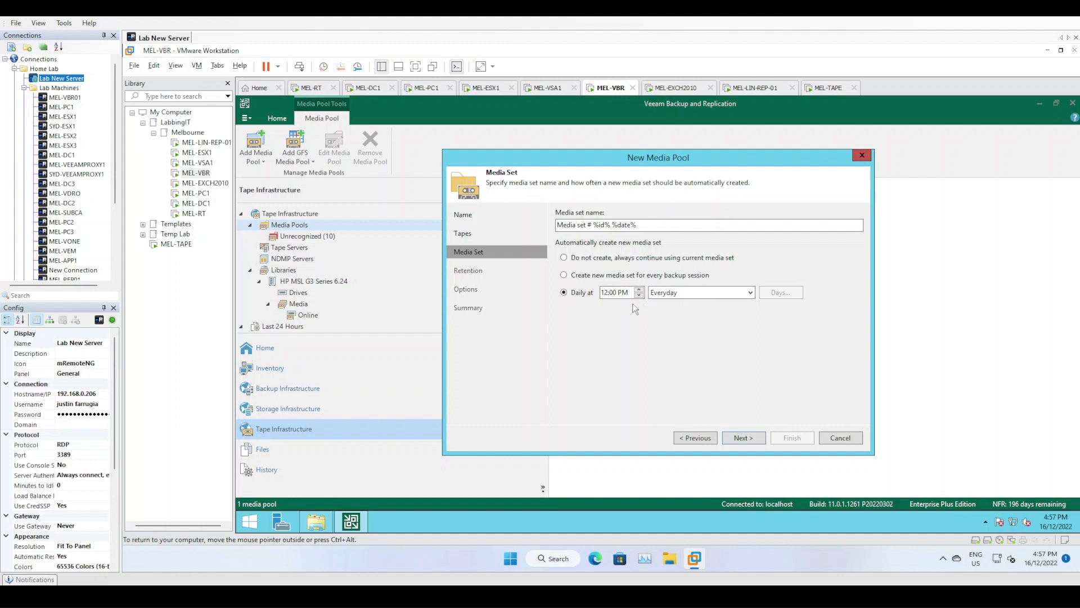
click(696, 293)
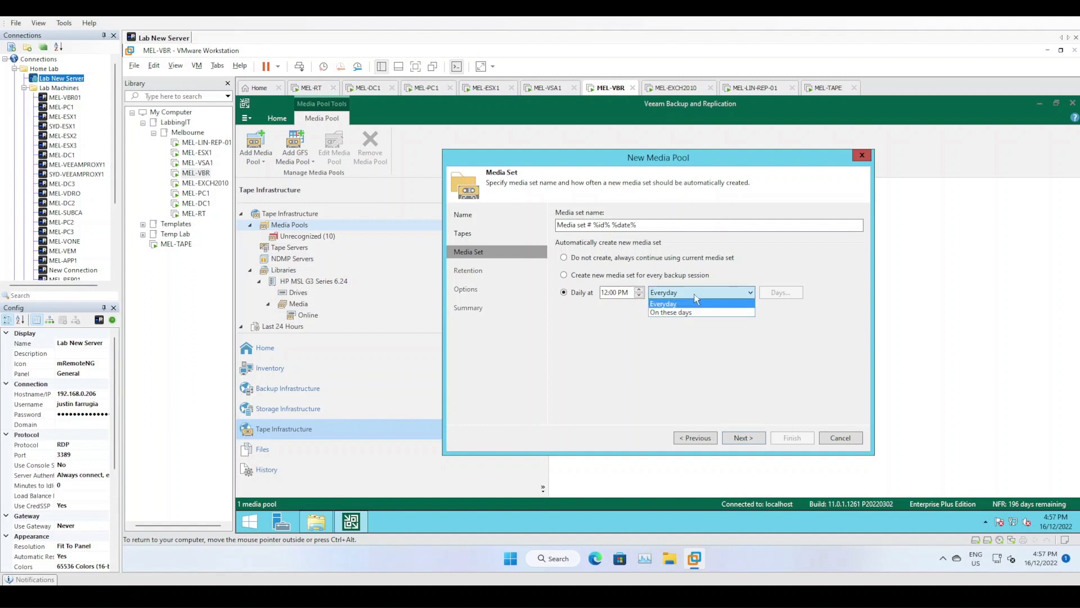
click(695, 295)
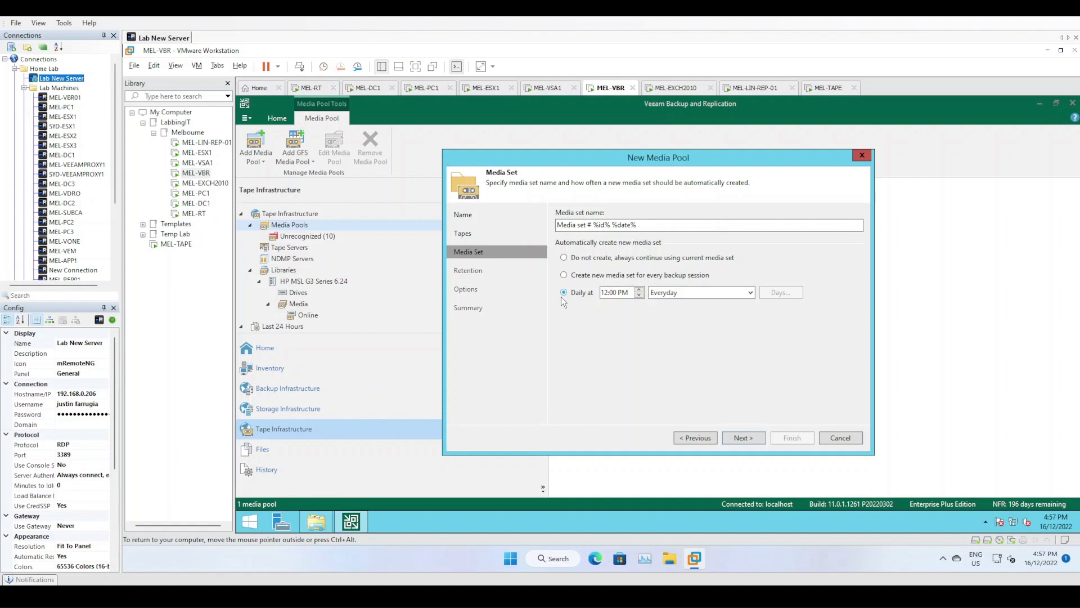
click(601, 295)
- Choose to create a new media set for every backup session and continue to the retention settings
click(584, 276)
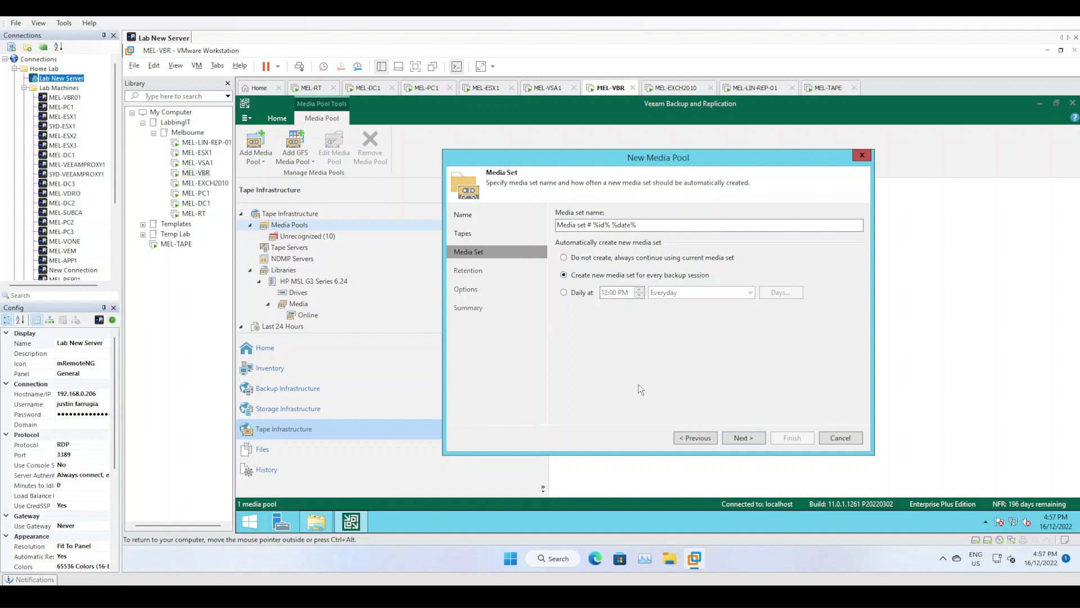
click(744, 438)
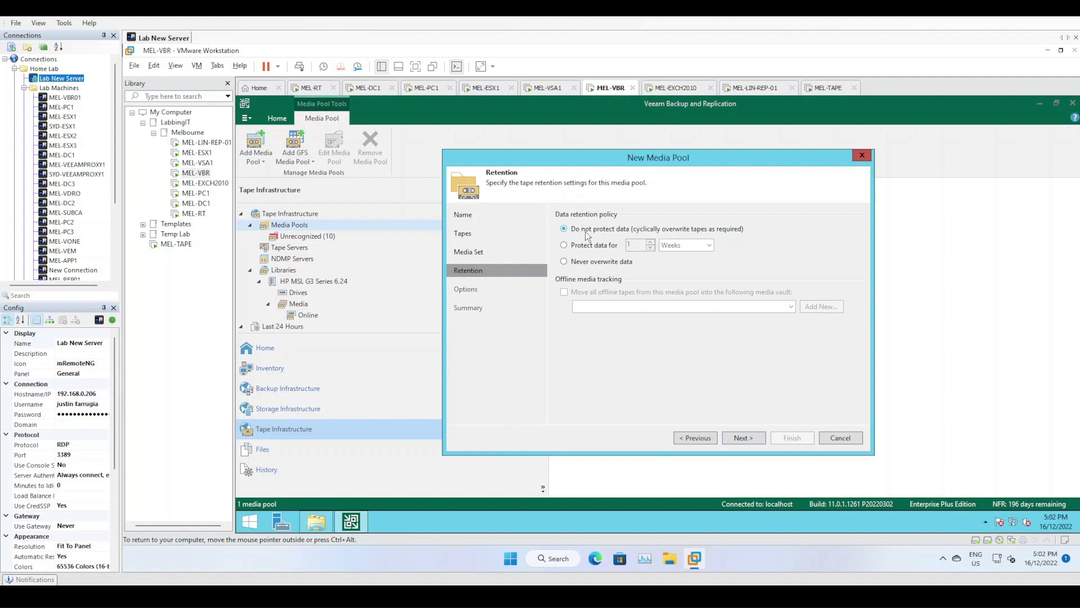
- Set the retention policy to protect the tape data for 4 weeks
click(563, 245)
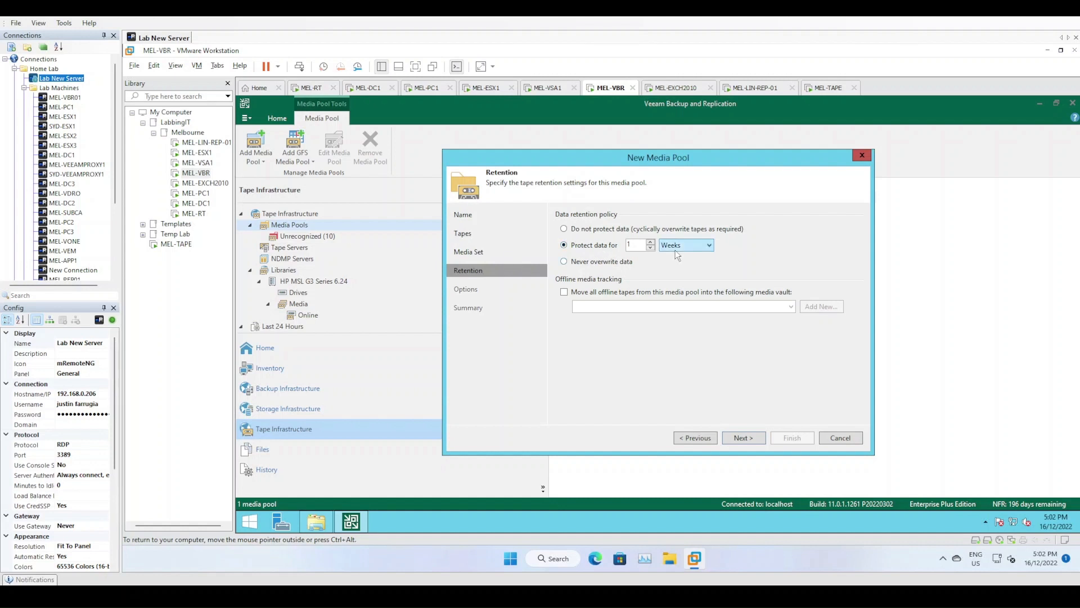
click(596, 261)
click(595, 248)
click(710, 247)
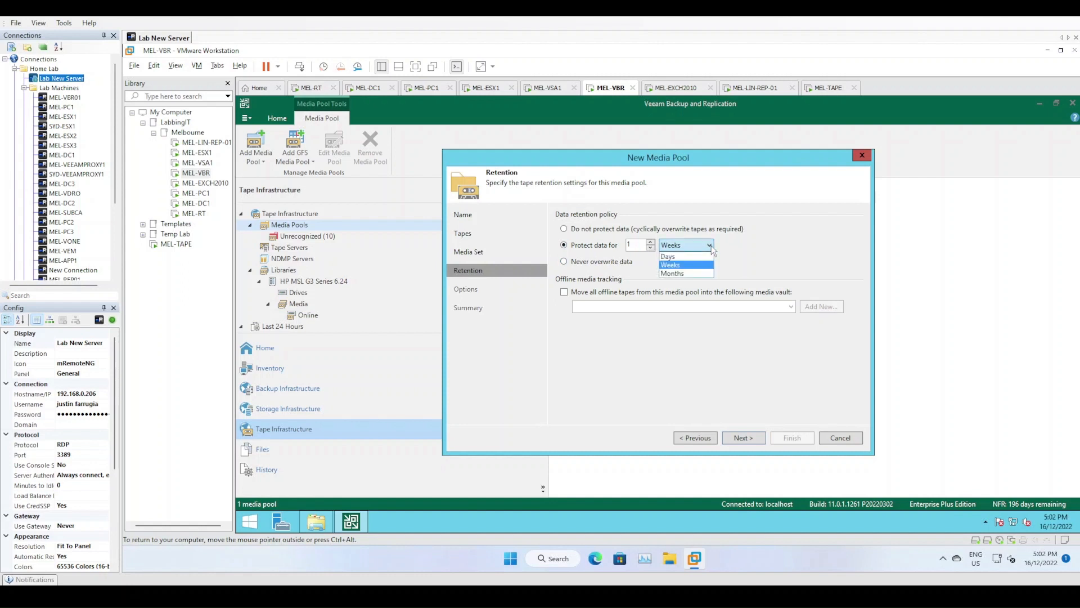
click(677, 264)
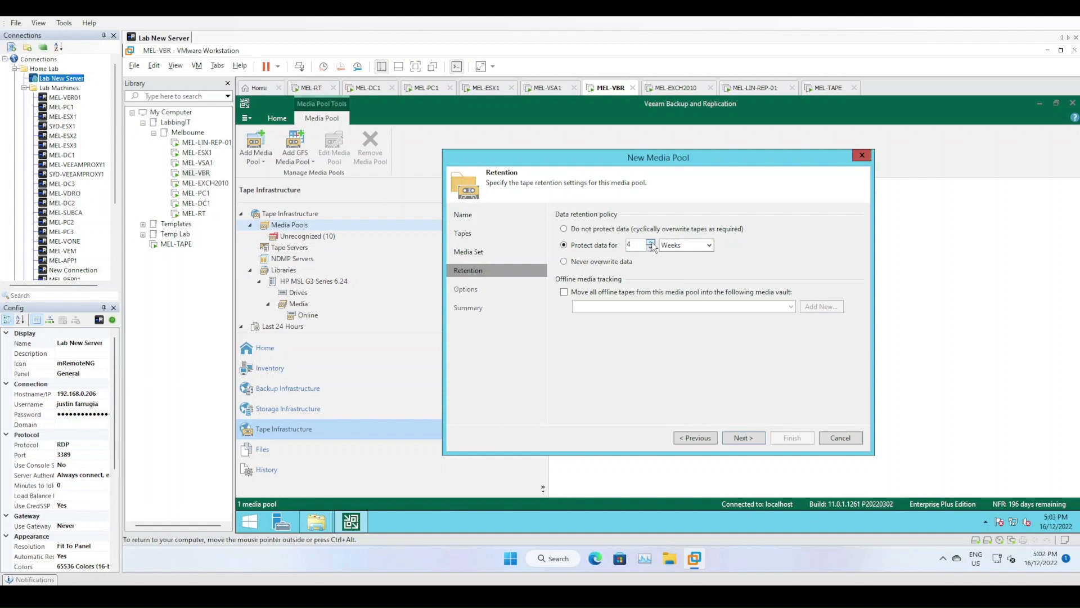
- Set the data protection period to 12 months
click(669, 247)
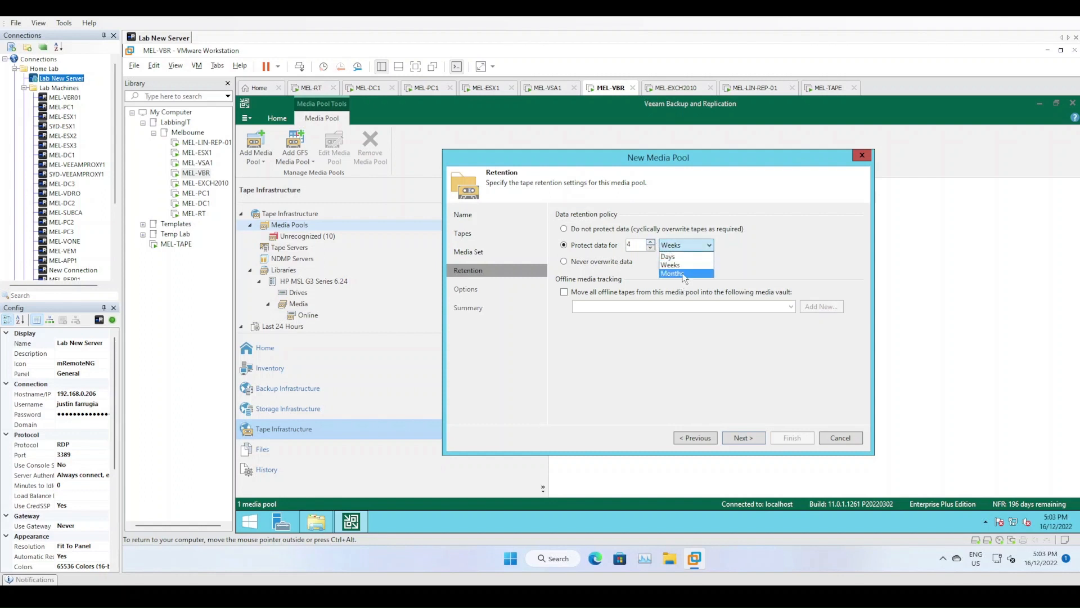
click(681, 275)
click(652, 243)
click(652, 243)
click(653, 243)
click(652, 243)
click(653, 243)
click(652, 243)
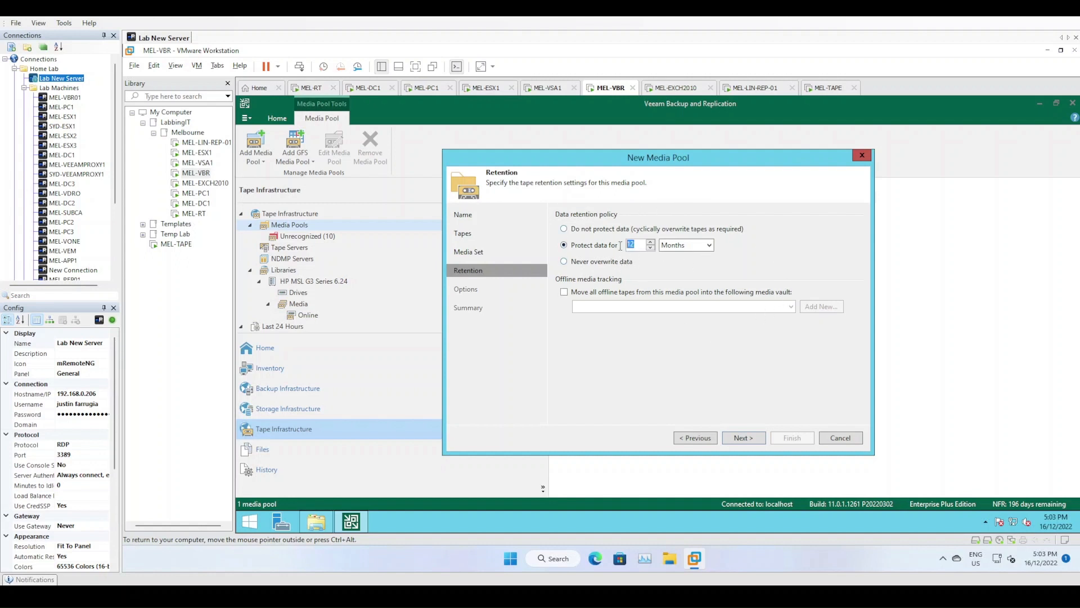
- Set the data protection period back to 4 weeks
click(683, 245)
click(684, 264)
drag(637, 245, 613, 250)
text(4)
- Set the data protection period to 7 days
click(686, 245)
click(680, 258)
drag(639, 244, 591, 246)
text(7)
double_click(637, 245)
click(563, 261)
click(583, 247)
click(578, 261)
click(598, 249)
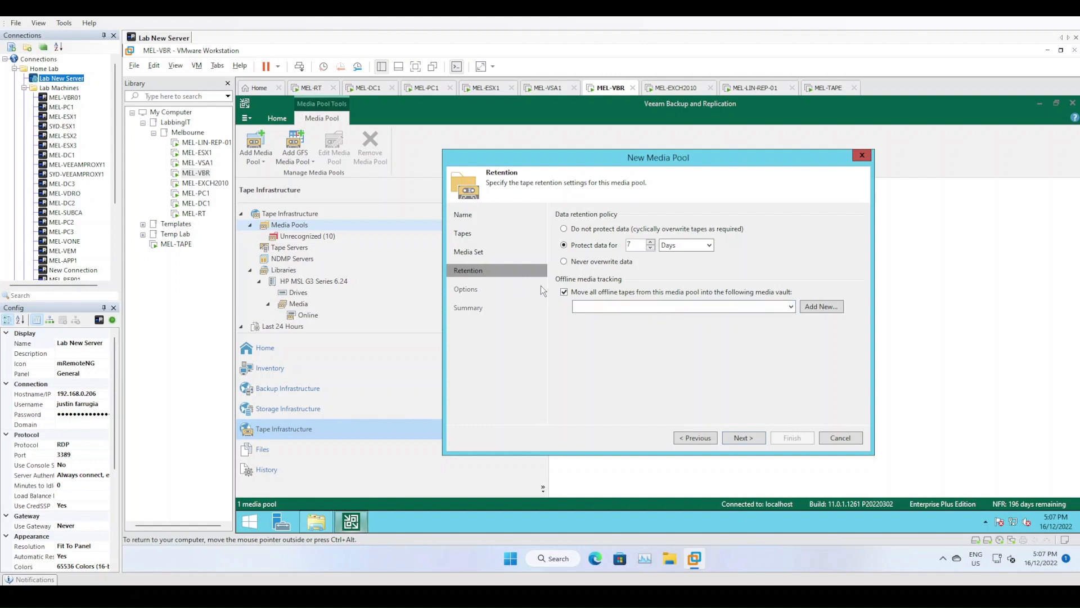
- Disable moving offline tapes to a media vault and finish creating the media pool without parallel processing or encryption
click(564, 292)
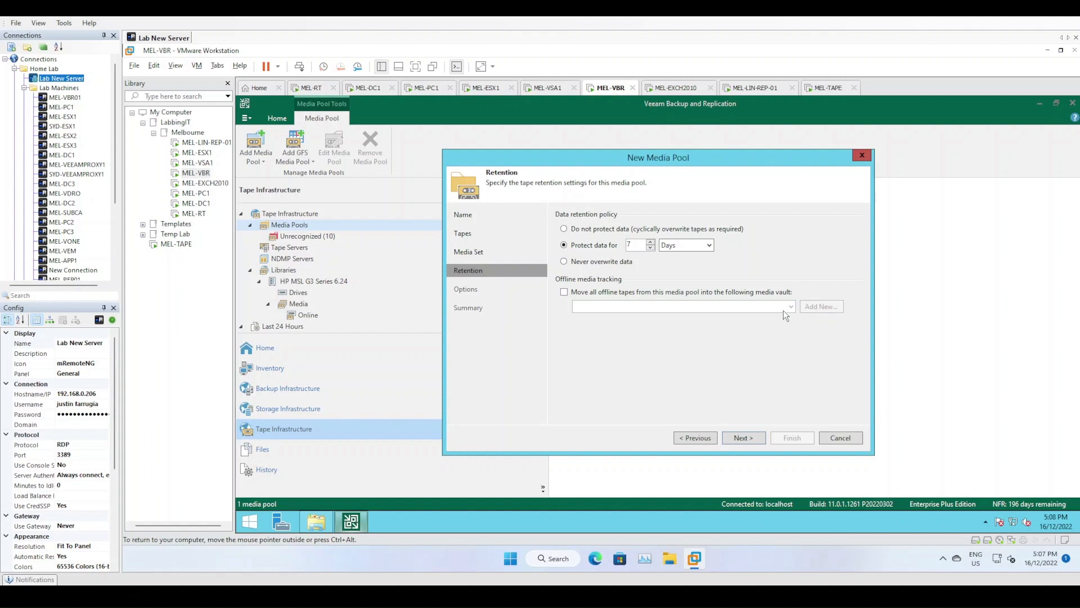
click(748, 437)
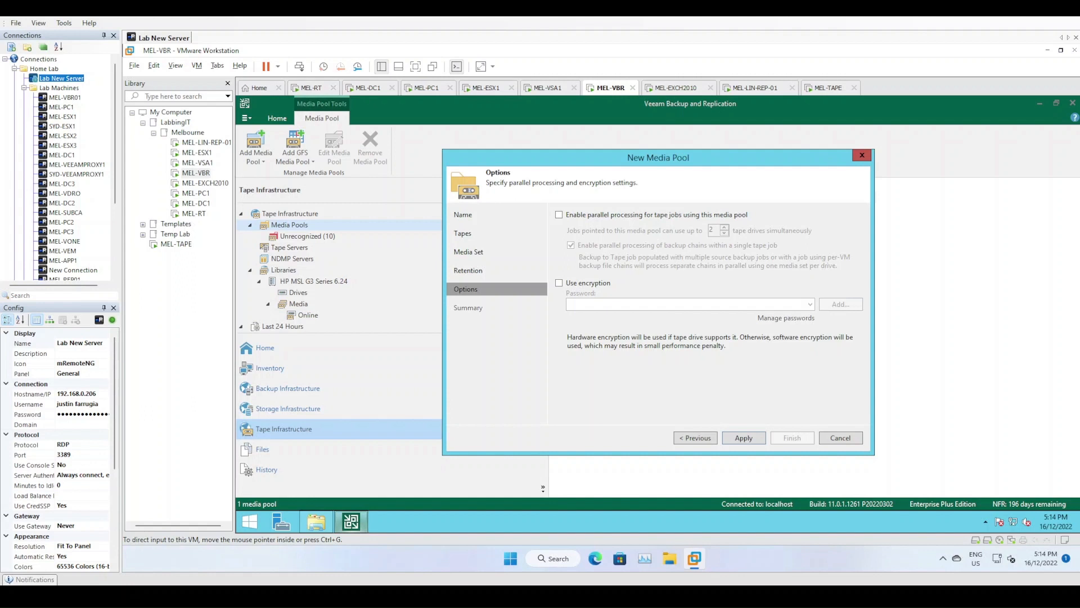
click(744, 438)
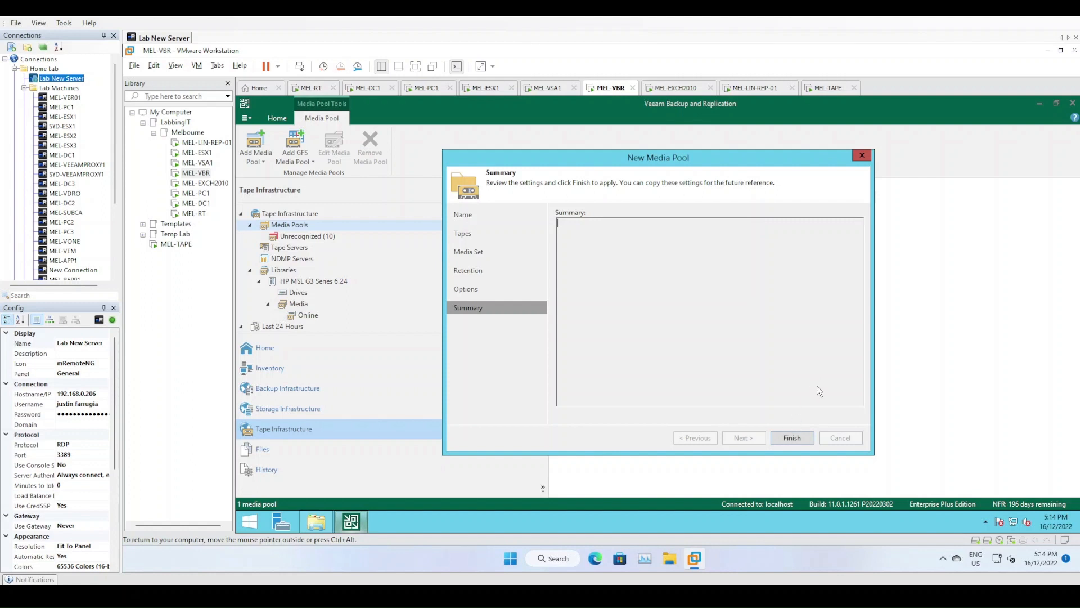
click(799, 436)
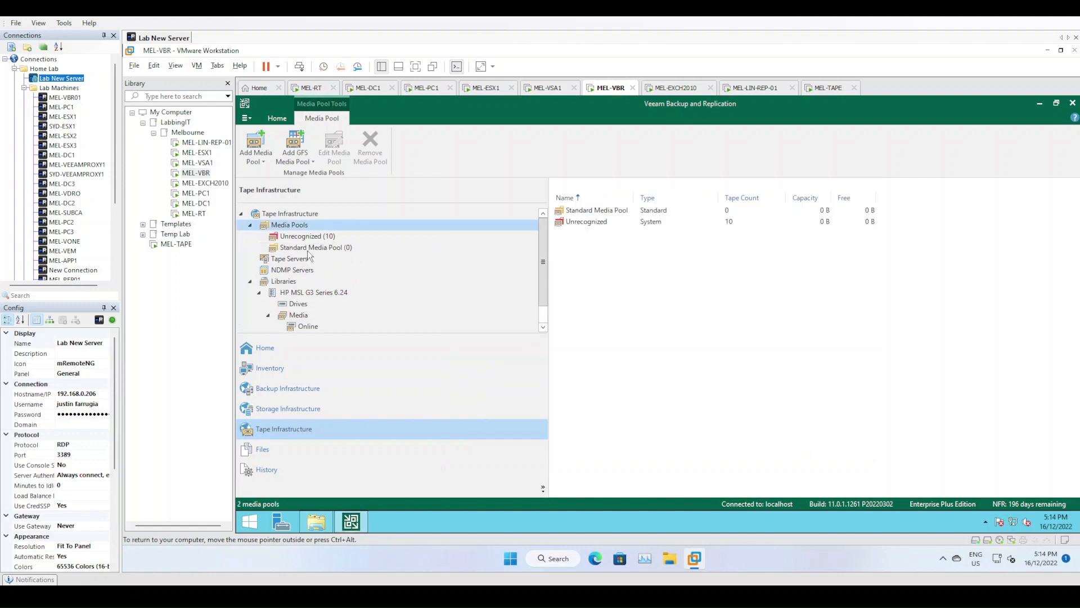
- Move all the tapes in the Unrecognized media pool to the Free pool, marking them as free
click(308, 251)
mouse_move(544, 232)
mouse_down()
mouse_move(544, 244)
mouse_move(544, 221)
mouse_up()
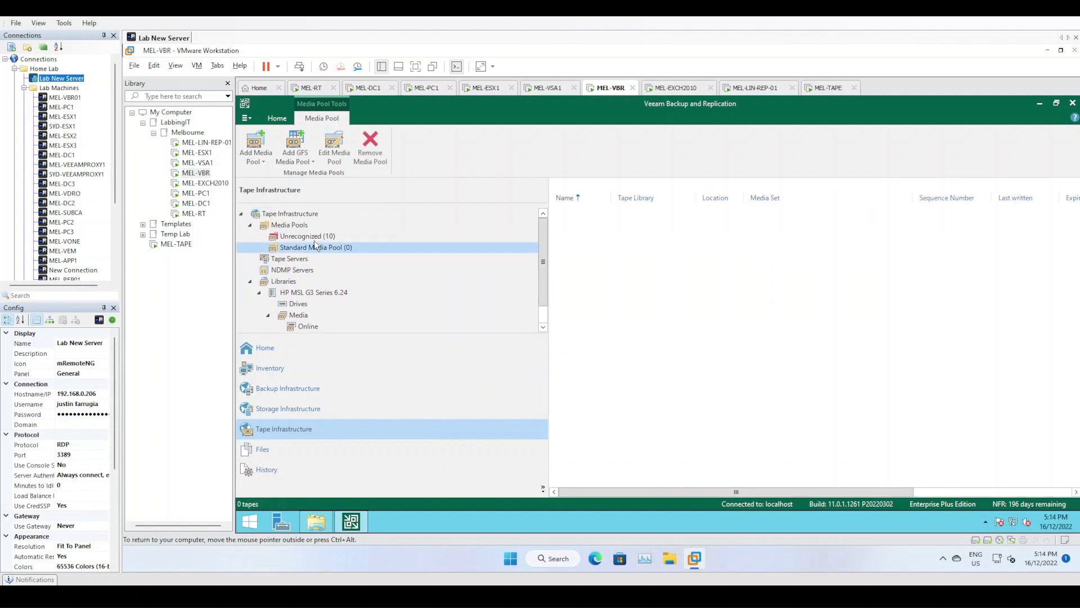
click(315, 237)
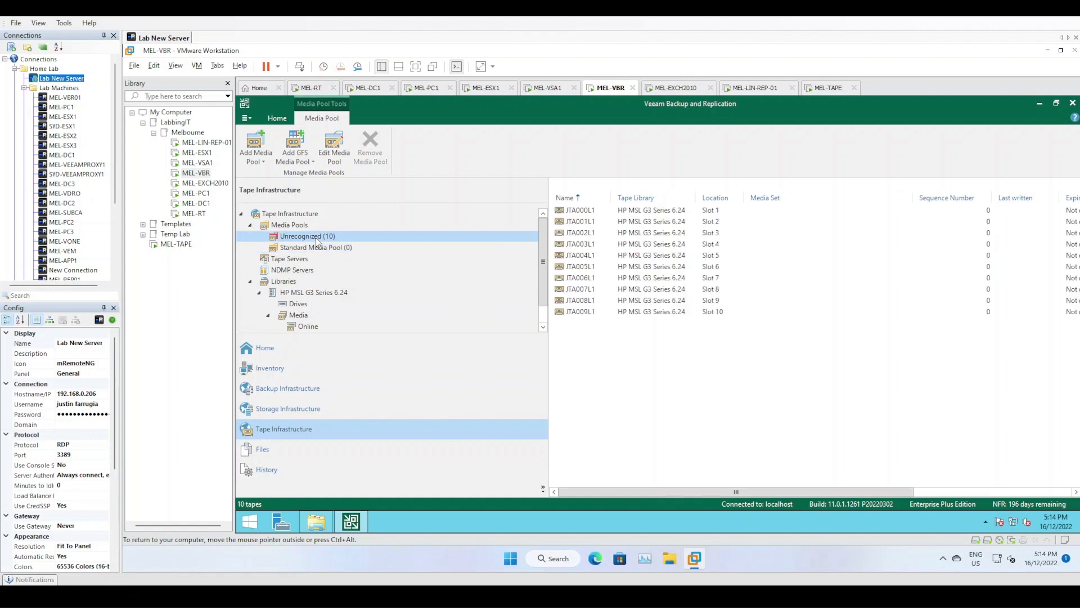
click(565, 248)
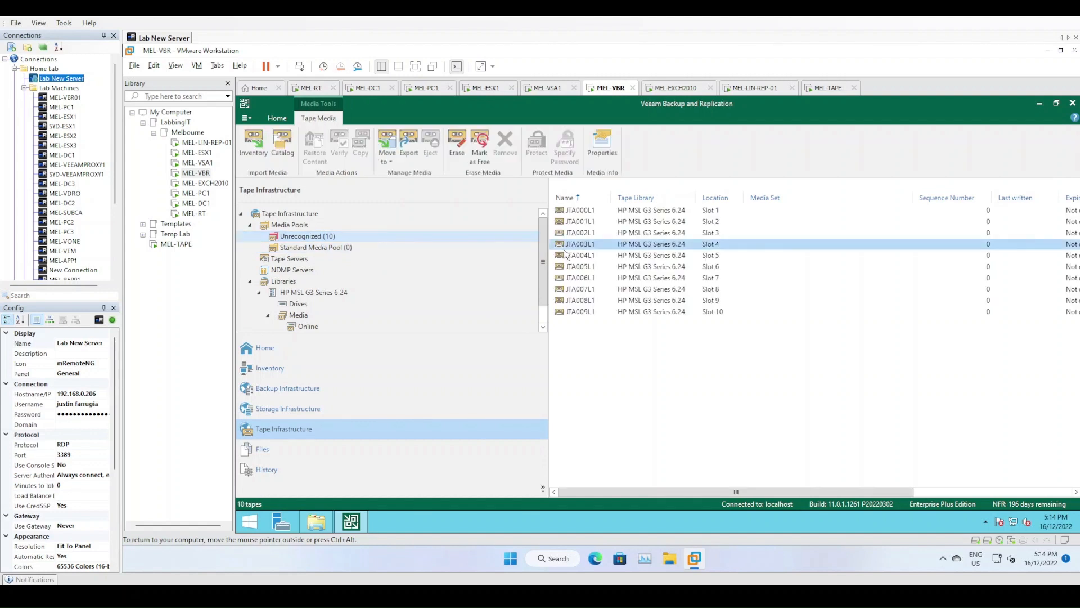
key(ctrl+a)
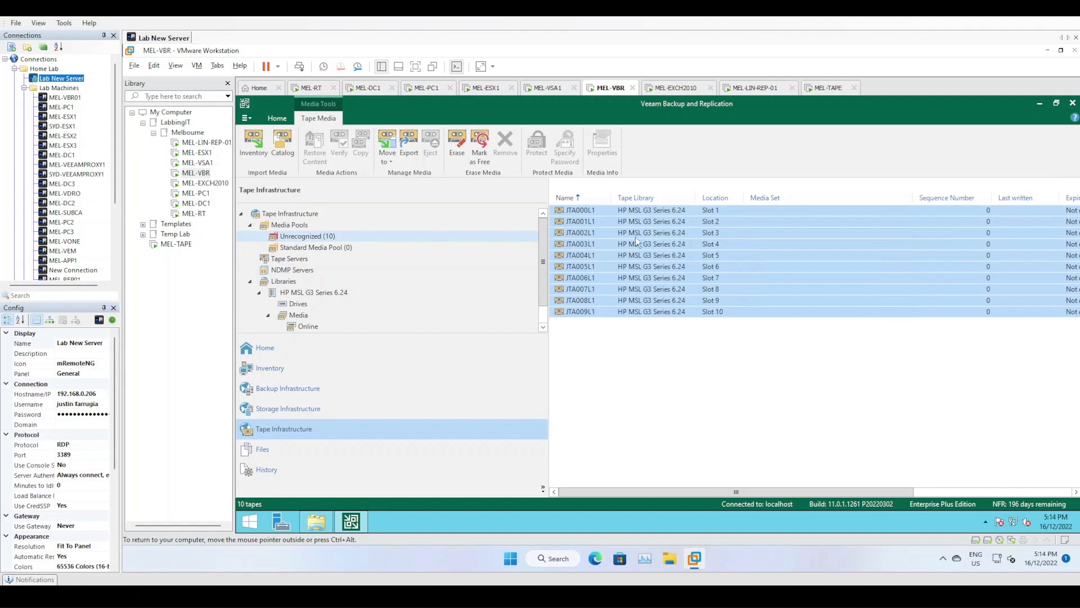
right_click(598, 256)
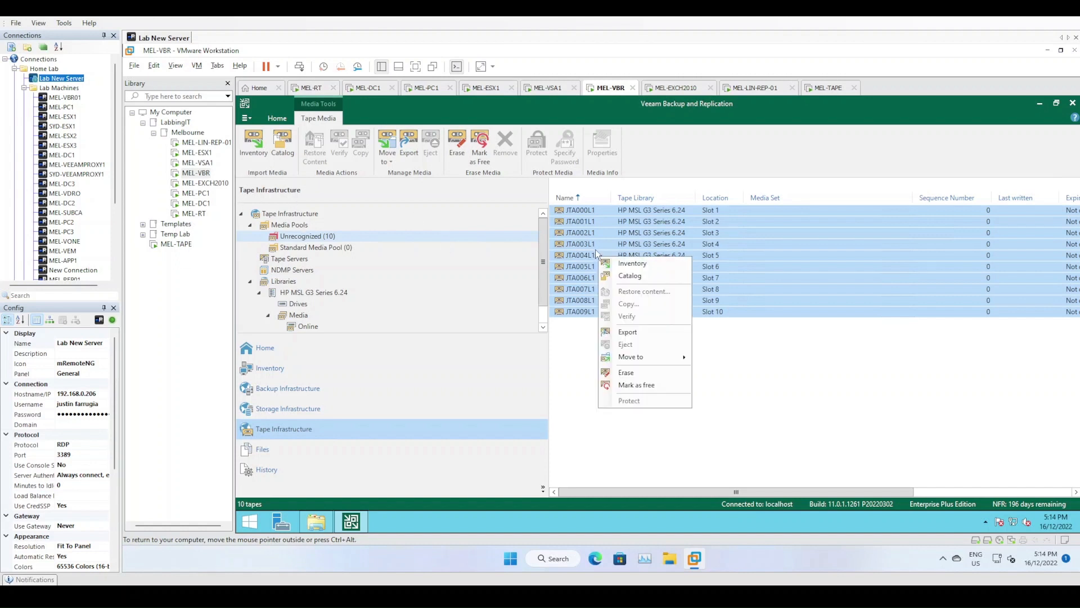
mouse_move(660, 363)
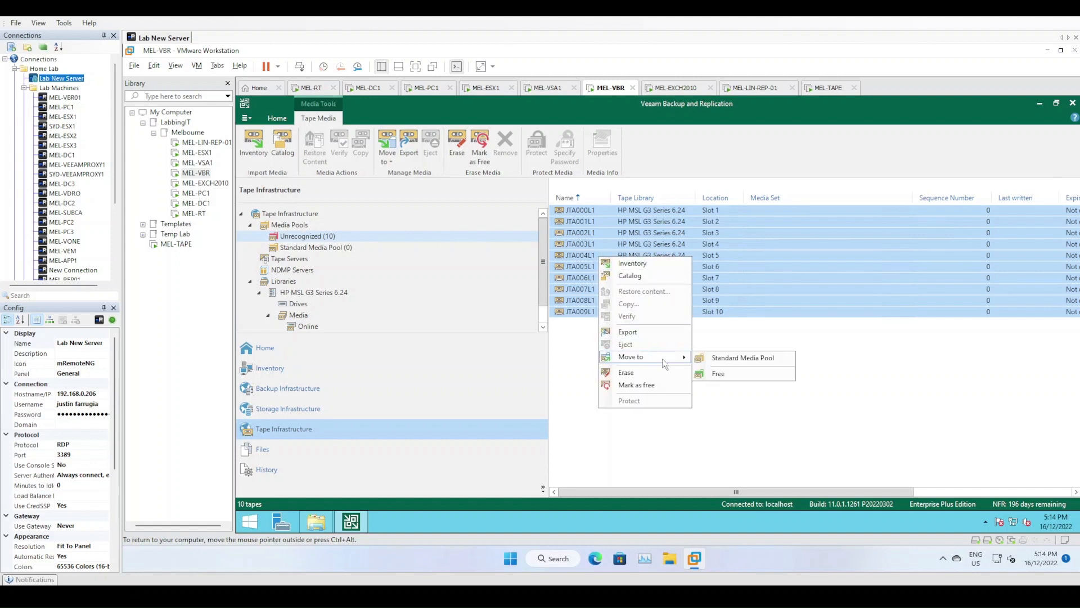
click(734, 377)
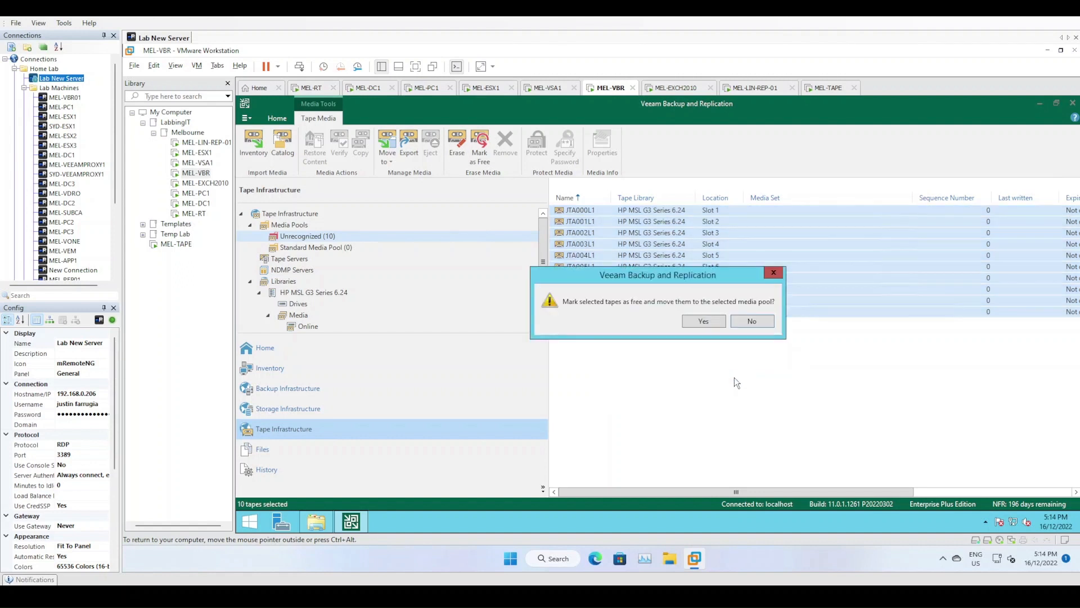
click(703, 321)
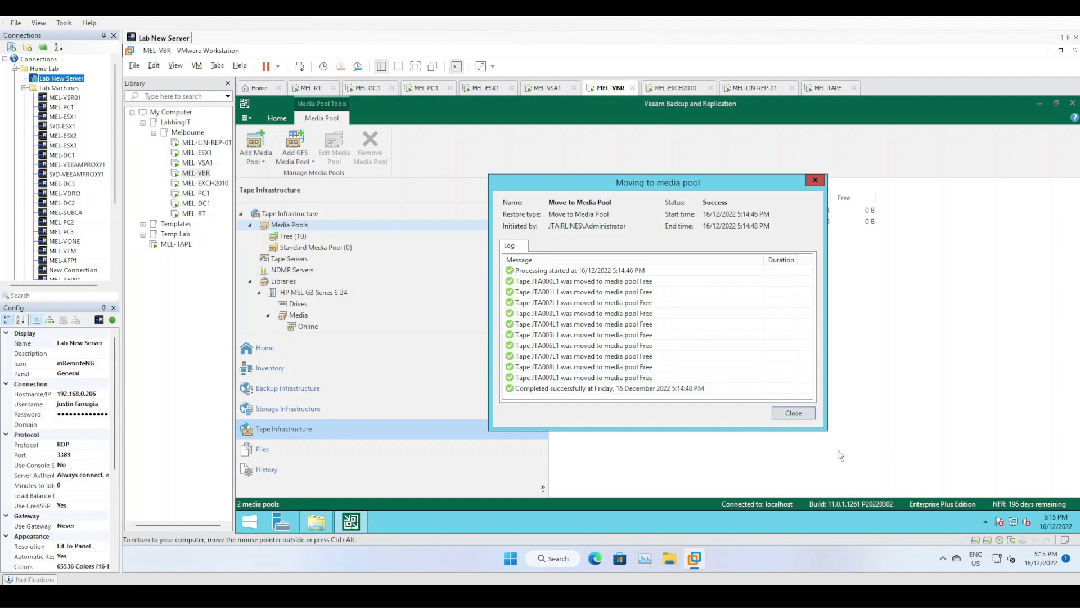
click(792, 414)
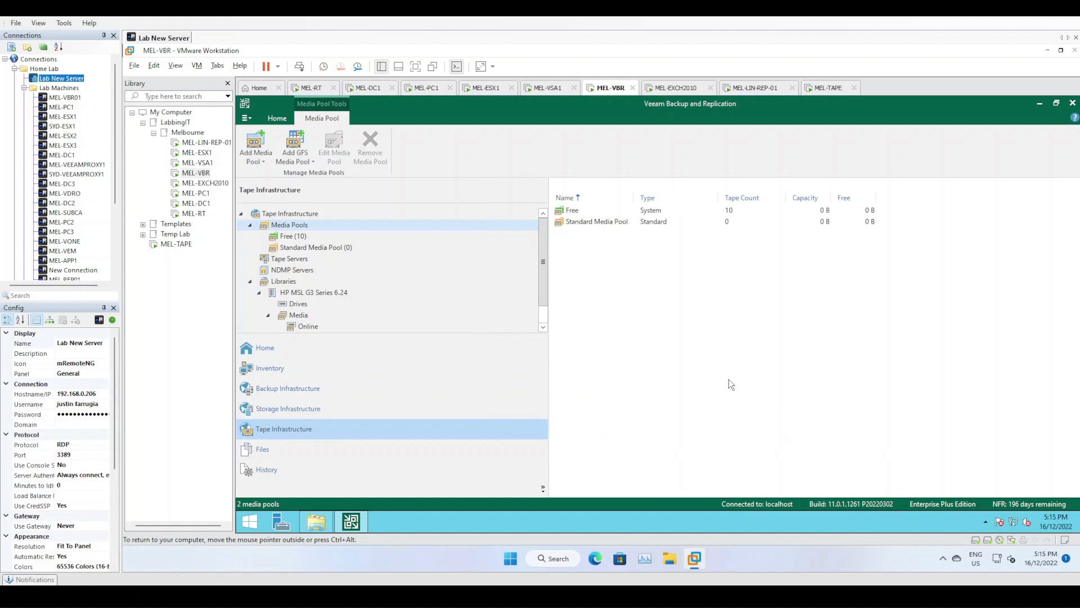
- Examine the contents of the Free pool and the Standard Media Pool
drag(543, 255, 492, 240)
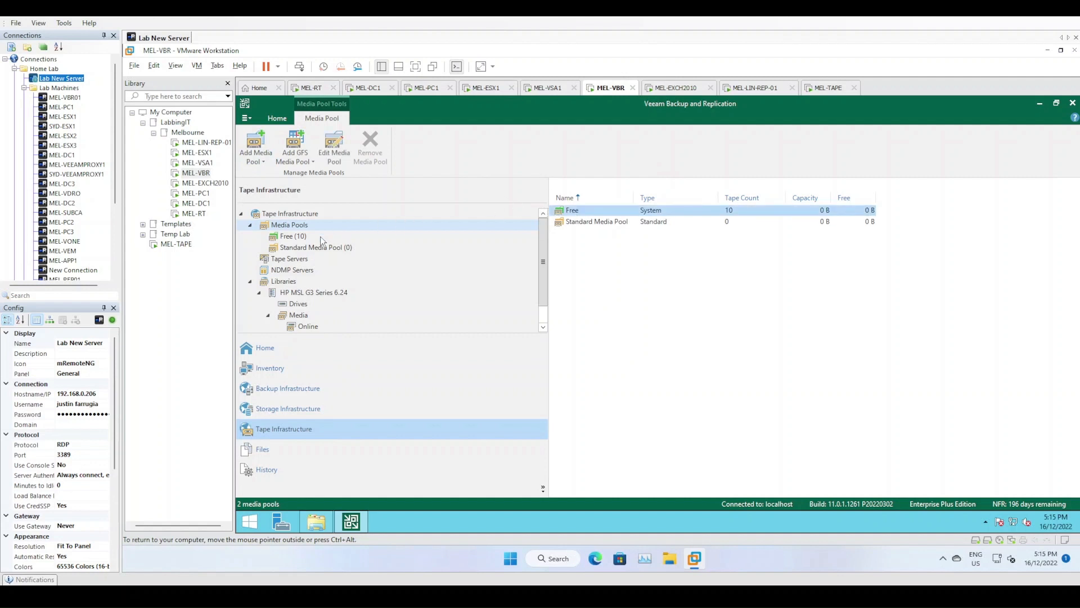
click(290, 236)
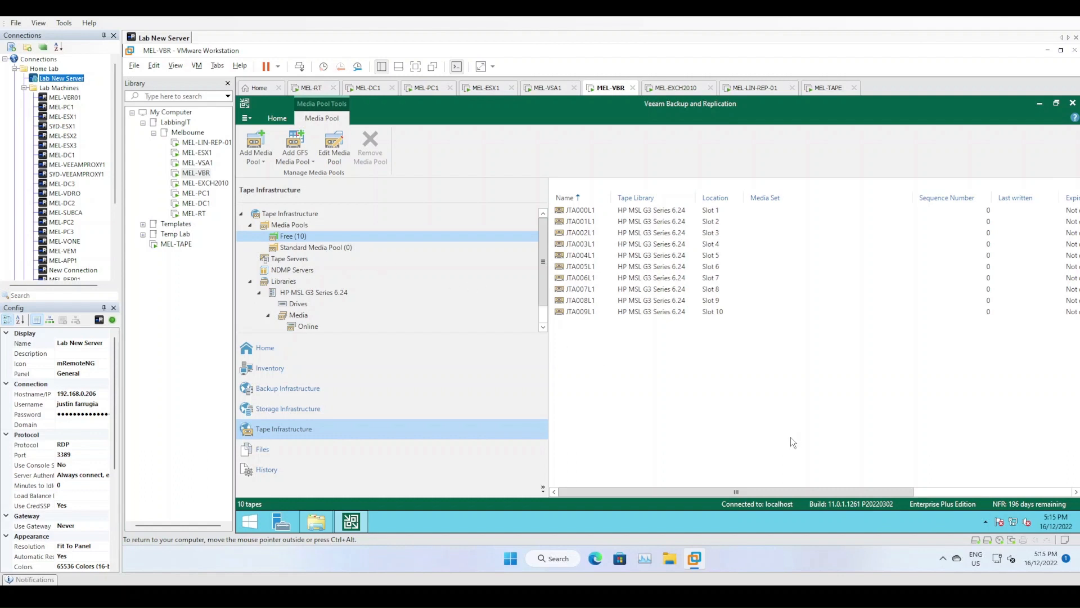
click(590, 210)
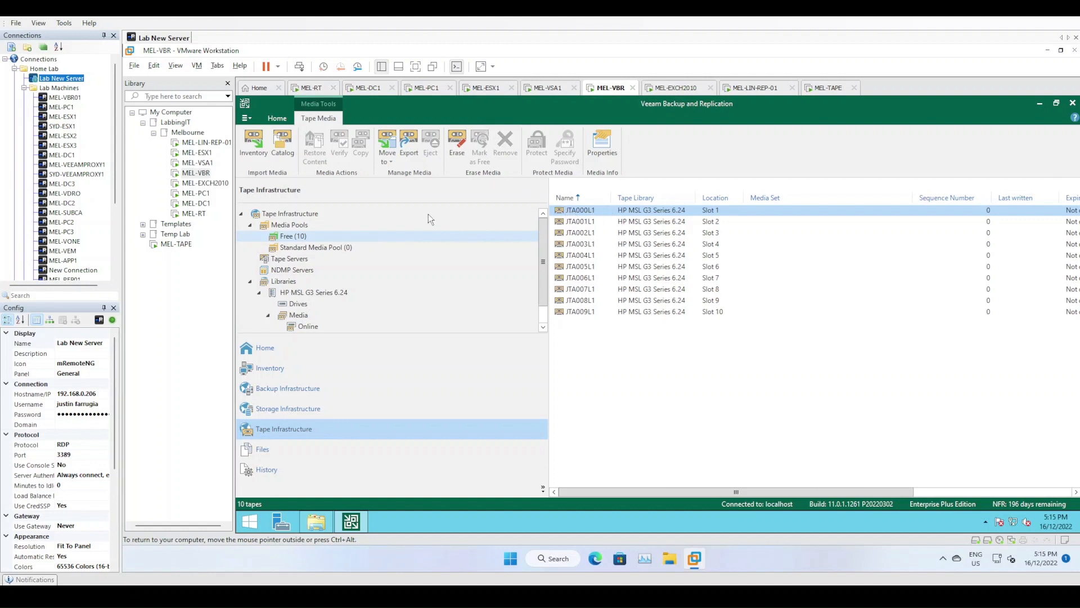
click(323, 249)
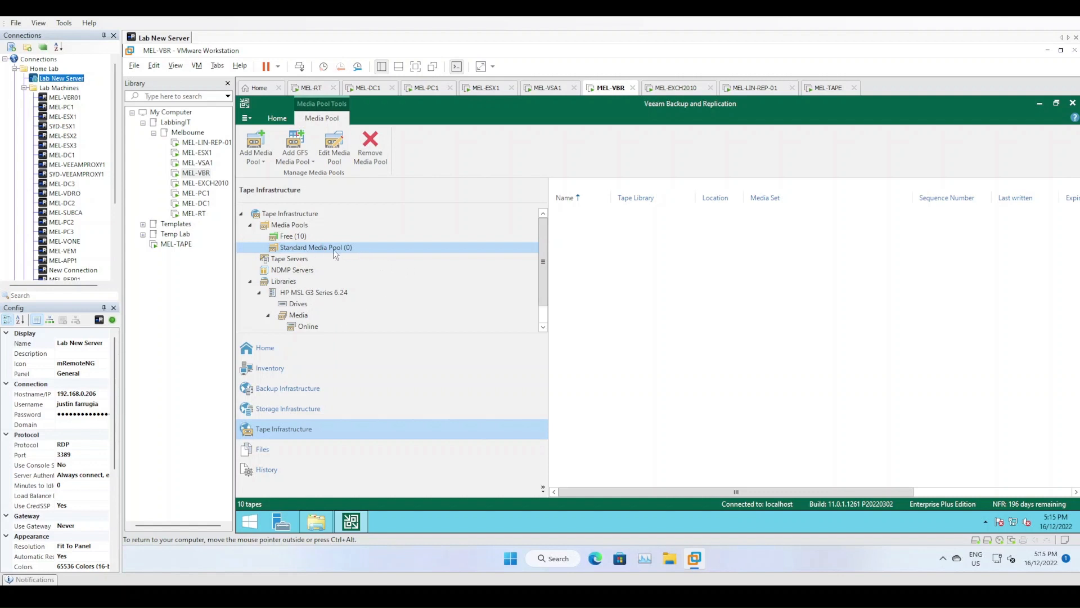
click(301, 237)
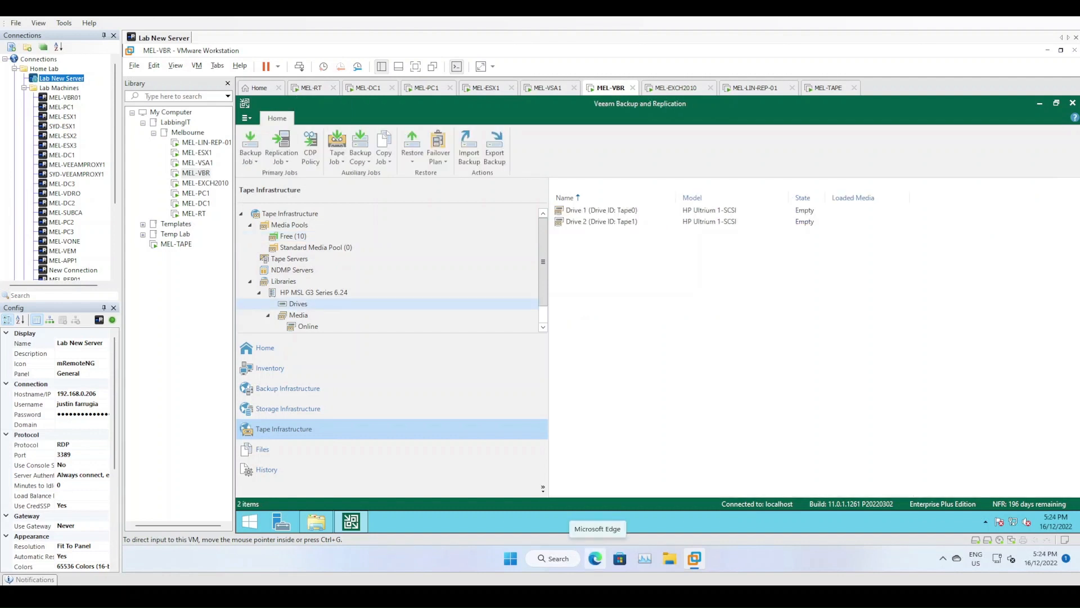
- Start a new backup to tape job for backups and name it Melbourne Tape Backup Job
click(264, 349)
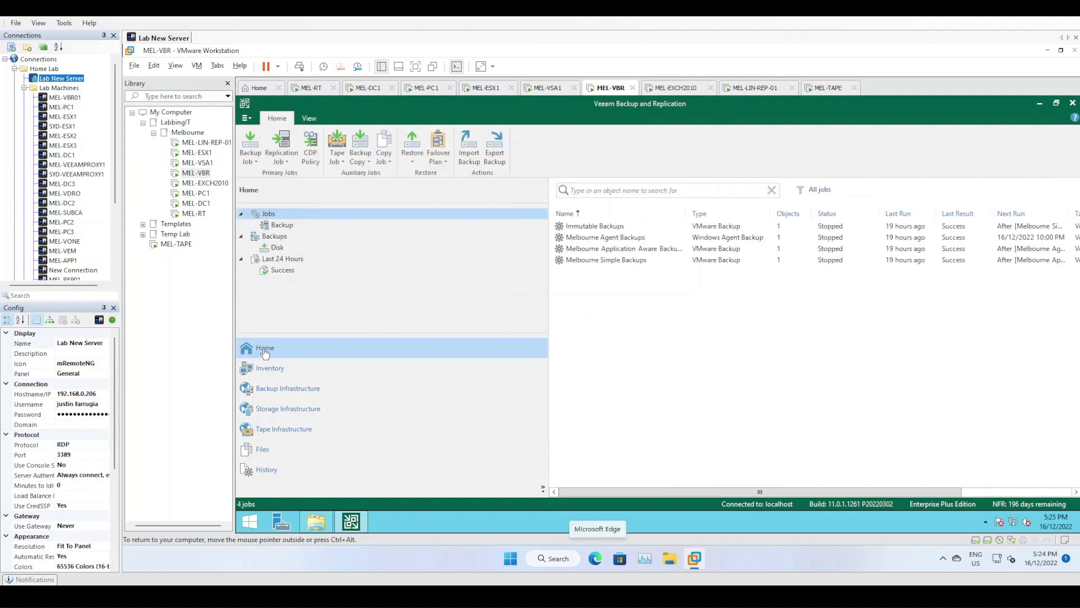
click(334, 163)
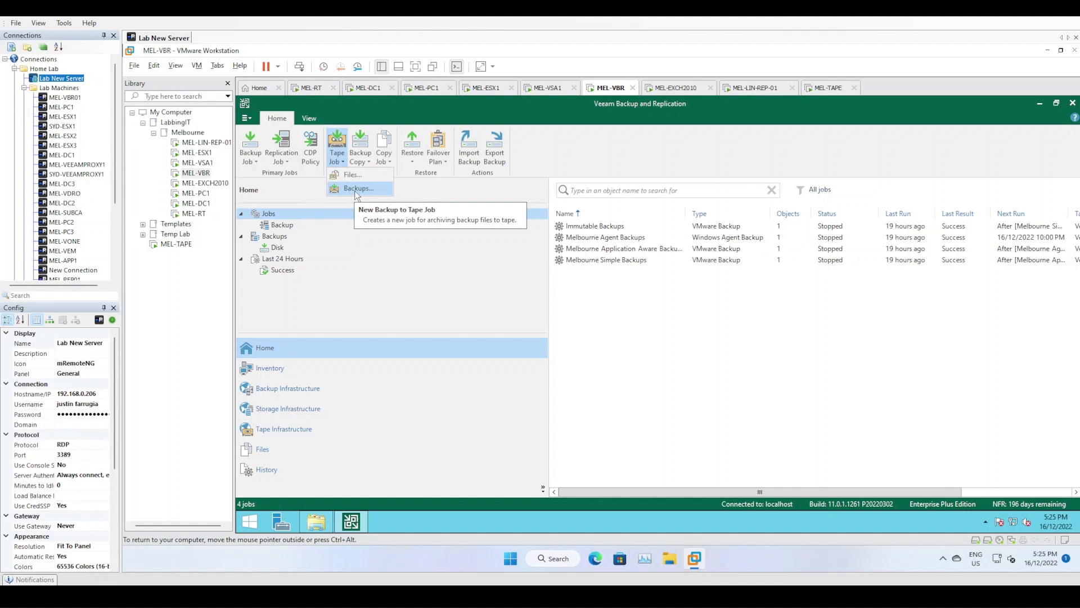
click(355, 189)
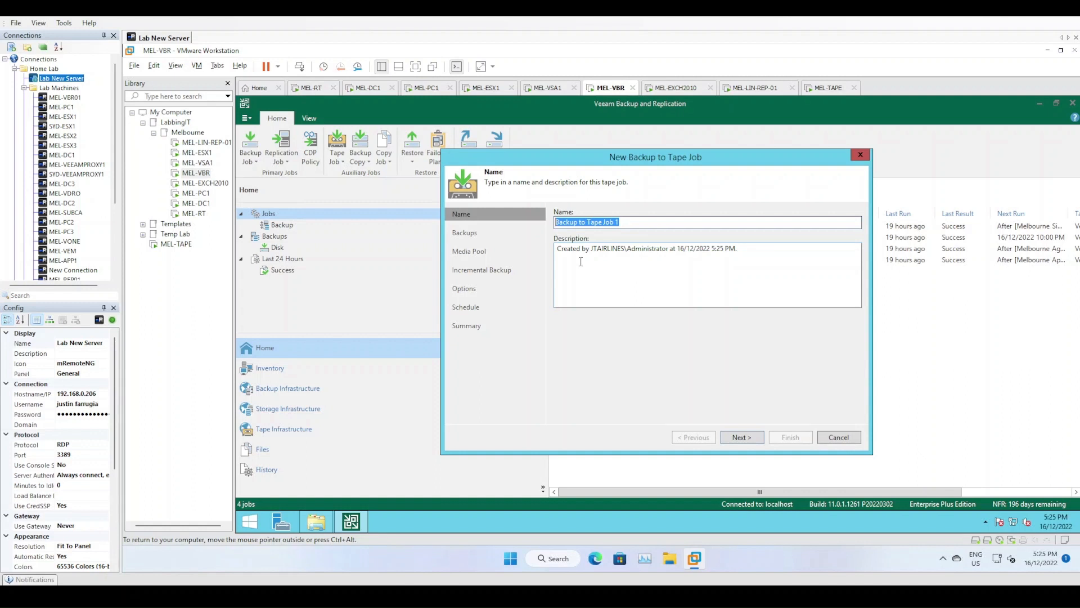
text(Melbourne Tape Backup Job)
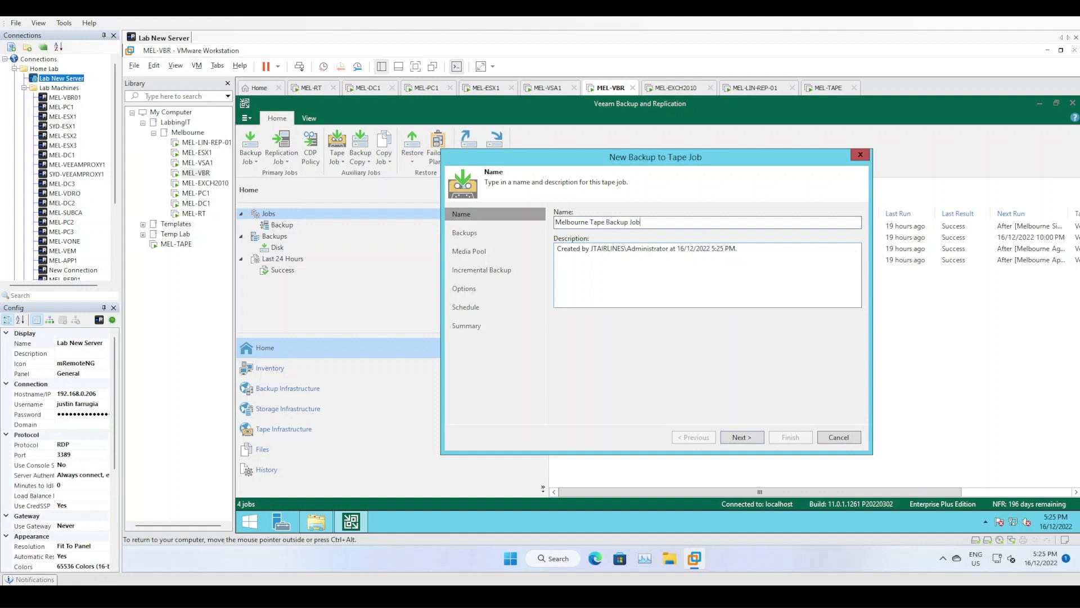
key(Return)
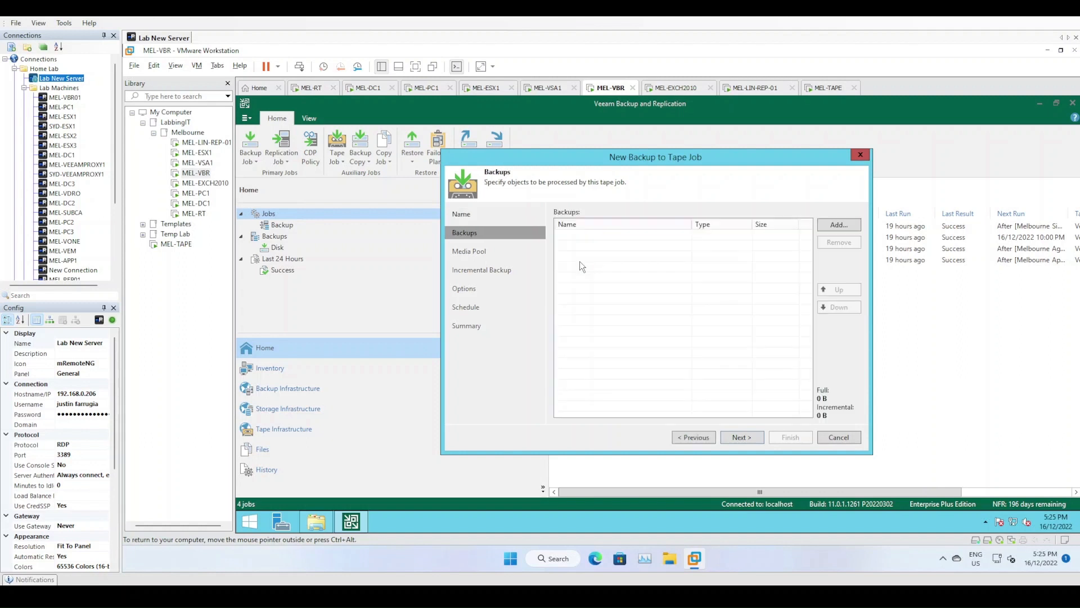
- Add the Melbourne Application Aware, Melbourne Simple, Melbourne Agent and Immutable Backups jobs as sources of the tape job
click(852, 226)
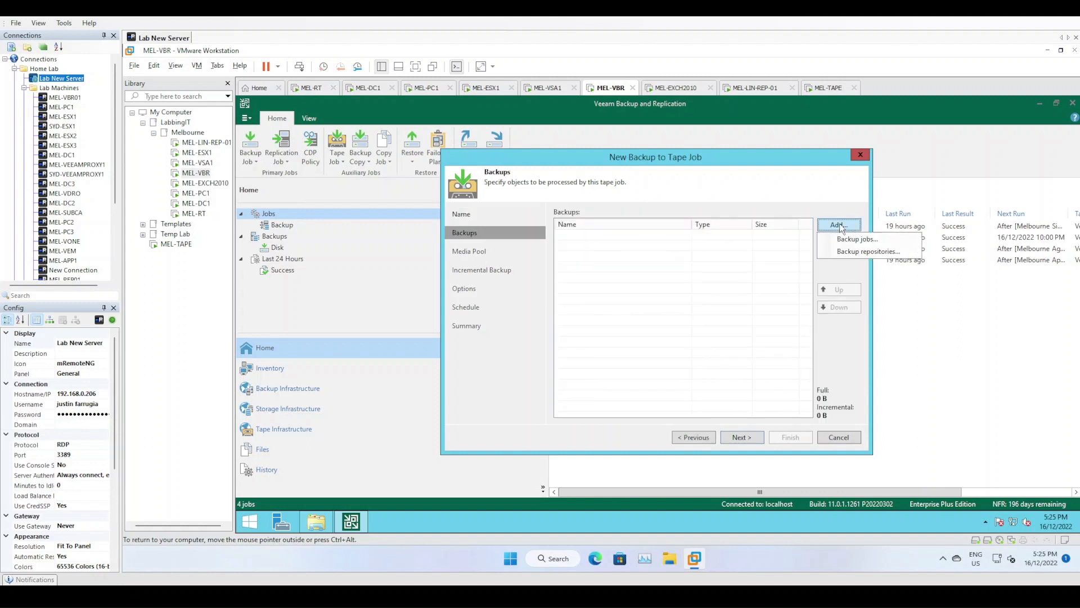
click(864, 242)
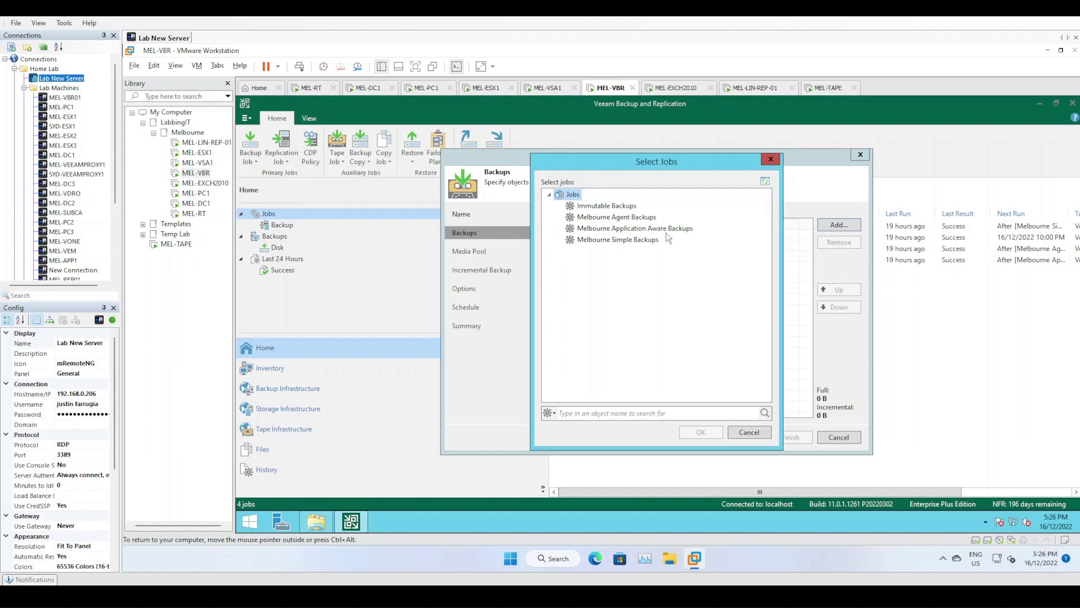
click(639, 231)
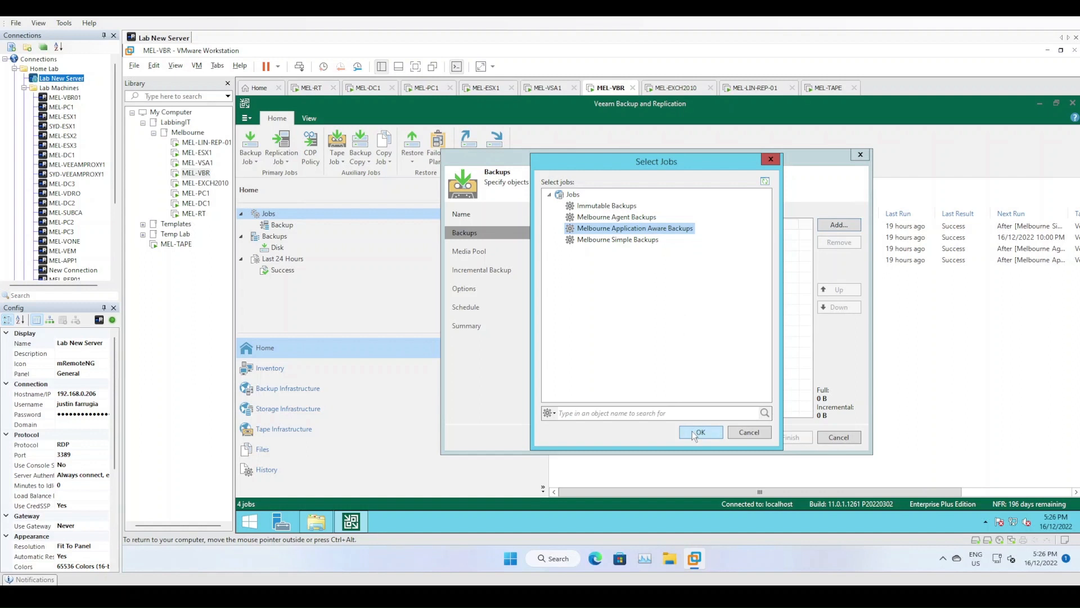
ctrl+click(635, 243)
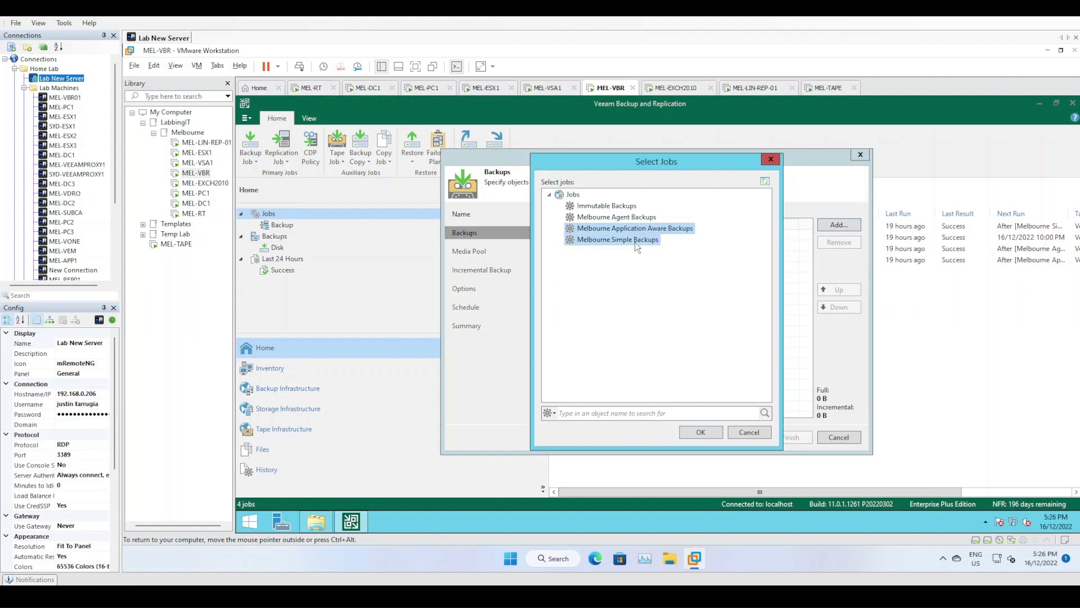
ctrl+click(629, 218)
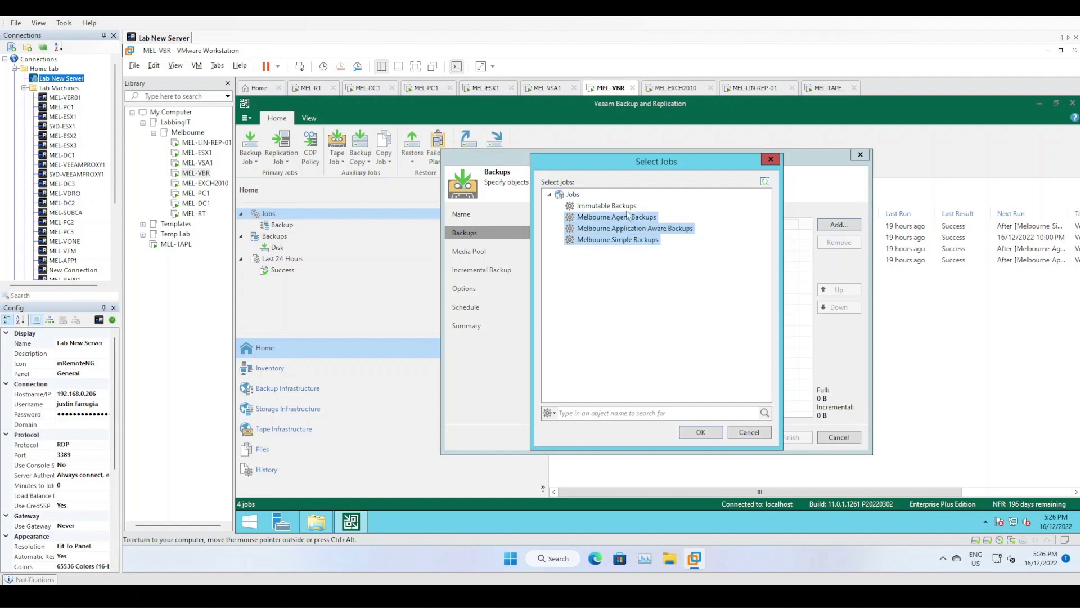
ctrl+click(627, 209)
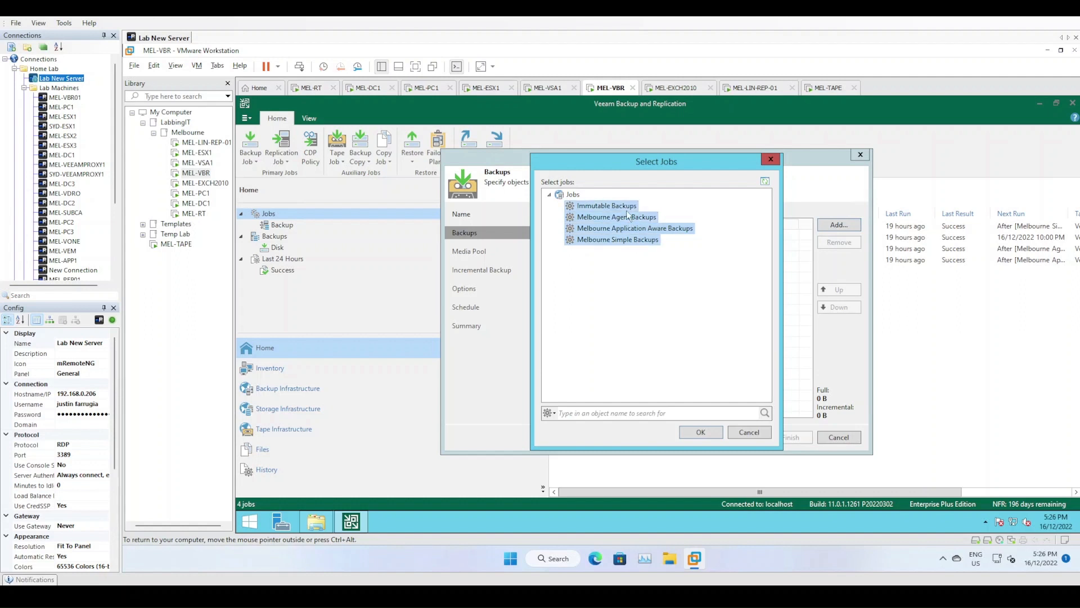
click(700, 431)
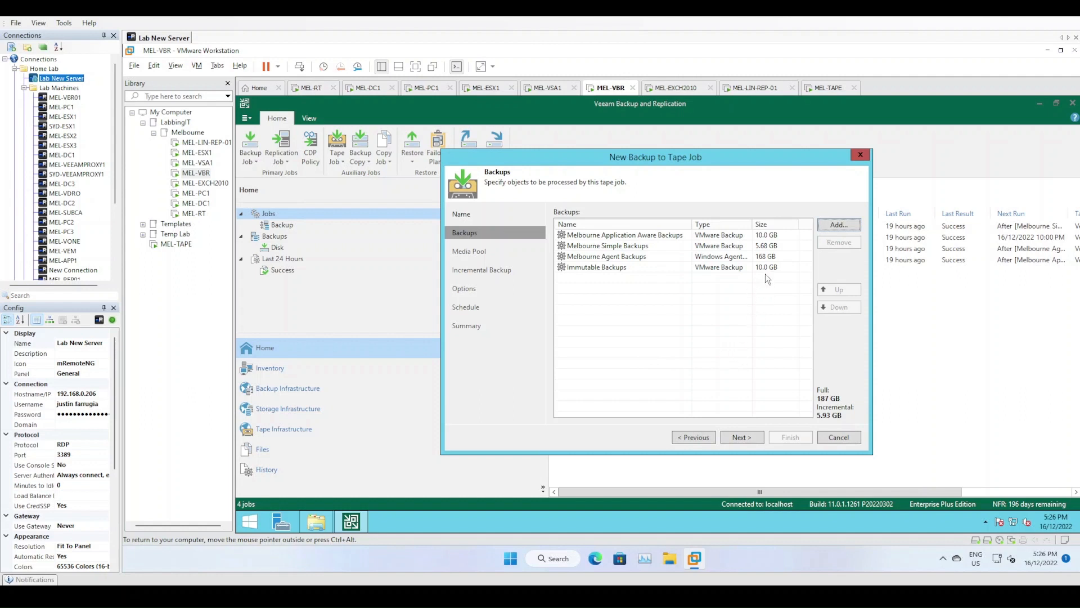
- Examine the sizes of the backup jobs added to the tape job
click(790, 256)
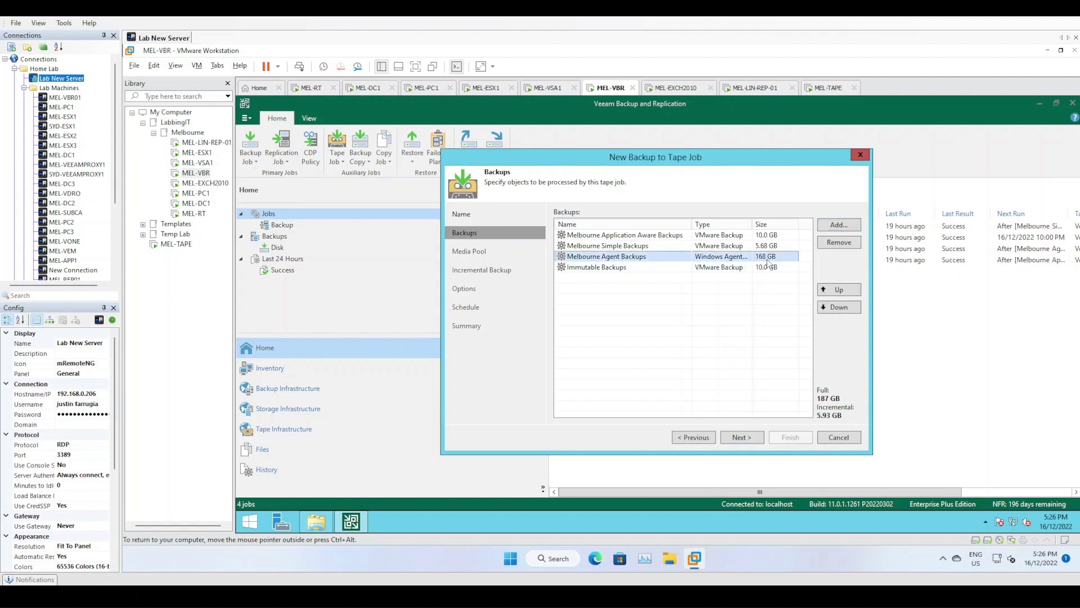
click(693, 279)
click(768, 257)
click(768, 246)
click(768, 235)
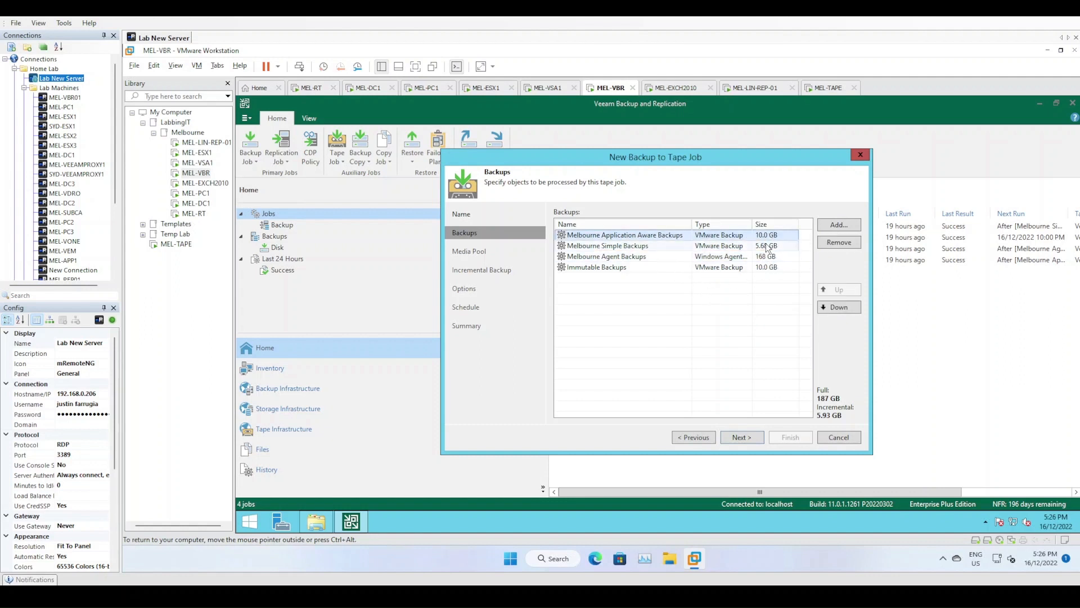
click(768, 245)
click(766, 256)
click(764, 267)
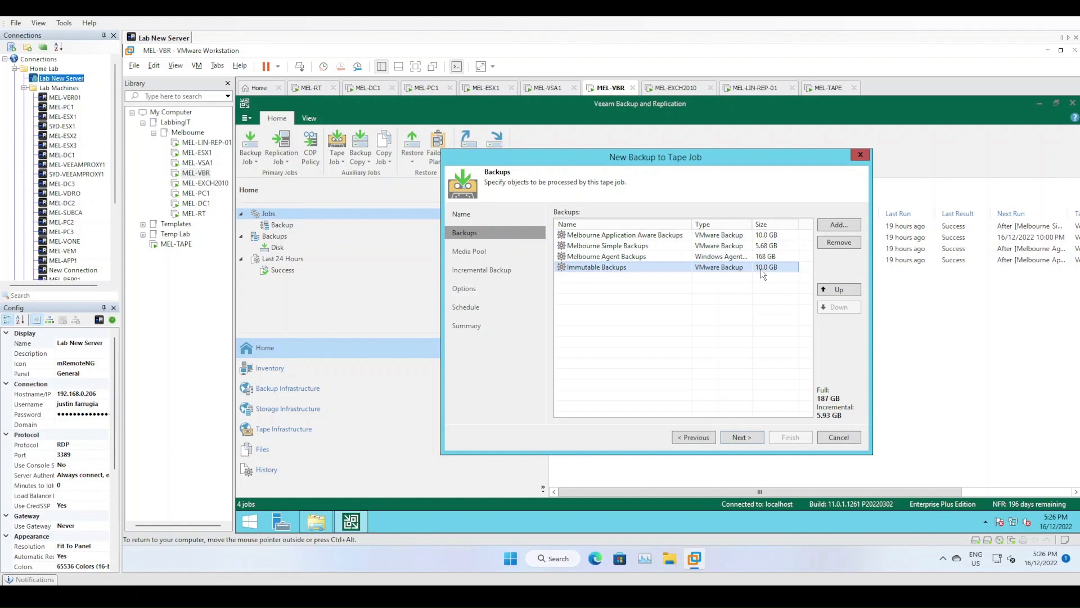
- Choose Standard Media Pool (HP MSL G3 Series 6.24) as the tape job's target for full backups
click(741, 438)
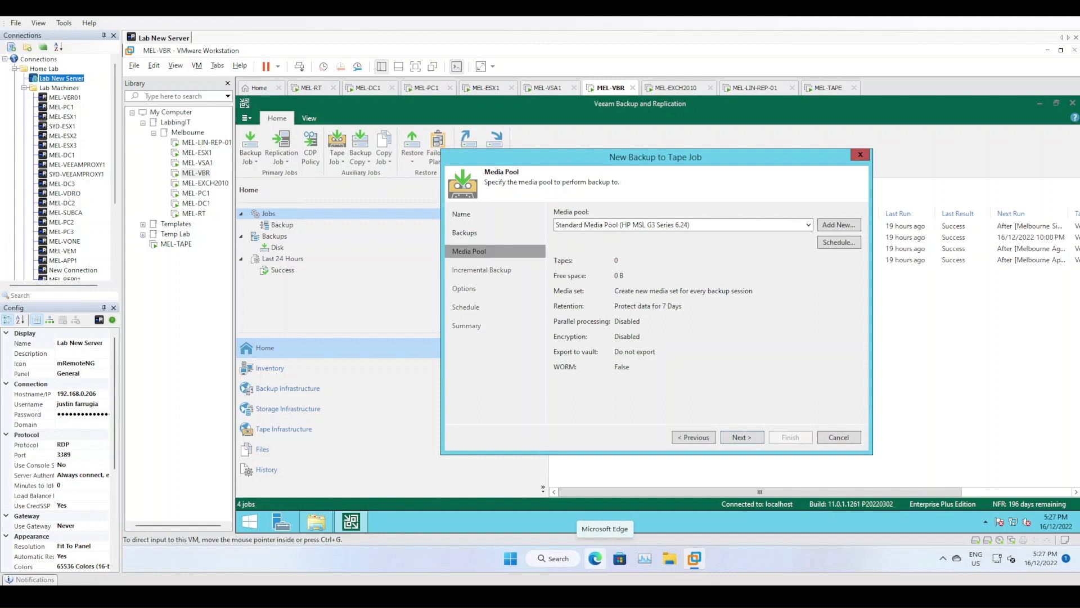
click(764, 225)
click(764, 225)
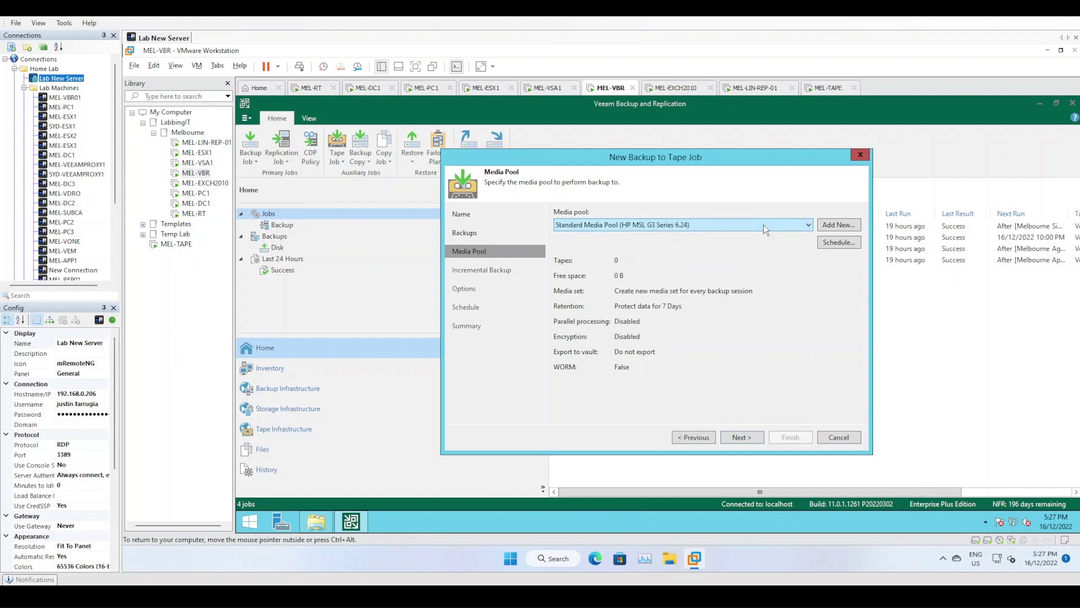
click(764, 224)
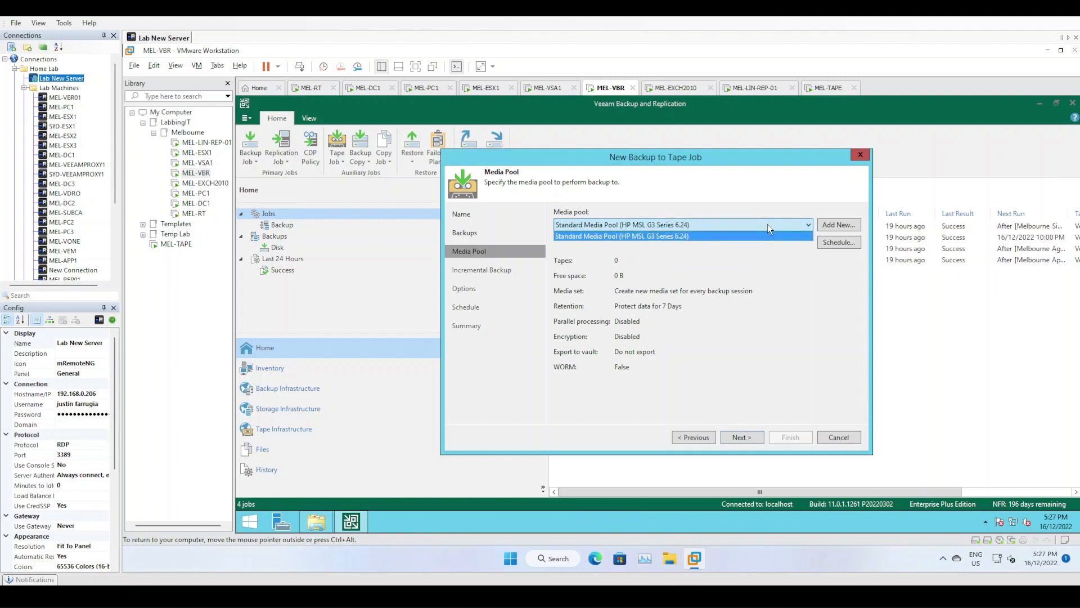
click(683, 234)
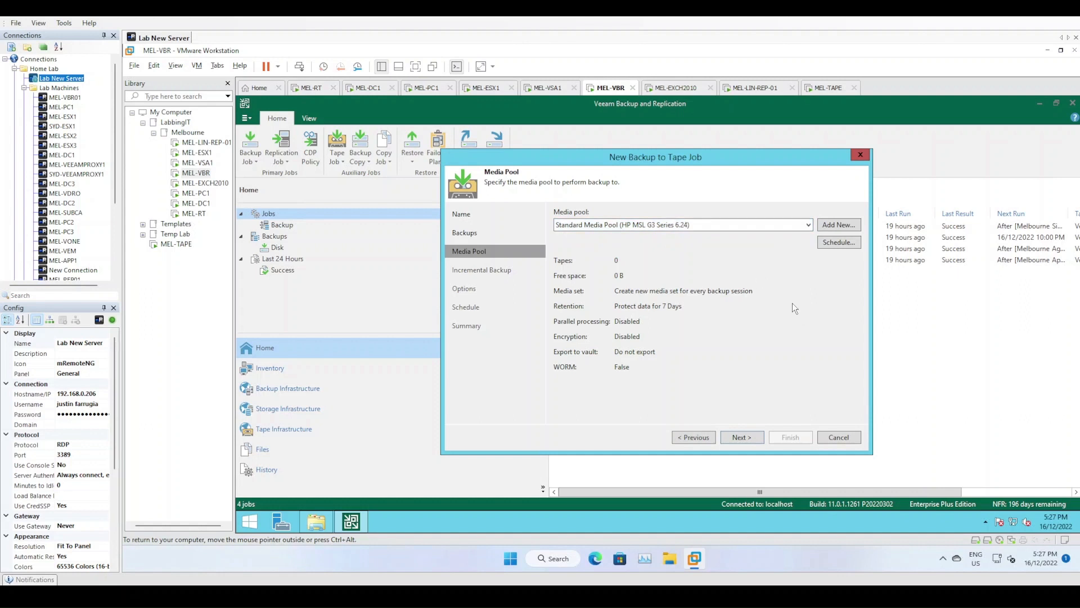
- Review the virtual full backup schedule of the tape job and leave it without changing anything
click(847, 245)
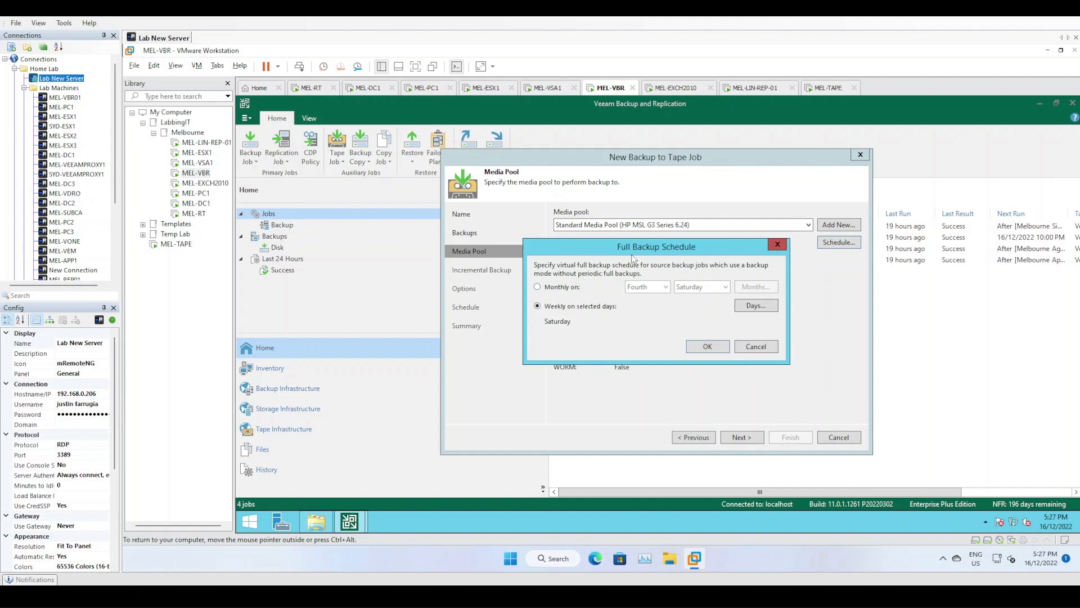
drag(632, 246, 646, 246)
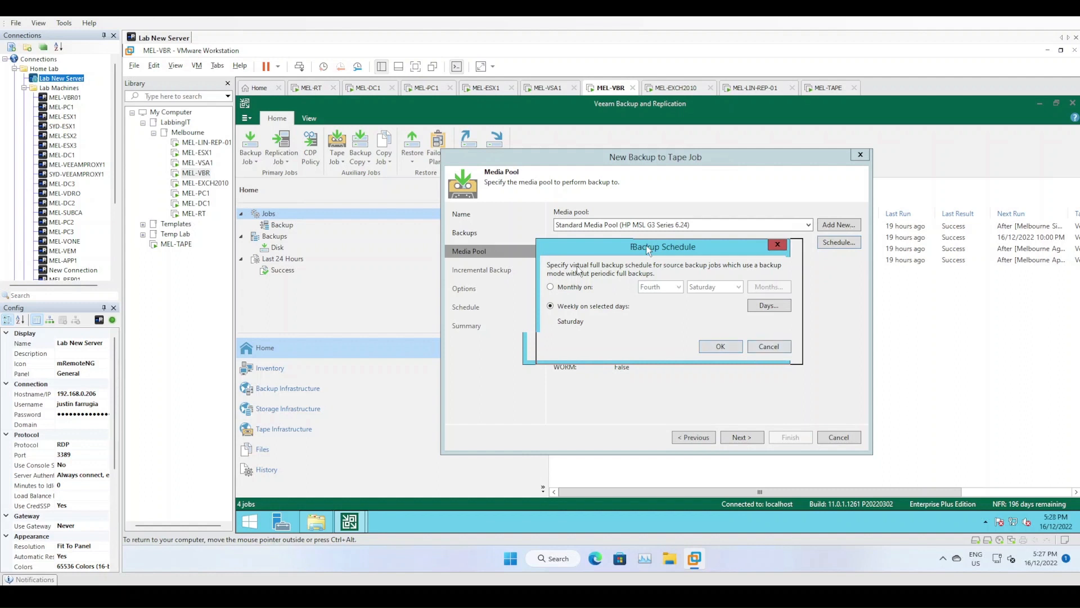
click(766, 346)
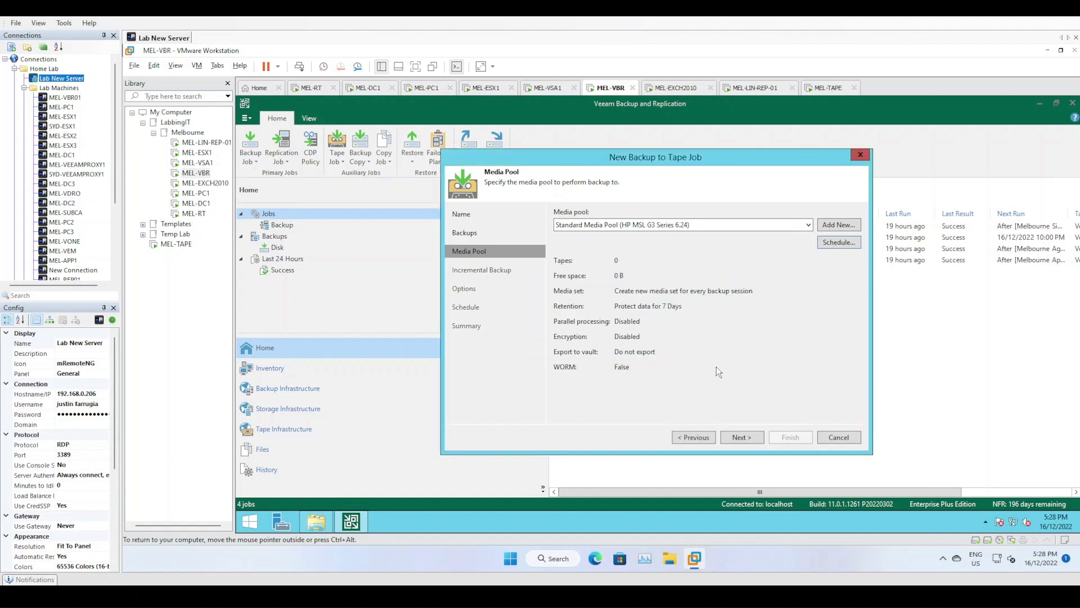
- Keep archiving incremental backups to tape with Standard Media Pool (HP MSL G3 Series 6.24) as their target
click(742, 437)
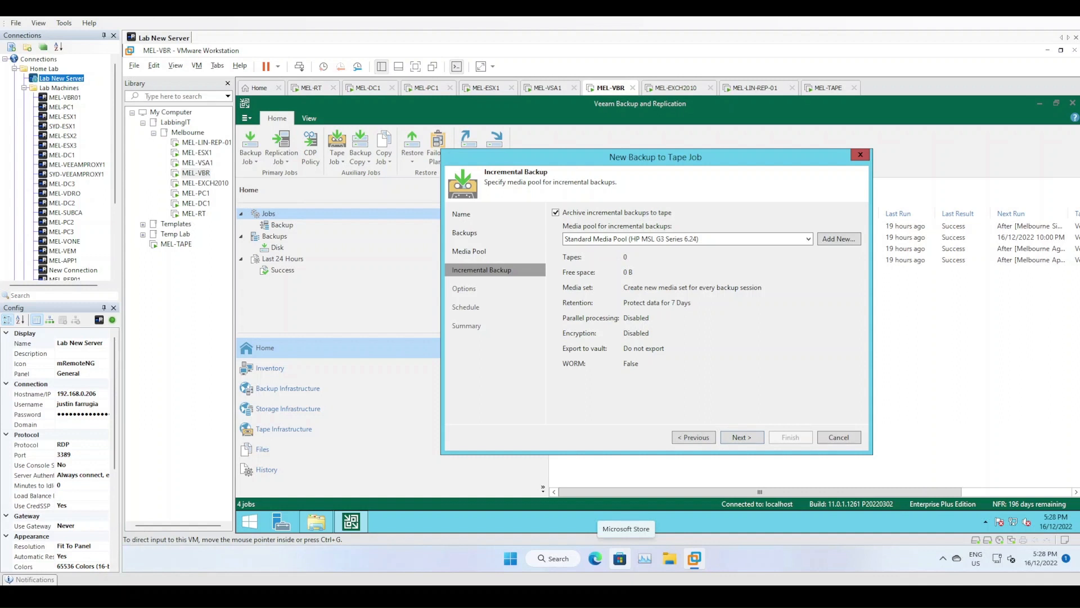
click(470, 252)
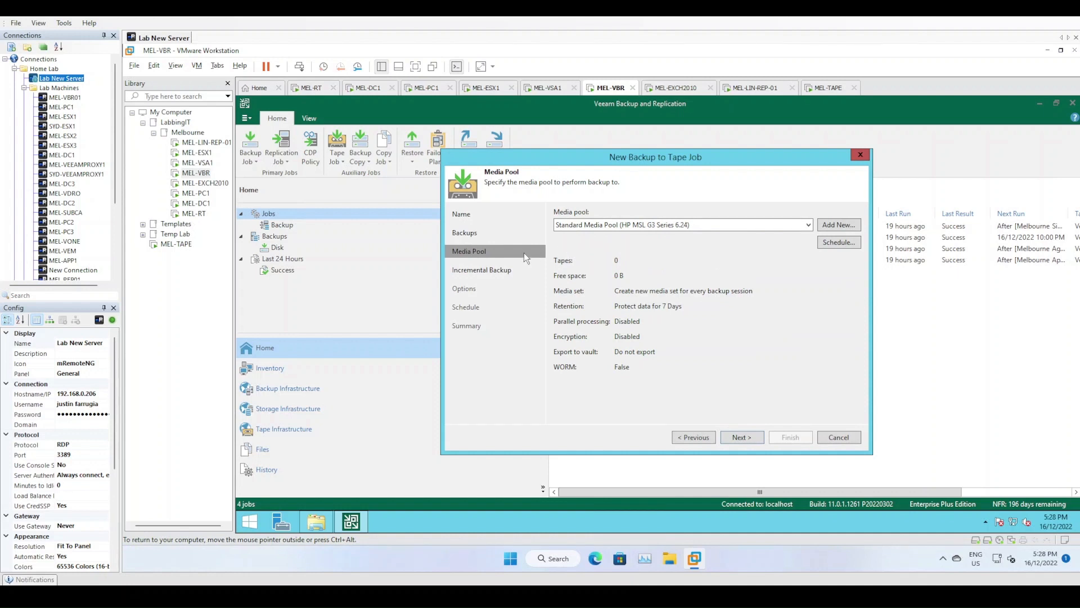
click(480, 273)
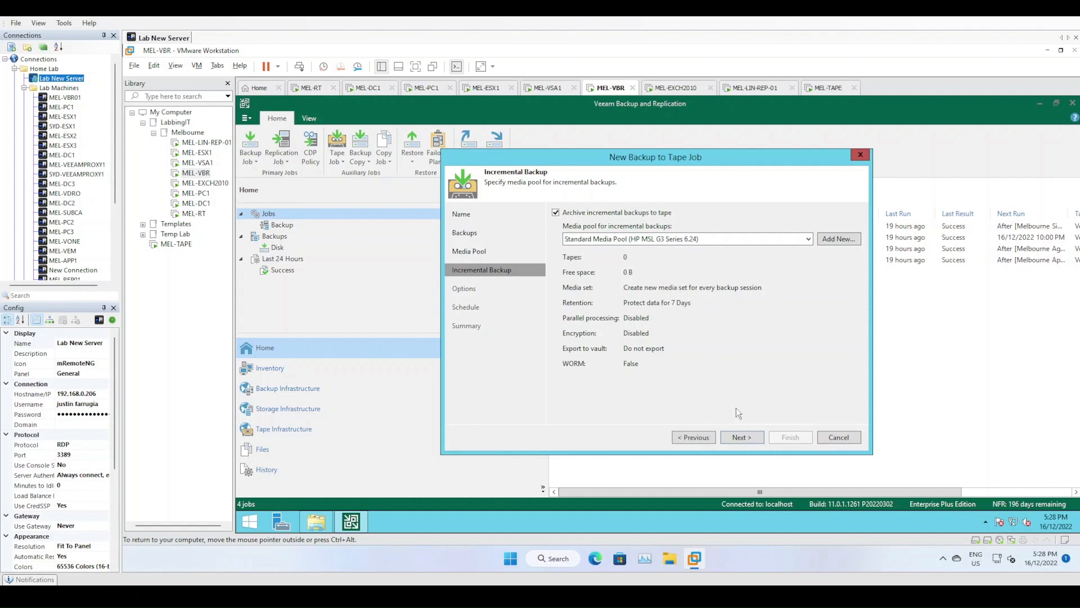
click(741, 437)
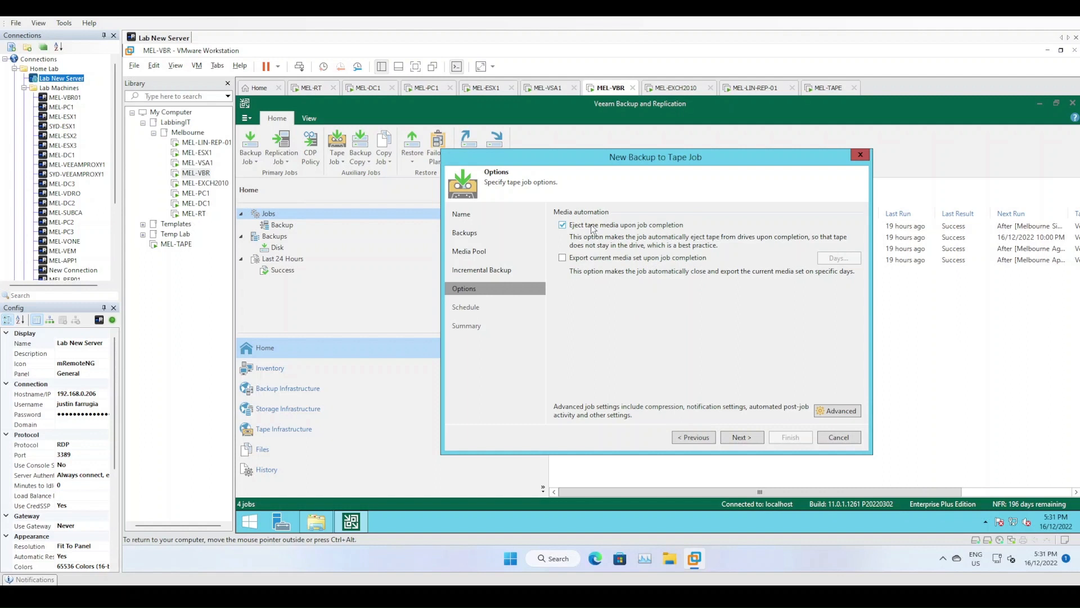
- Review the tape job's e-mail notification, compression and job script settings
click(851, 412)
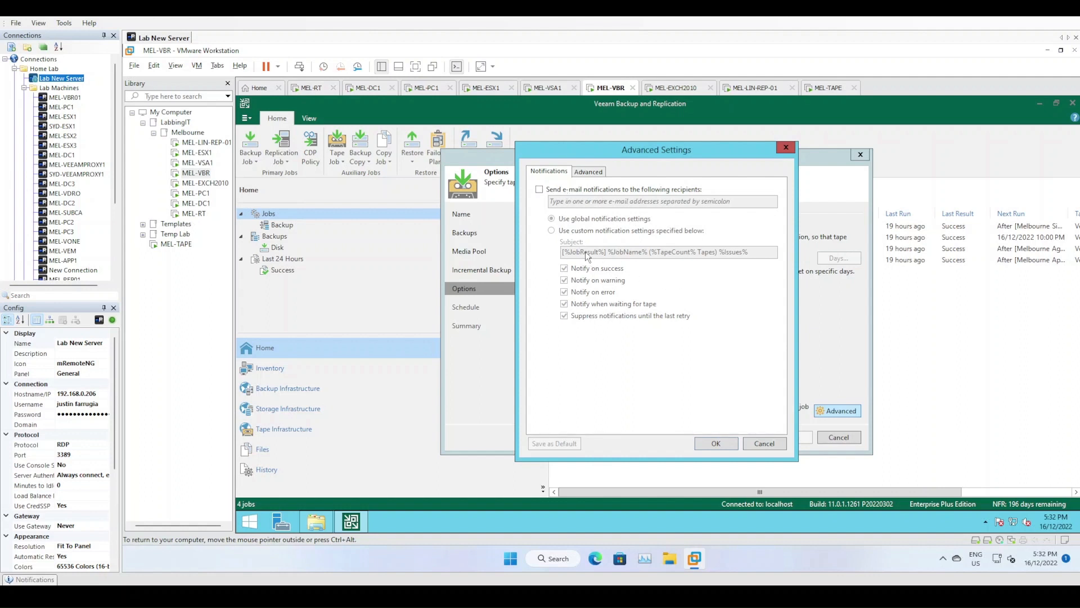
click(588, 172)
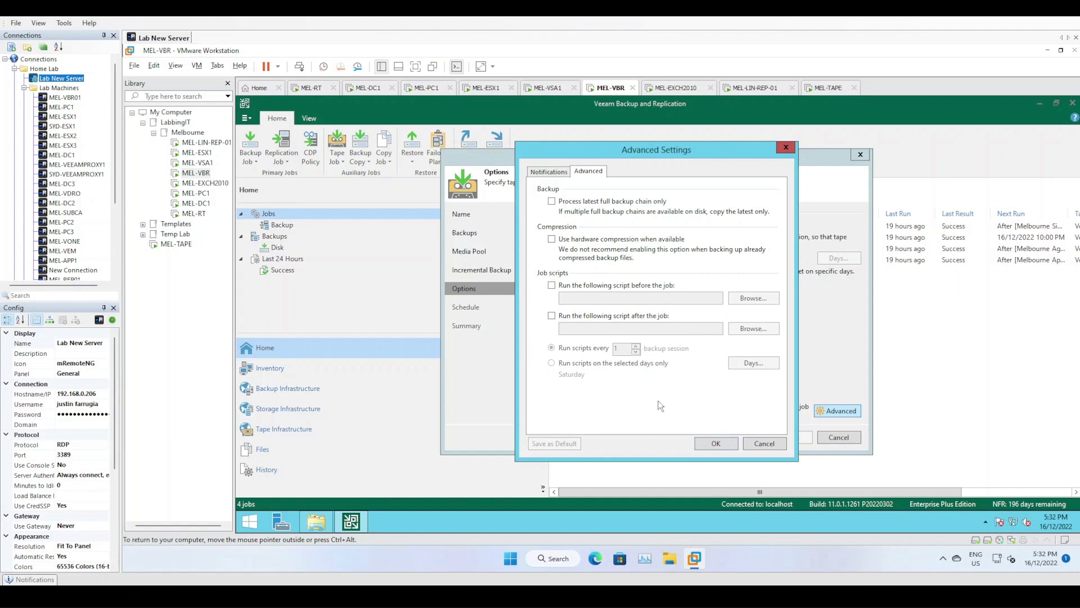
click(549, 171)
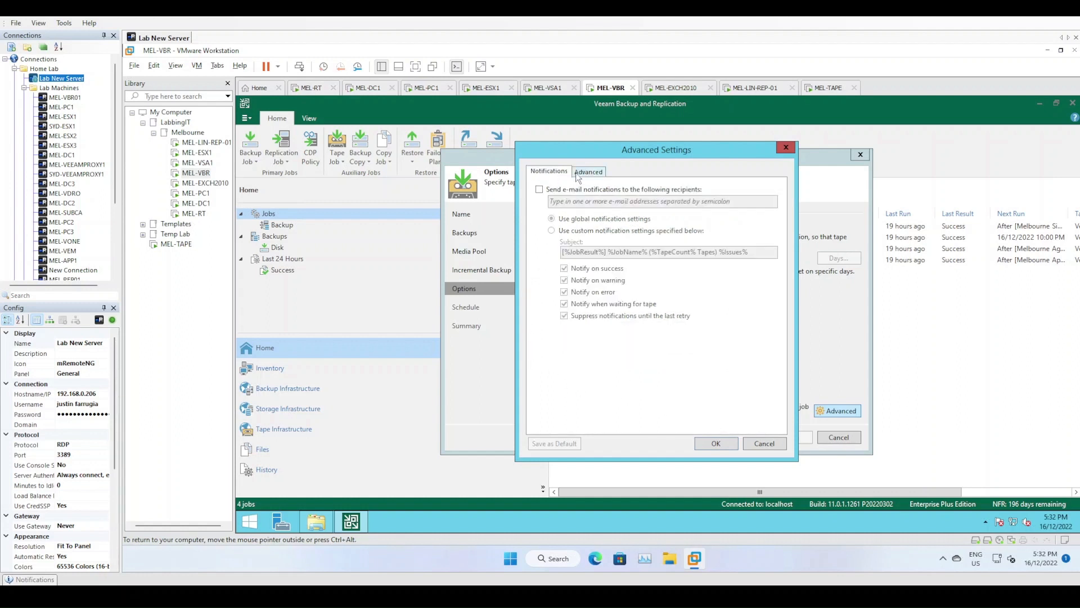
click(725, 446)
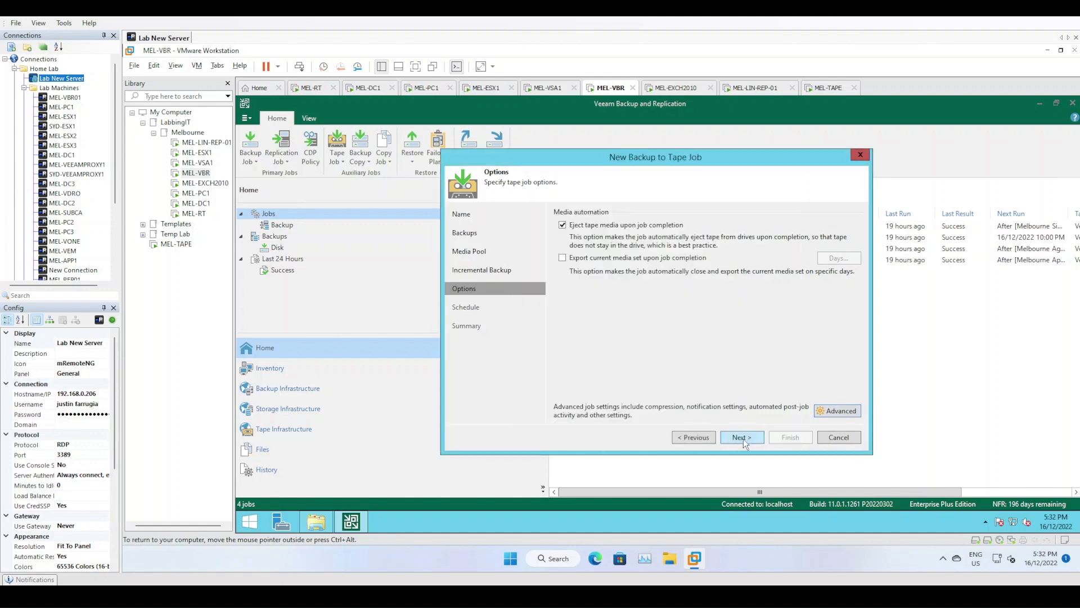
- Schedule the tape job to run automatically every day at 3:00 AM and finish creating it without running it
click(742, 438)
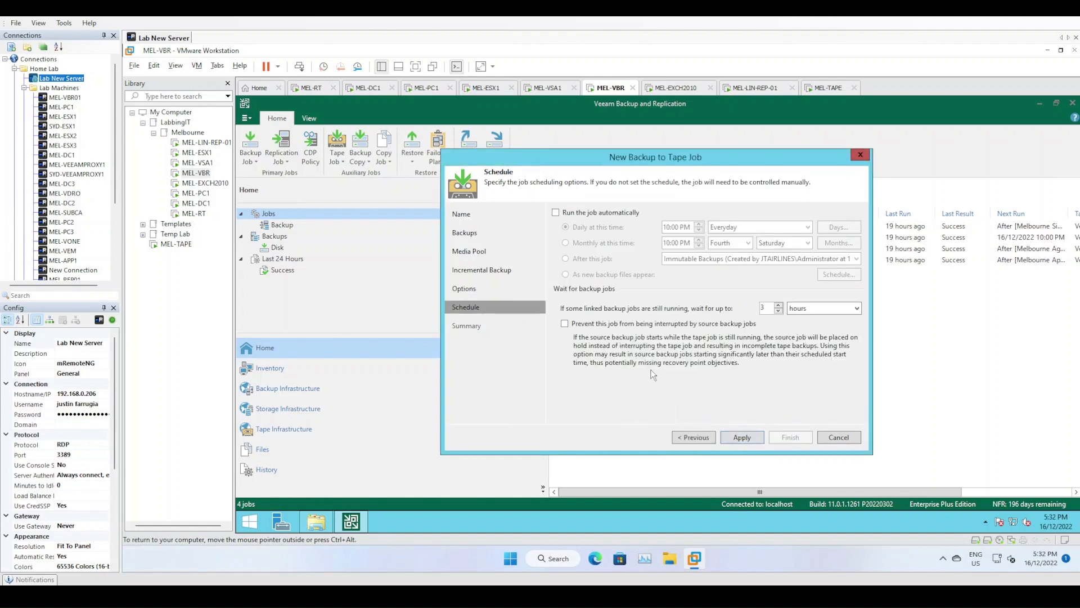
click(600, 214)
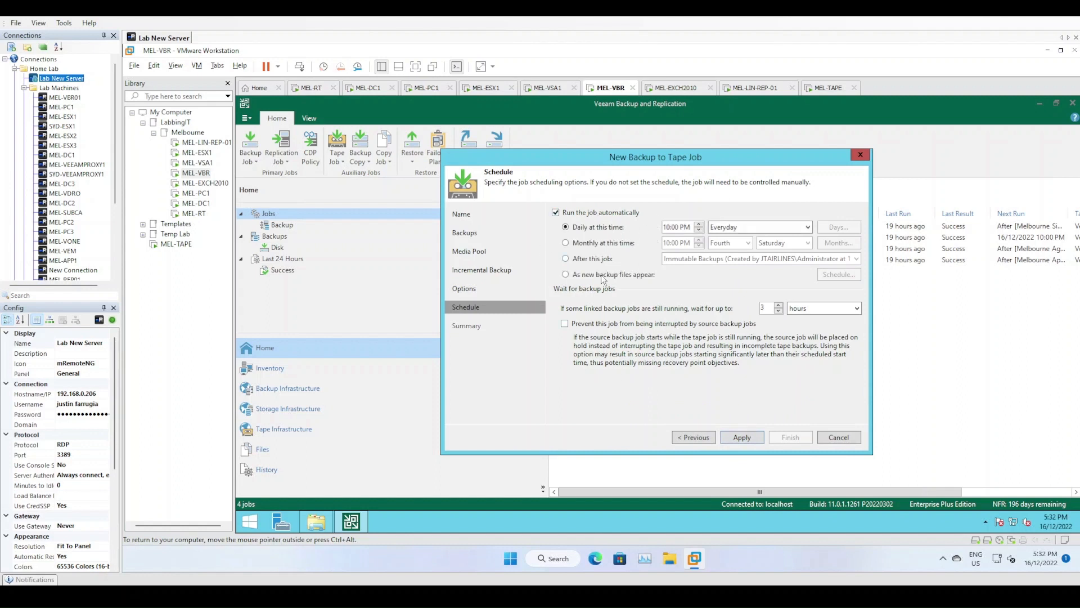
click(667, 230)
text(3)
click(685, 227)
click(699, 231)
click(741, 437)
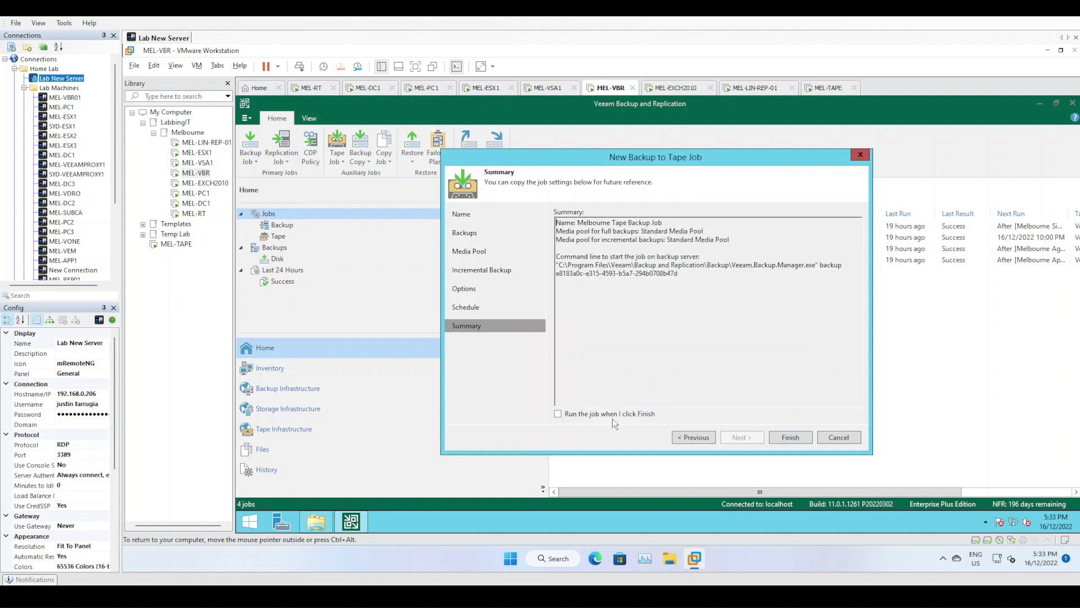
click(789, 438)
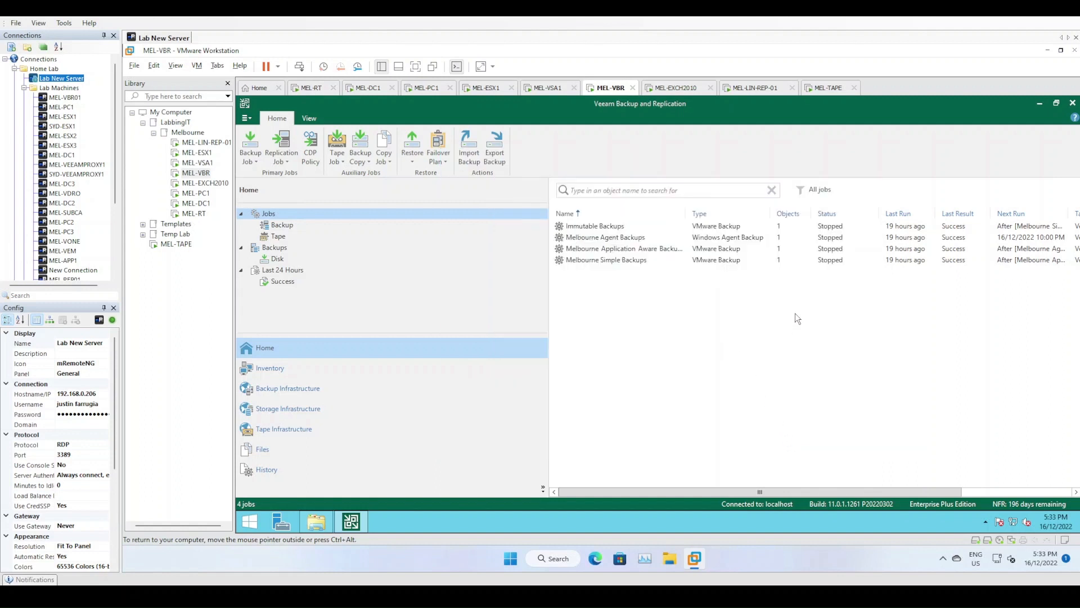
- Start Melbourne Tape Backup Job from the list of tape jobs
click(278, 236)
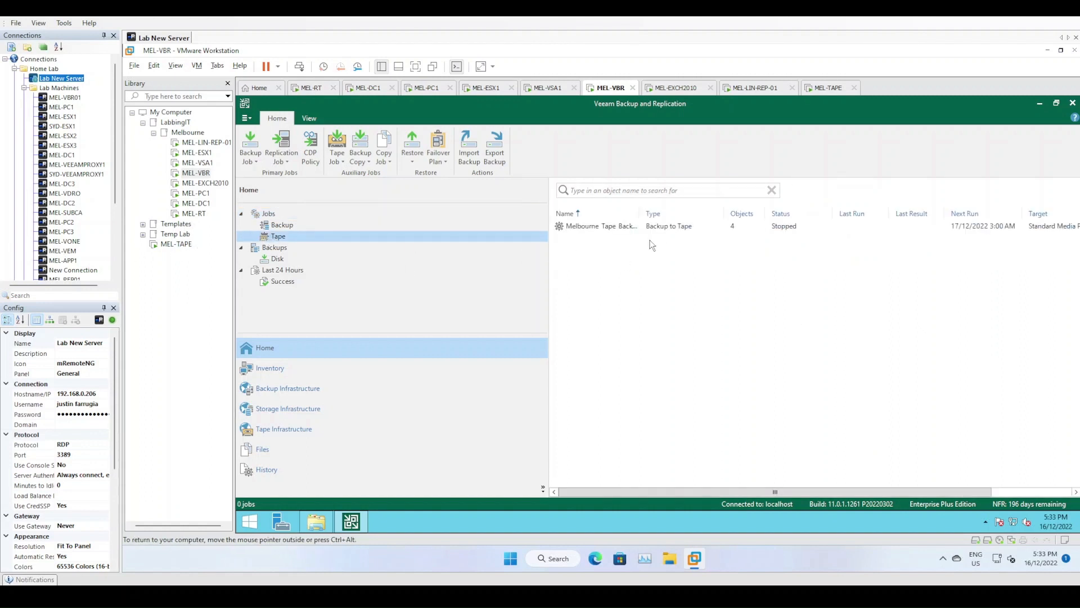
click(647, 226)
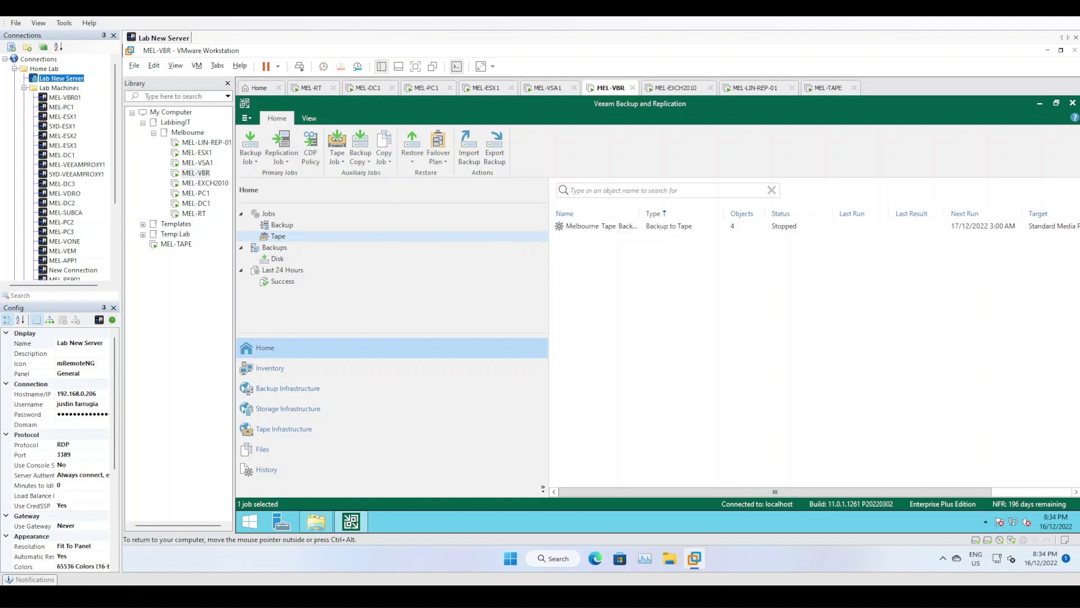
right_click(607, 228)
click(631, 233)
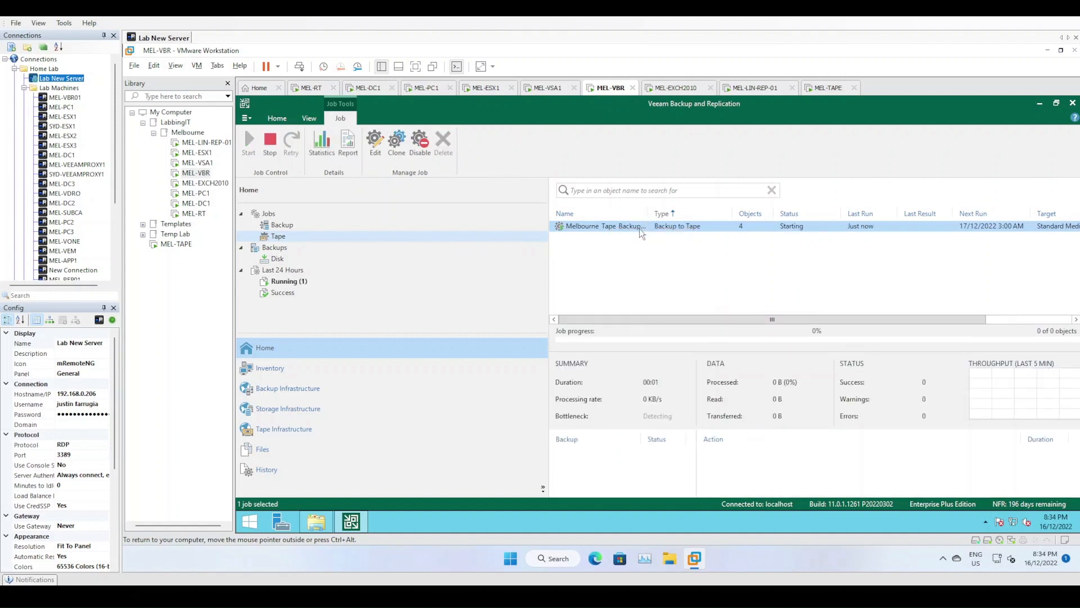
- Examine the running tape job's progress and the action log for Melbourne Application Aware Backups, including the tape loading entry
double_click(641, 231)
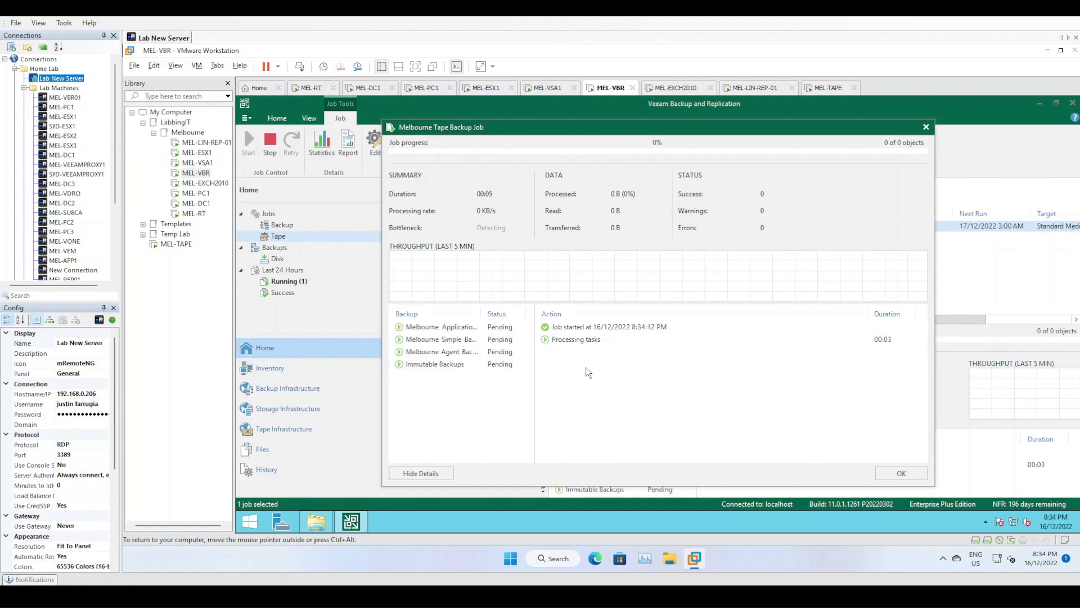
drag(534, 422, 556, 423)
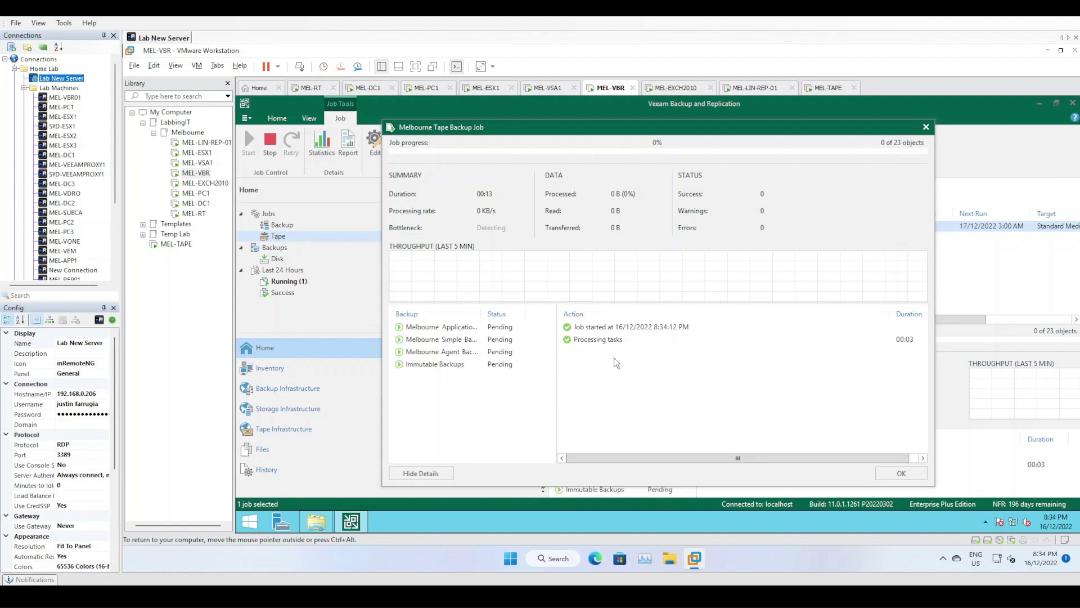
drag(482, 313, 496, 312)
click(457, 328)
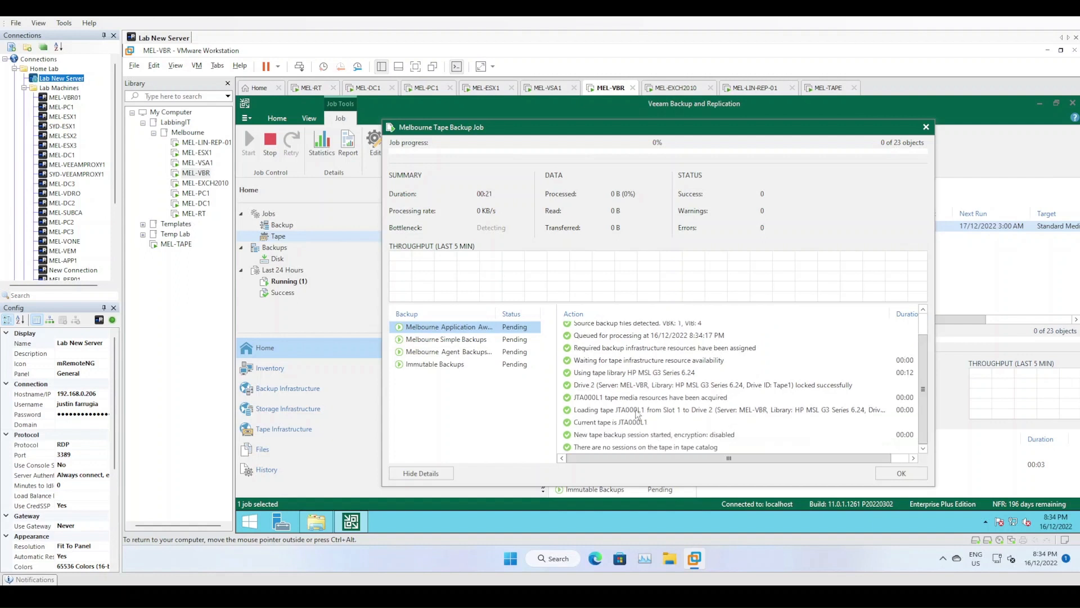
click(638, 412)
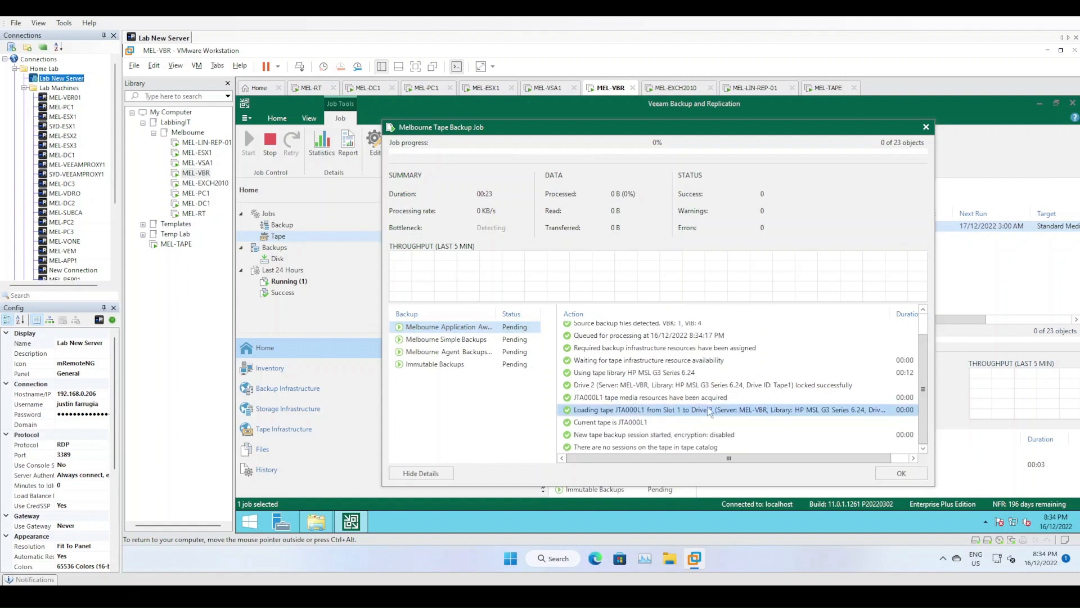
- Switch to the QUADStor web console on MEL-PC1 and examine MelbourneVTL's virtual drives and cartridges
click(435, 94)
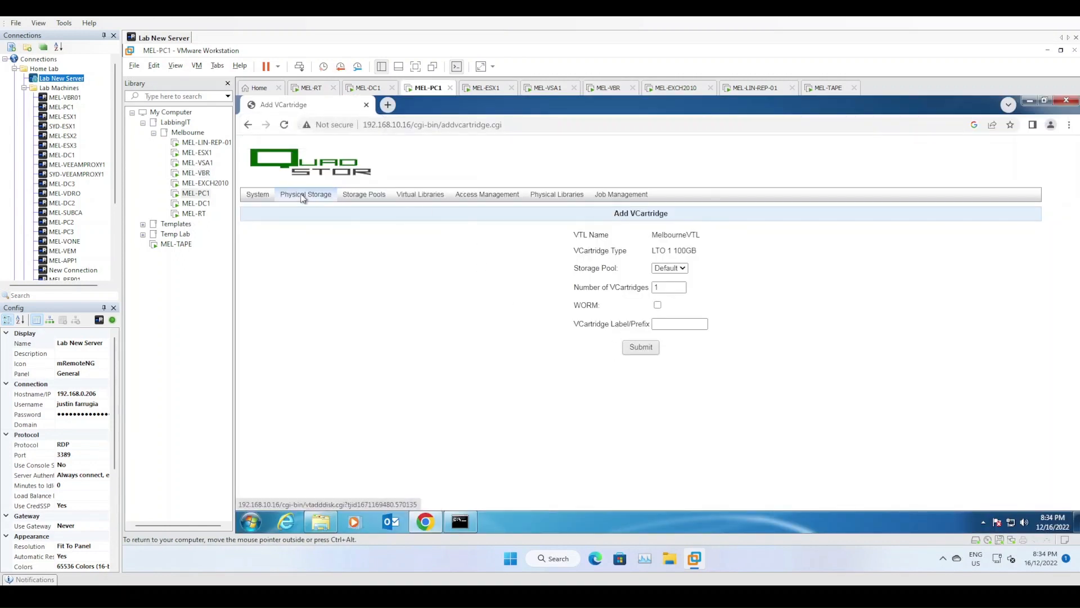
click(358, 196)
click(420, 194)
click(743, 247)
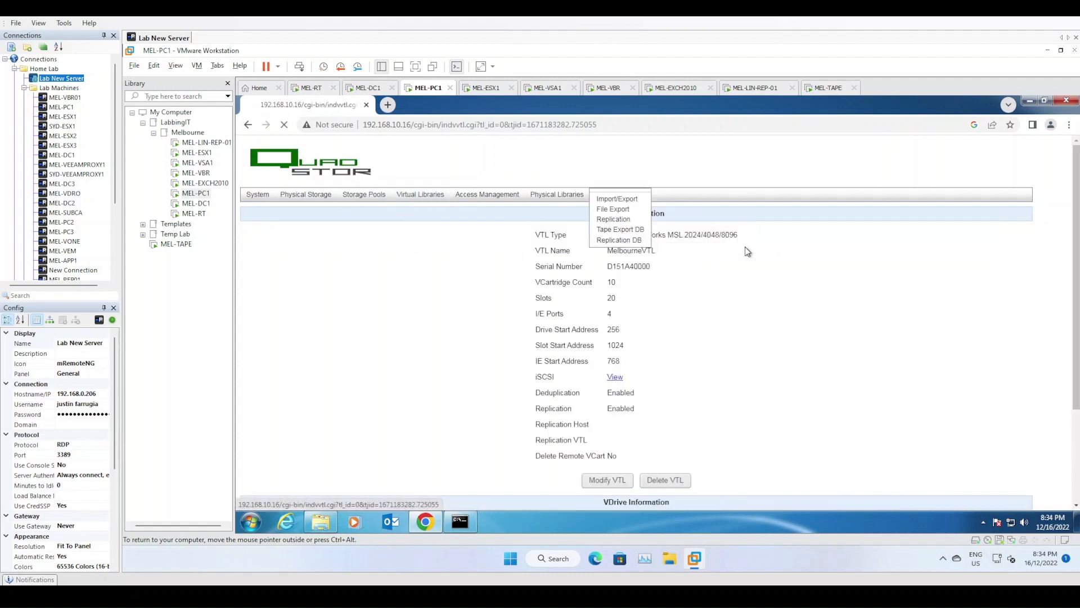
scroll(675, 444, down, 6)
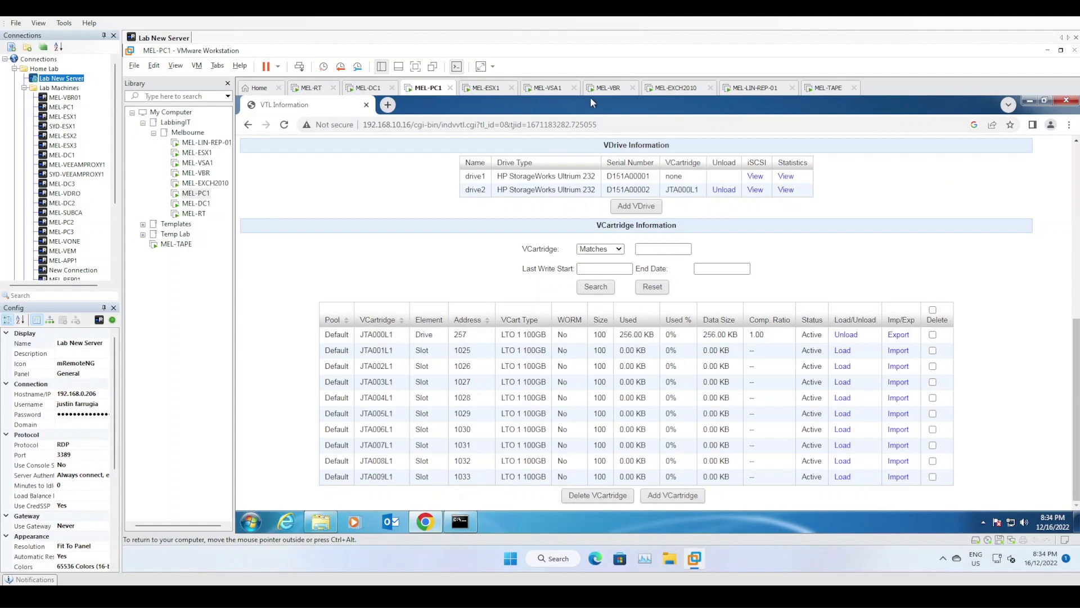
- Return to Veeam on MEL-VBR, close the job progress and examine the tapes in the Free and Standard Media Pool media pools
click(610, 88)
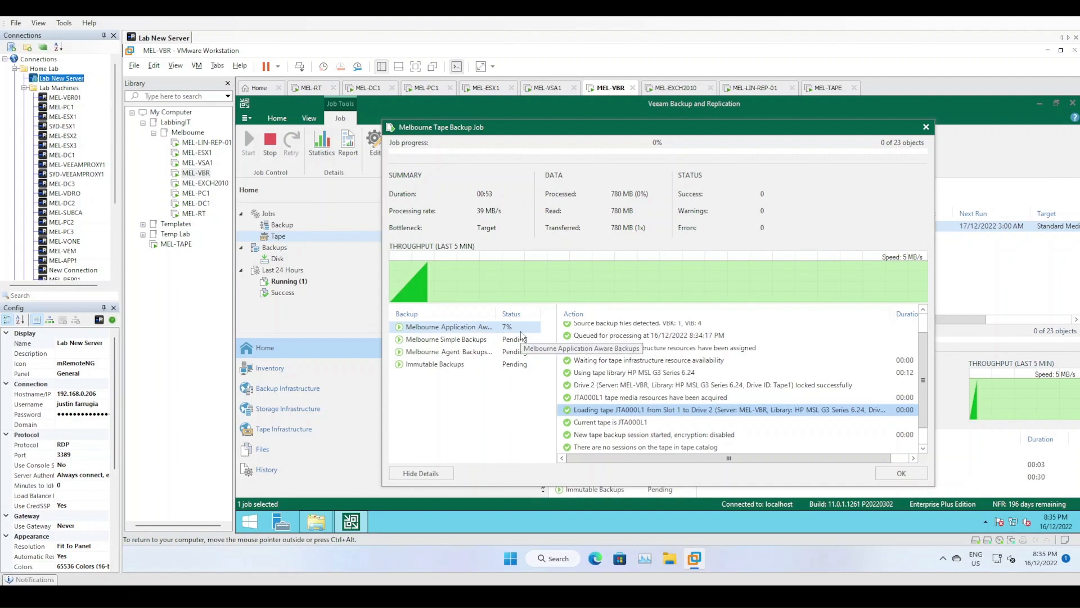
click(900, 474)
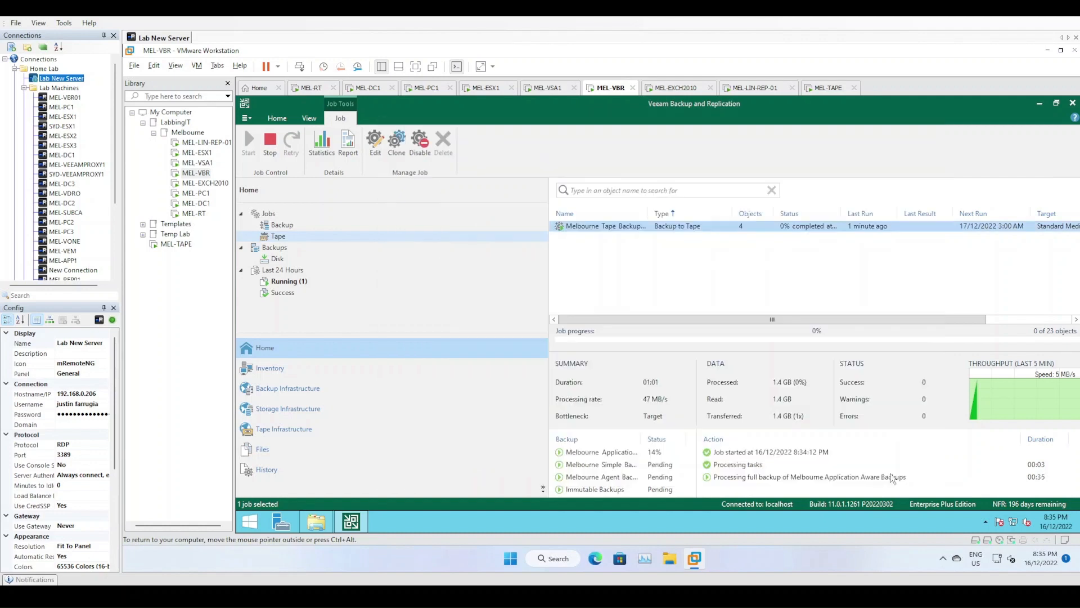
click(320, 430)
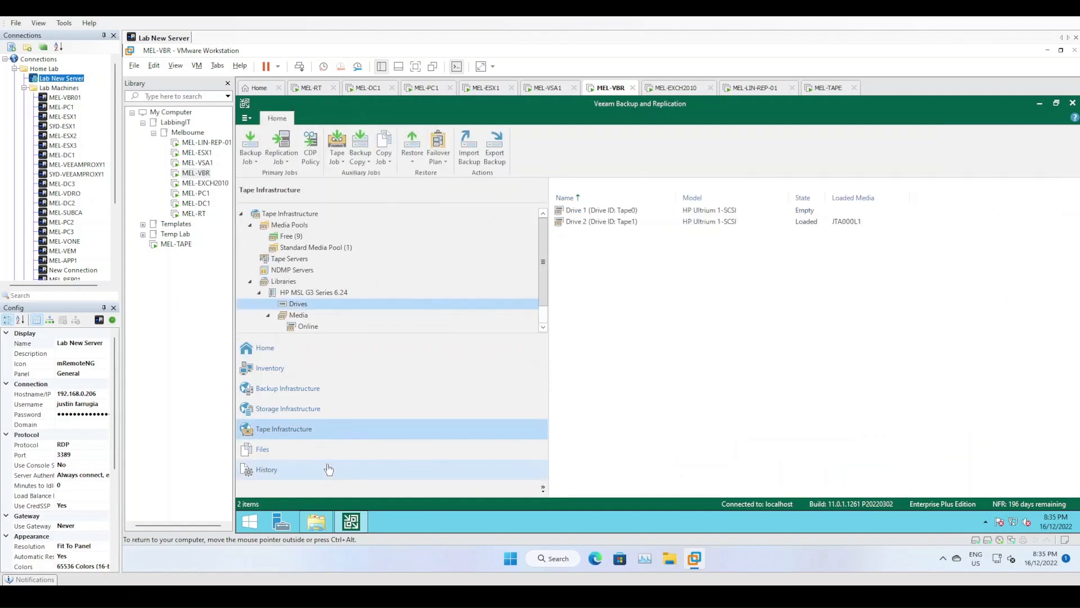
click(328, 249)
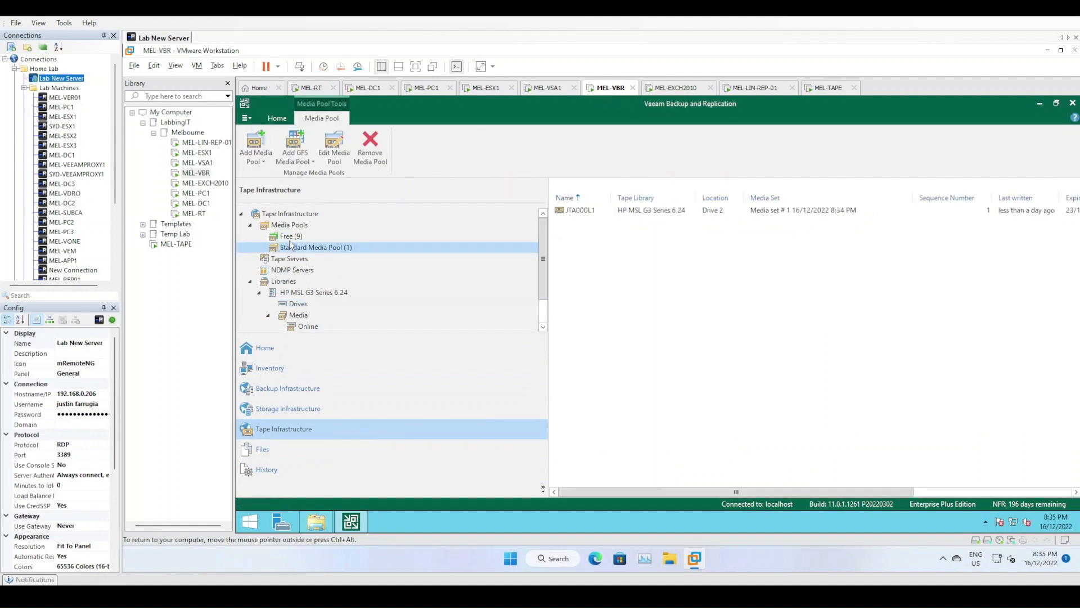
click(291, 237)
click(332, 249)
click(611, 210)
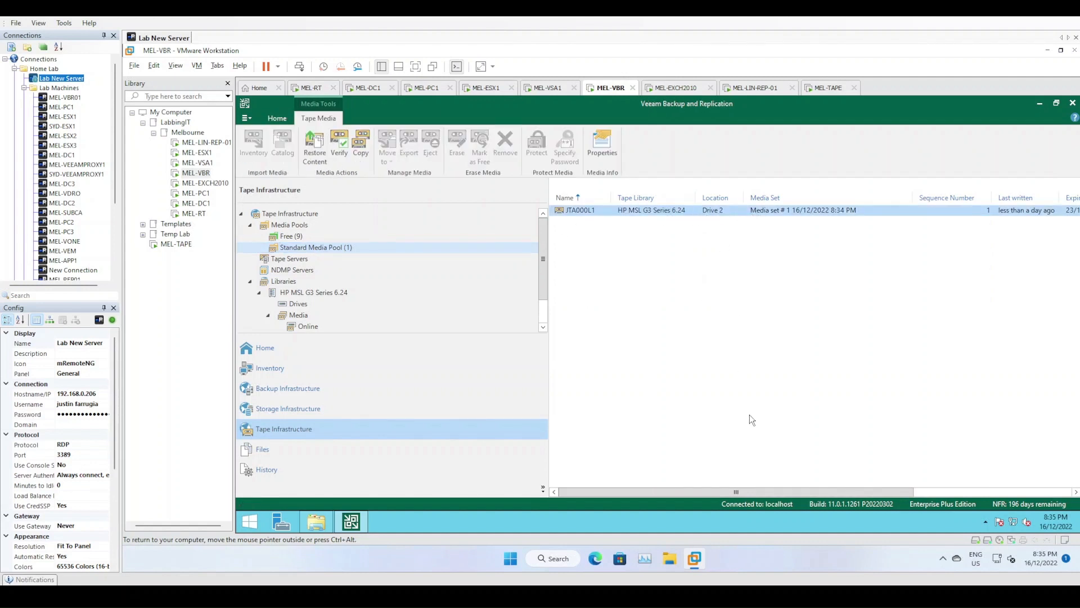
drag(768, 493, 869, 491)
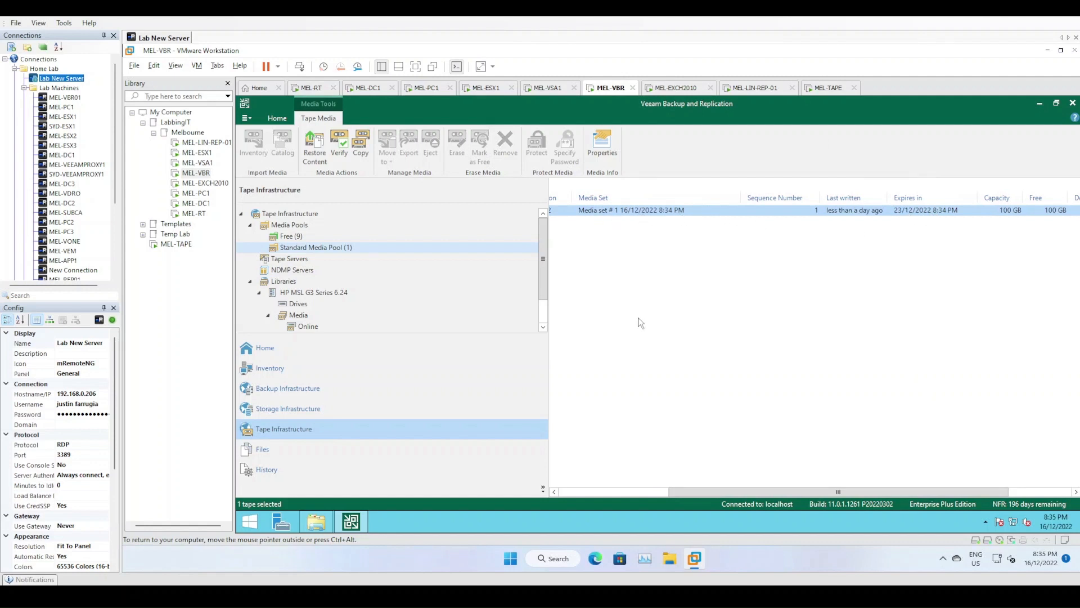
drag(812, 494, 767, 487)
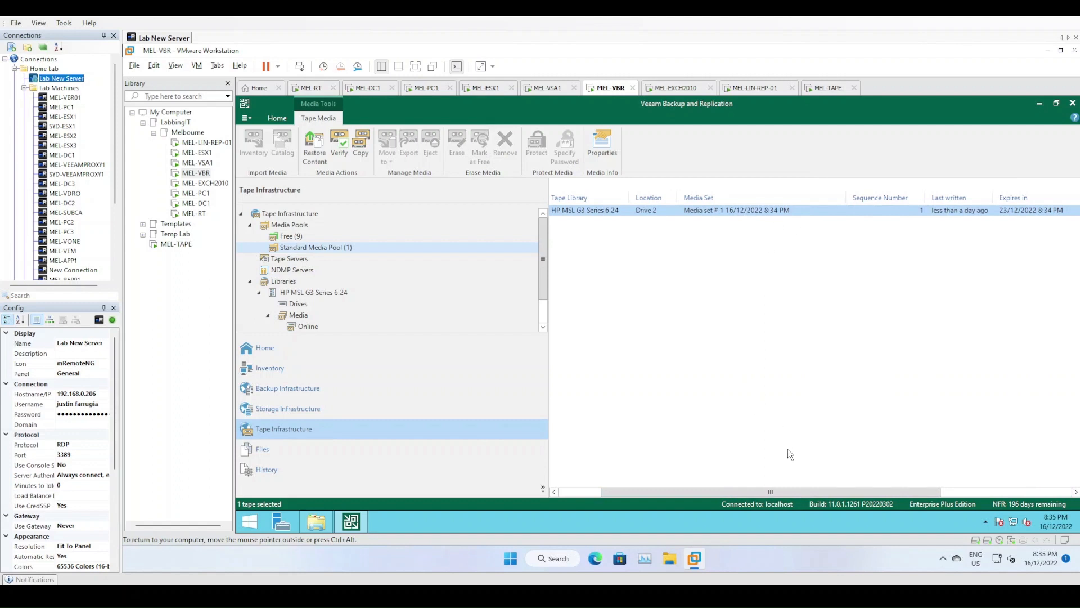
drag(754, 492, 664, 490)
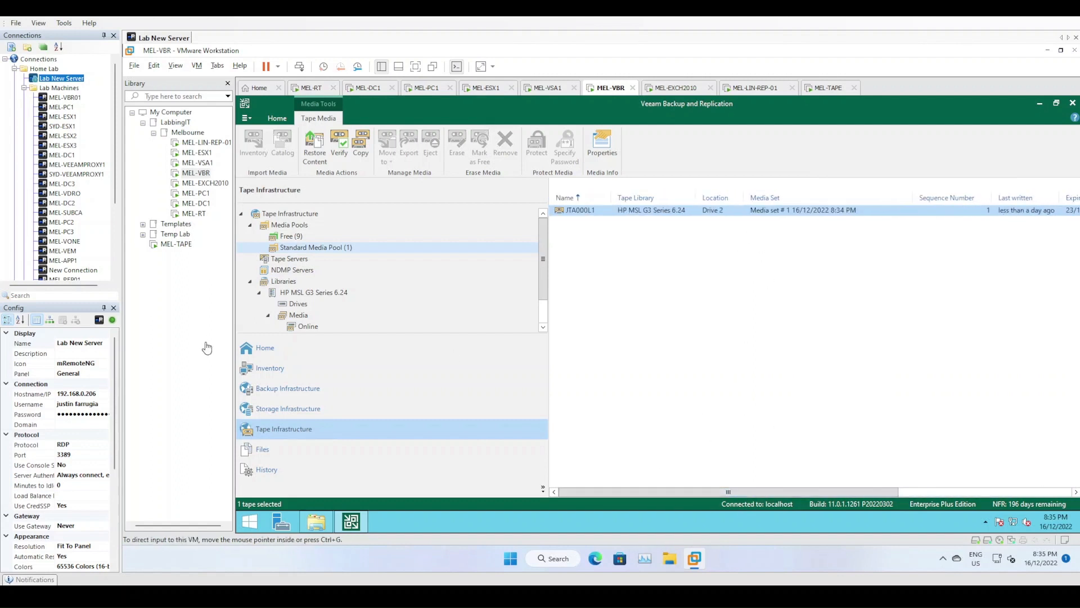
- Open the running Melbourne Tape Backup Job session to check its progress
click(269, 348)
click(286, 281)
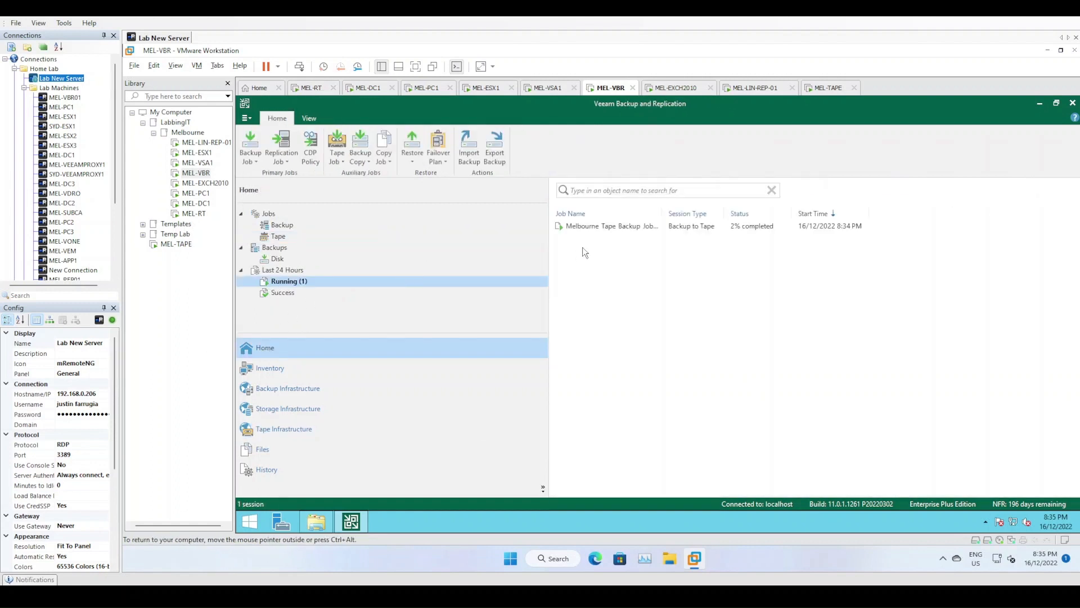
double_click(596, 228)
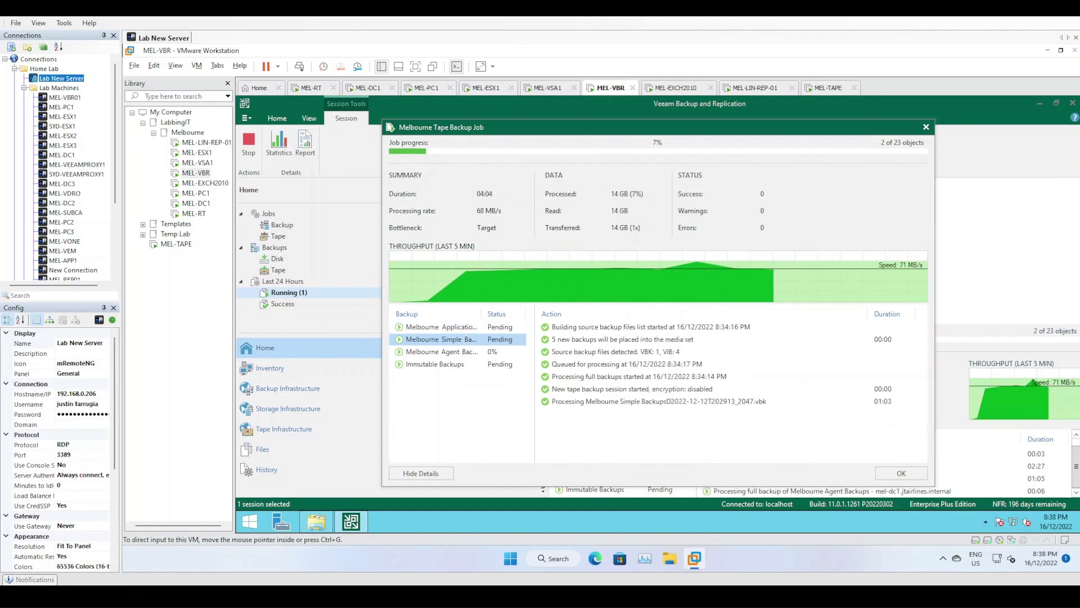
- Examine the running tape job's action logs for the Melbourne application-aware, simple and agent backups
click(455, 327)
click(485, 340)
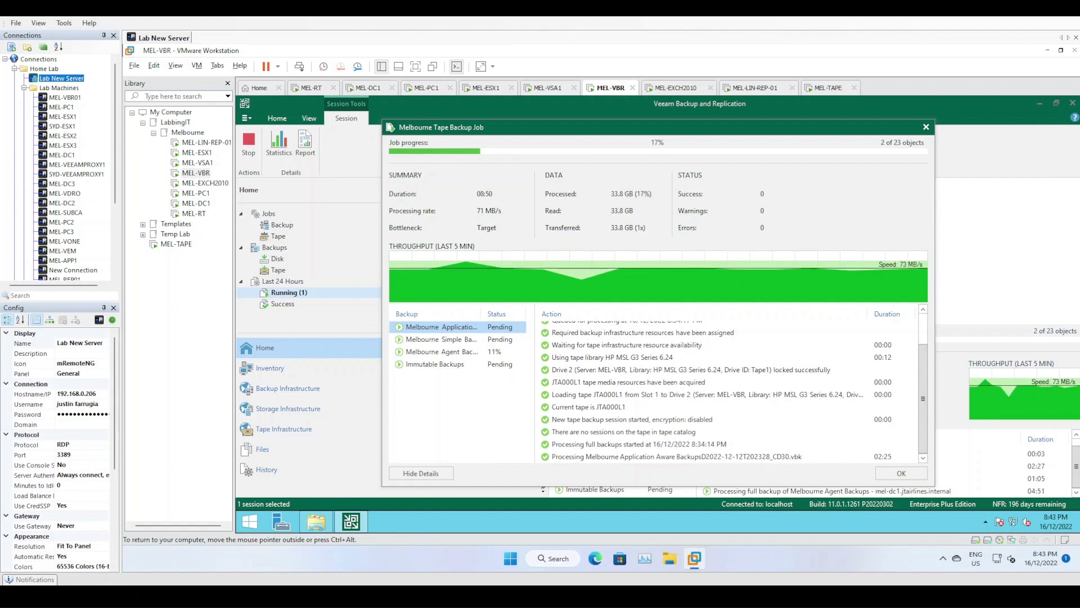
click(442, 352)
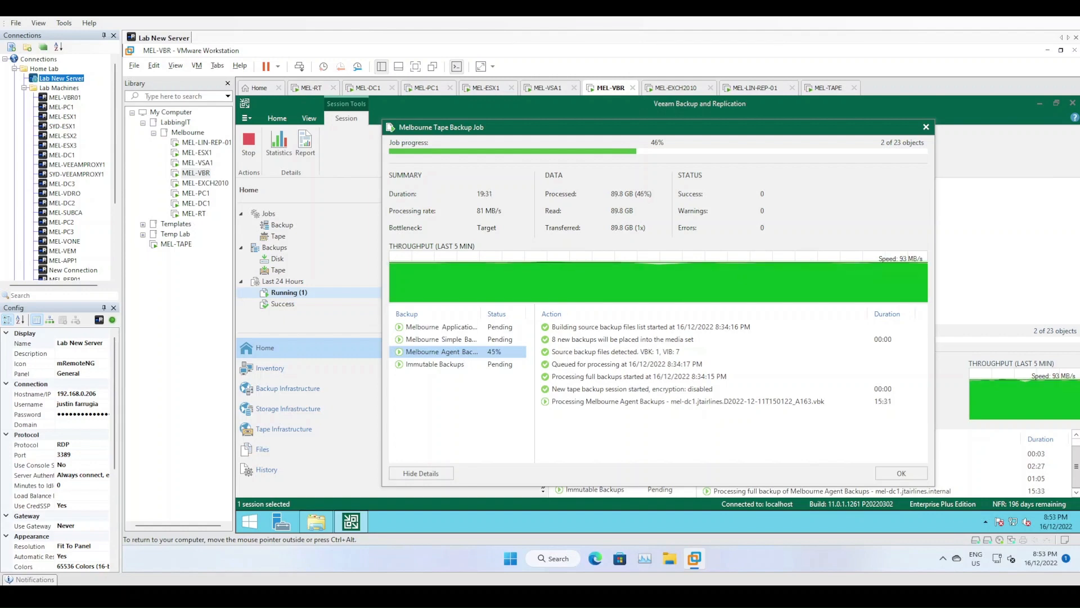
- Switch to the QUADStor console on MEL-PC1, refresh the drive and cartridge information, and return to the tape job on MEL-VBR
click(427, 87)
click(278, 117)
click(610, 88)
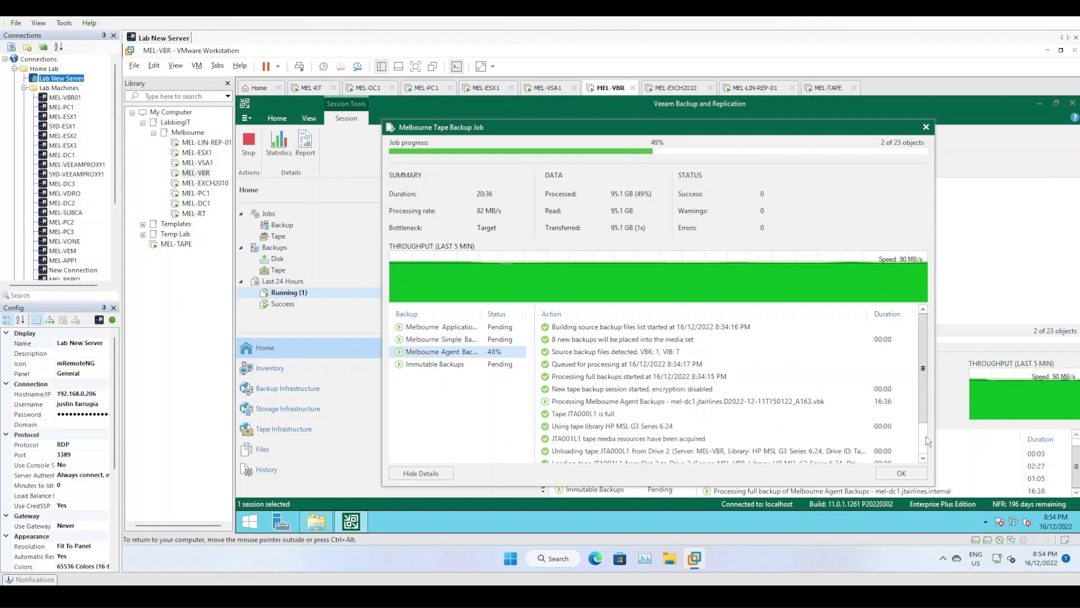
click(426, 88)
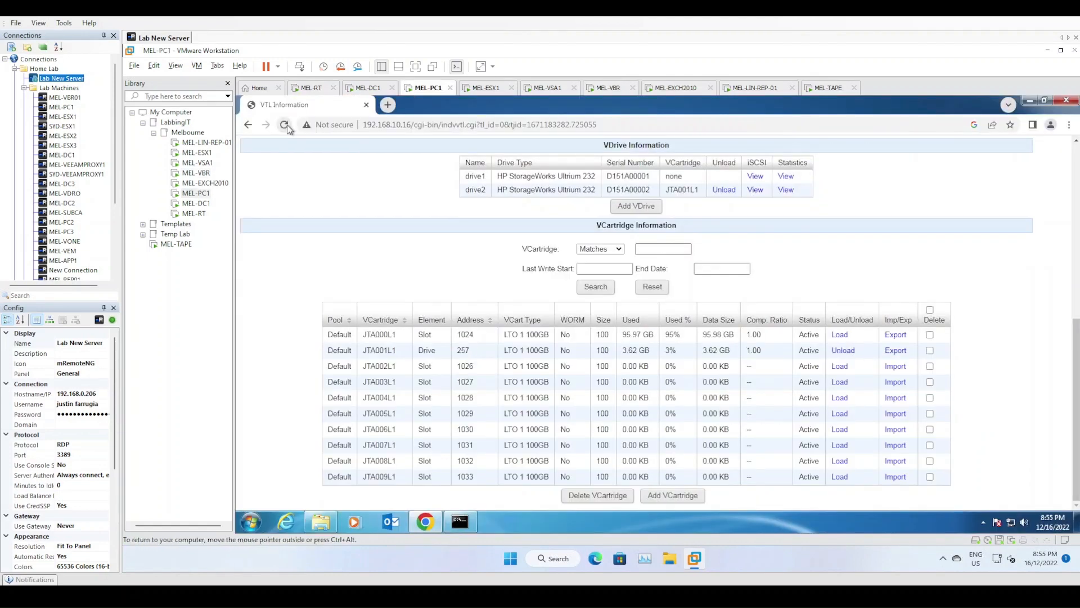
click(610, 88)
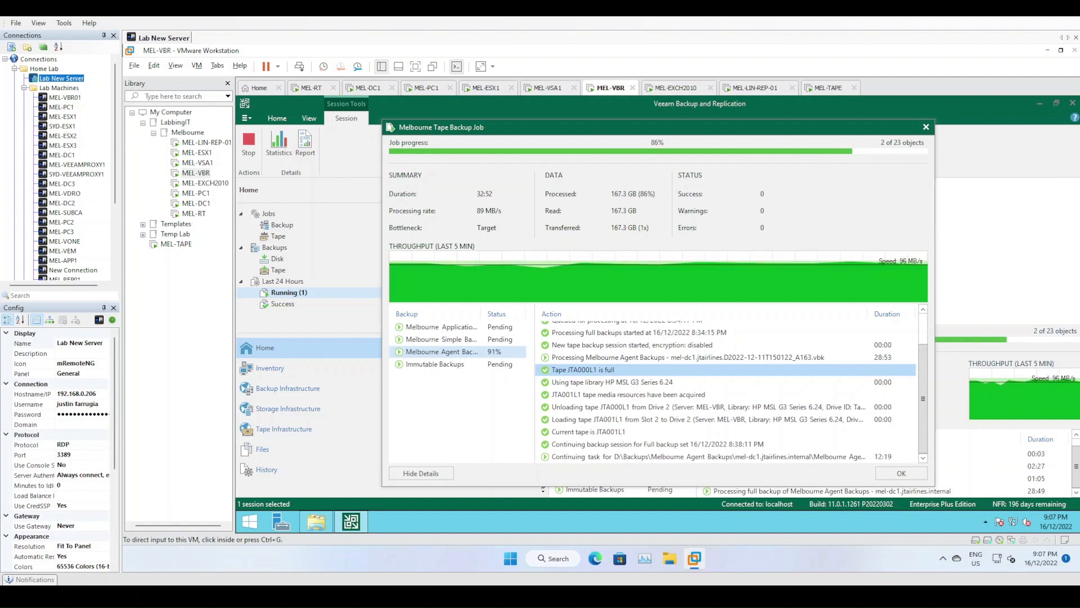
- Recheck the cartridge usage on MEL-PC1 with a fresh page load and go back to the job progress on MEL-VBR
click(426, 88)
click(284, 125)
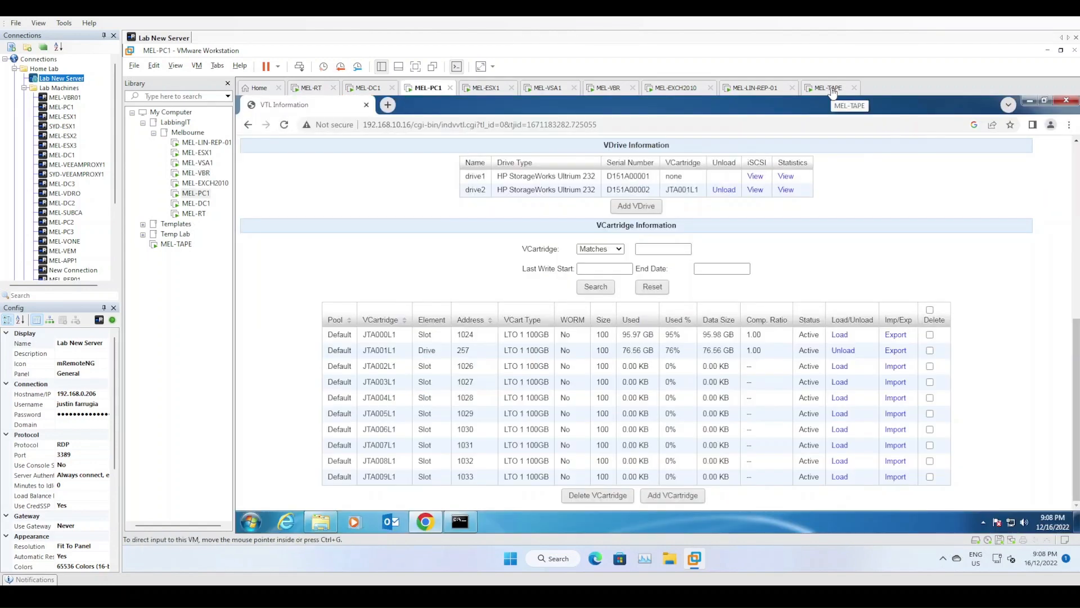
click(611, 88)
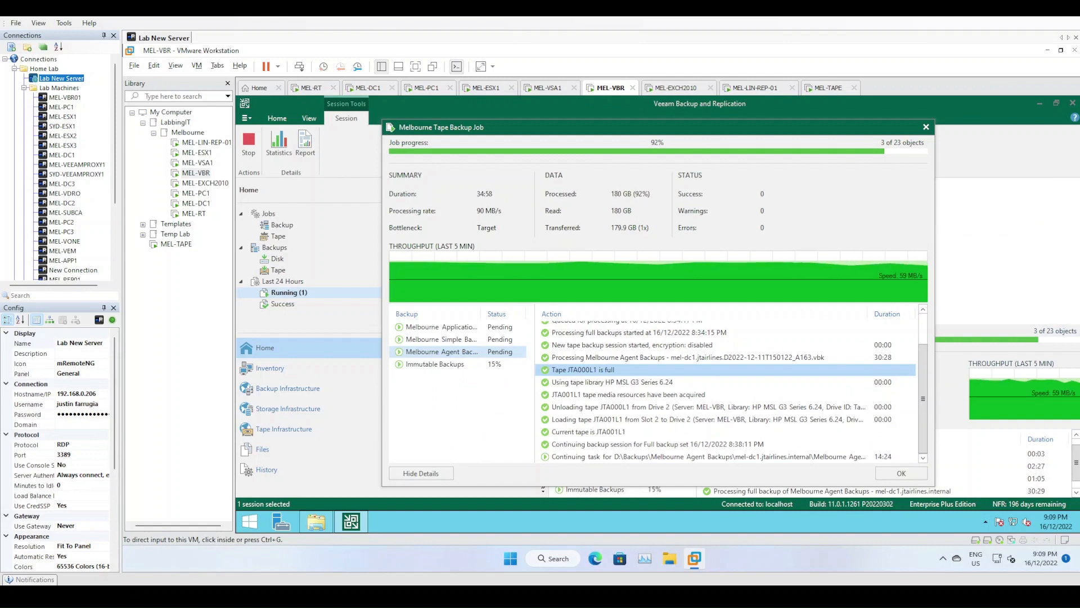
- Follow the remaining progress of the tape job through the logs of Immutable Backups and the application-aware and agent backups
click(436, 364)
click(441, 327)
click(586, 407)
click(456, 365)
click(454, 352)
click(470, 364)
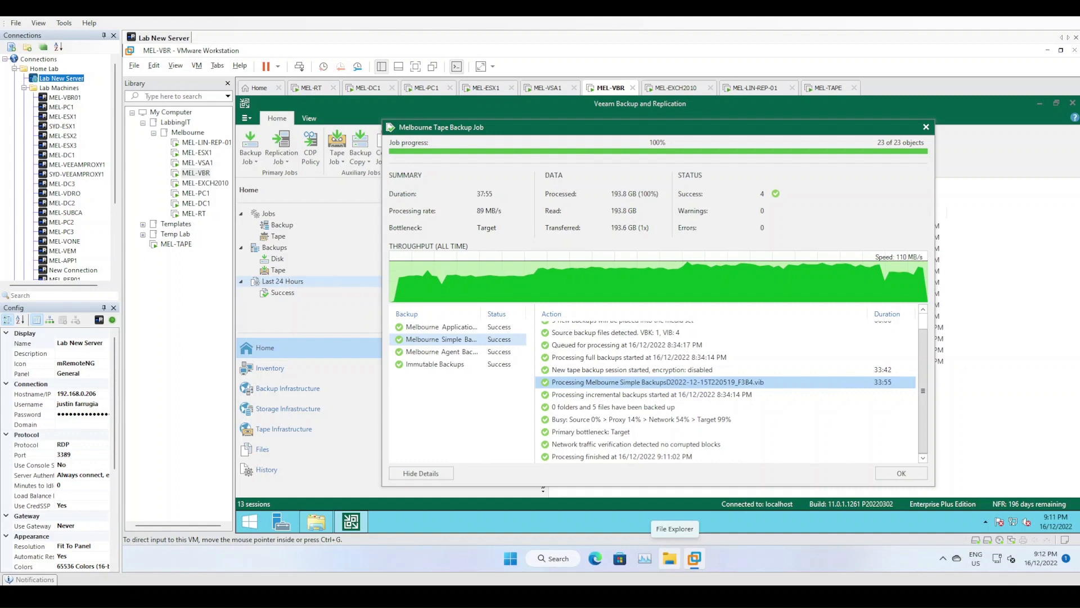
- Review the finished tape job's action log for each of the four source backups
scroll(689, 401, up, 1)
click(493, 328)
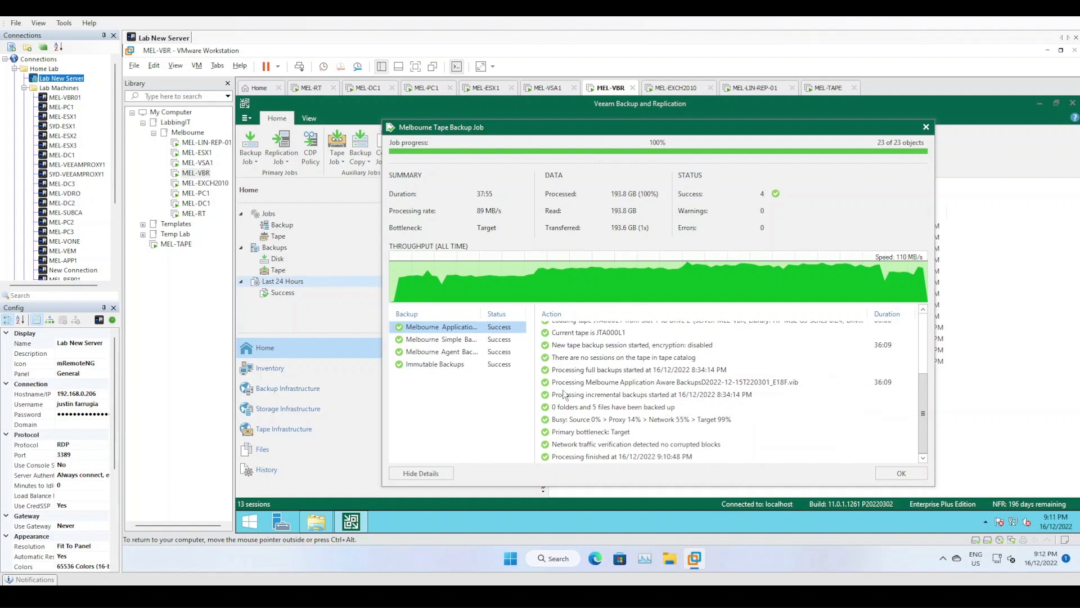
click(477, 339)
click(477, 352)
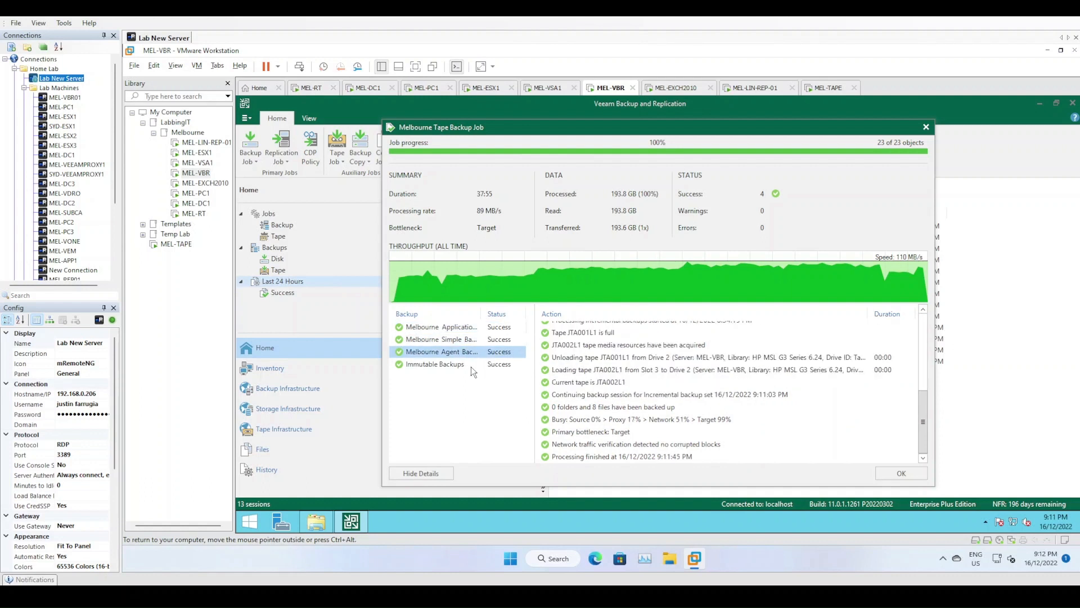
click(474, 366)
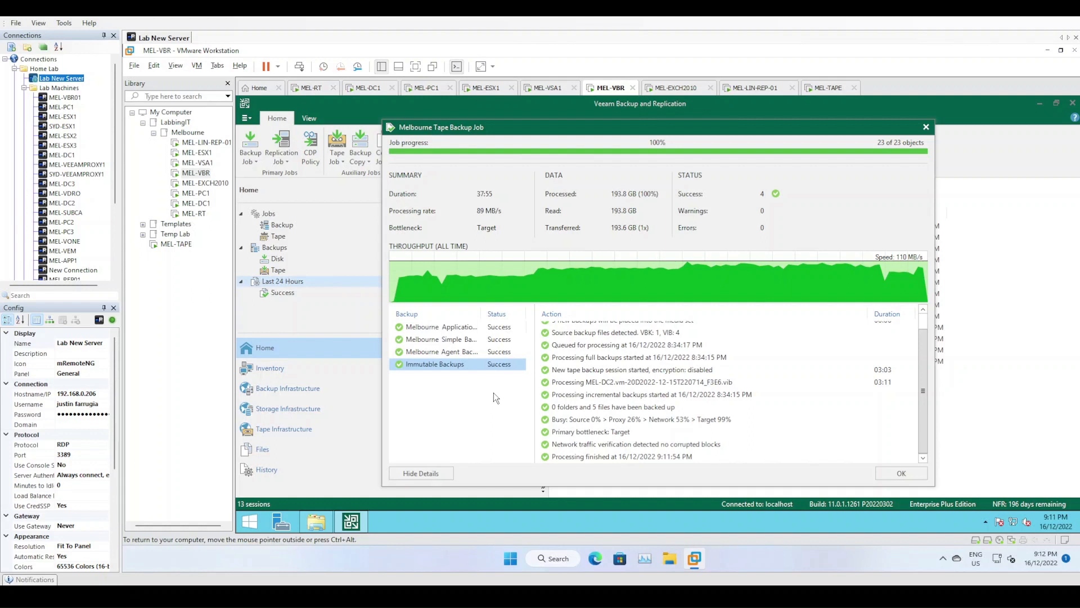
- Examine the processed .vib file and source backup files detected entries in the Immutable Backups log
click(638, 387)
scroll(682, 397, up, 1)
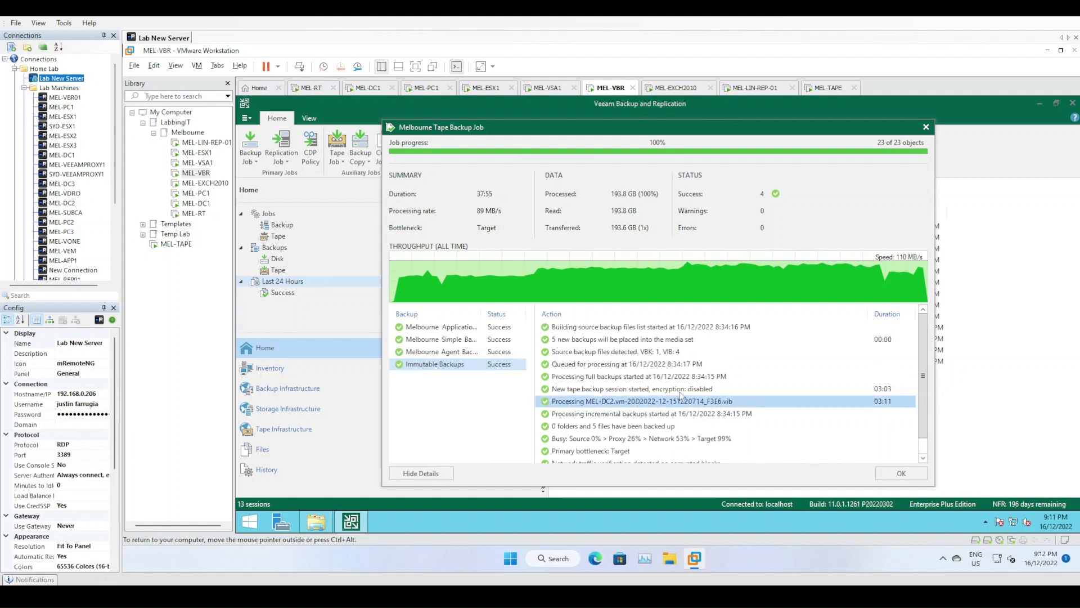
click(675, 353)
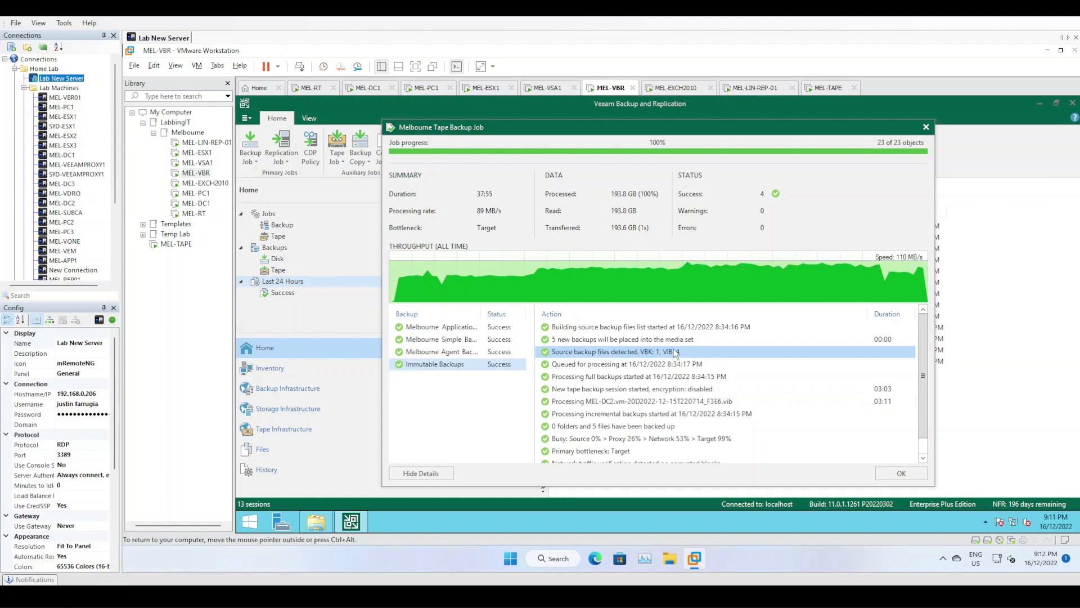
- Review the agent, simple and application-aware backup logs once more and close the Melbourne Tape Backup Job session
click(471, 352)
click(475, 340)
click(458, 329)
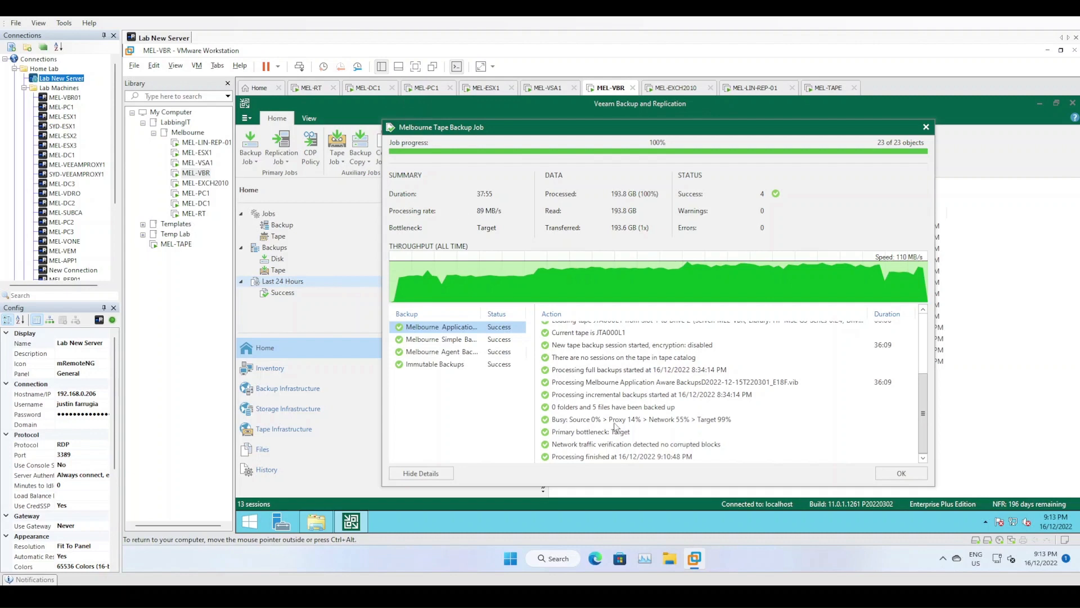
click(891, 475)
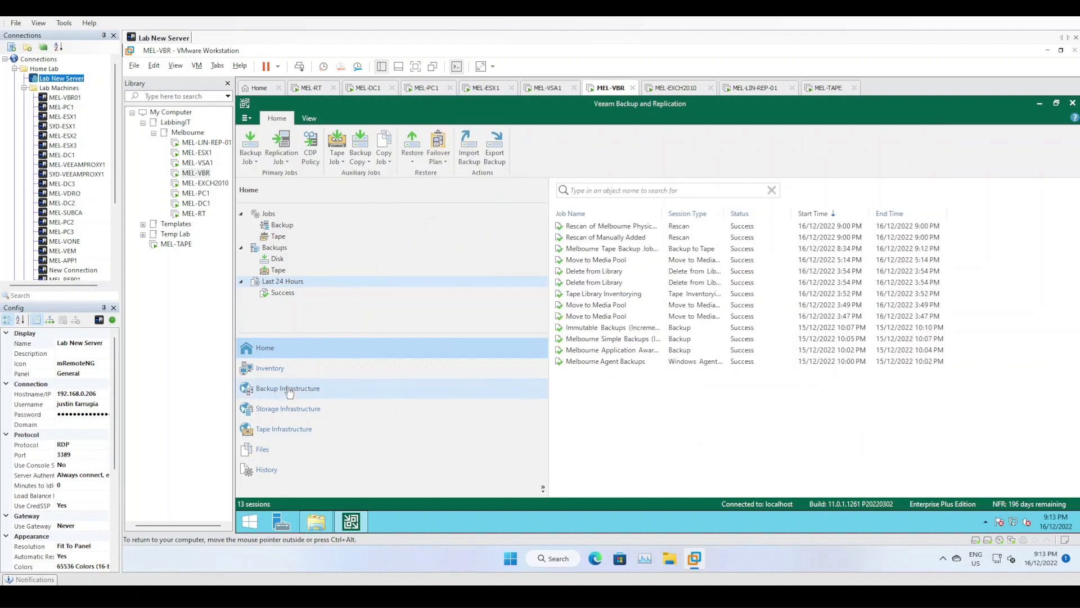
- Examine the tapes in Standard Media Pool and compare them with the refreshed cartridge usage in the QUADStor console on MEL-PC1
click(298, 431)
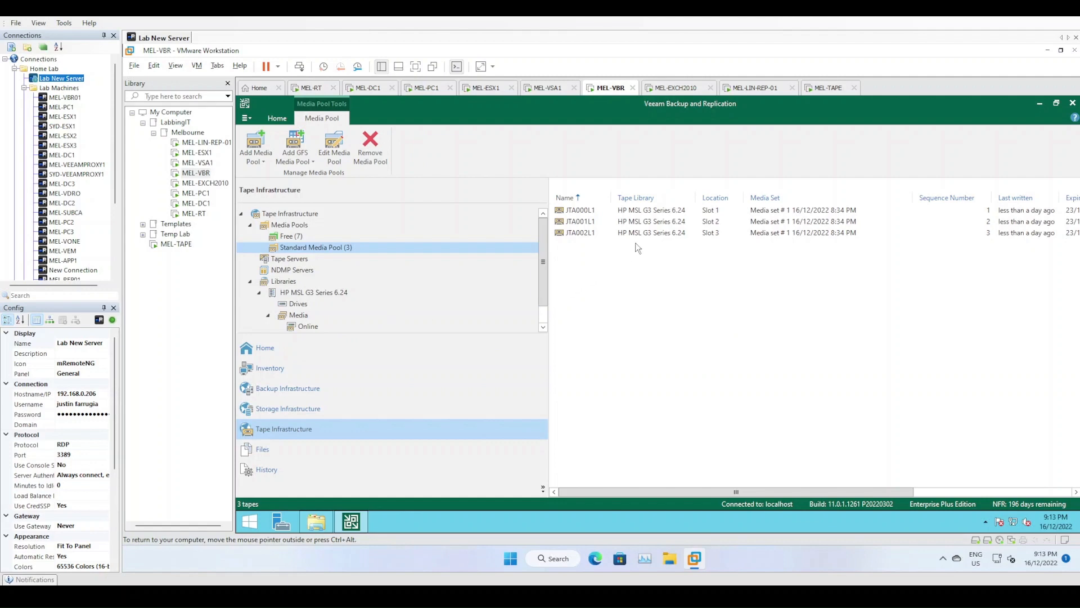
click(665, 233)
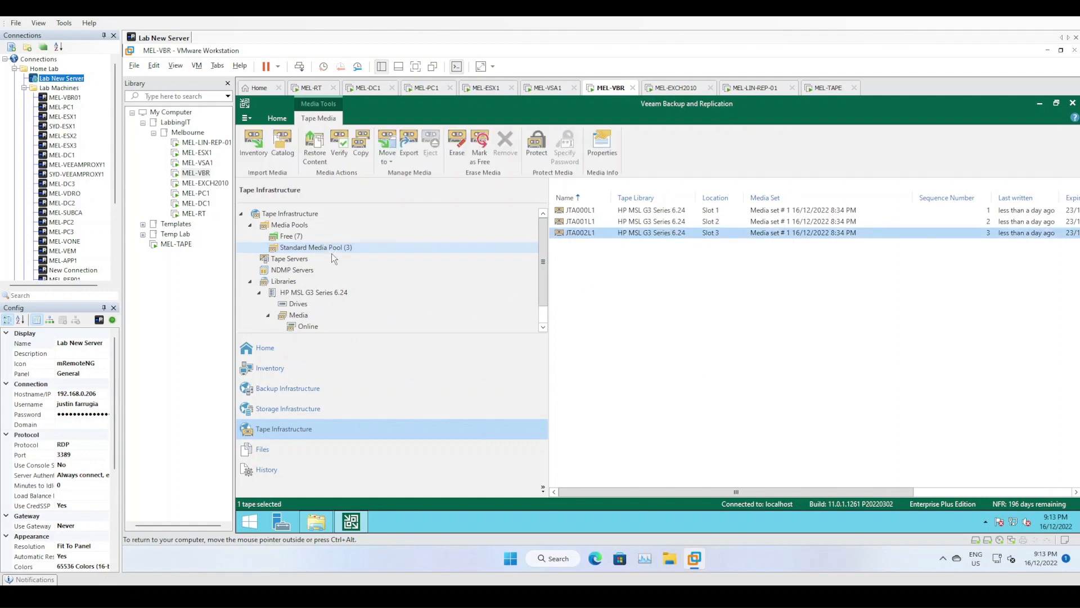
click(426, 87)
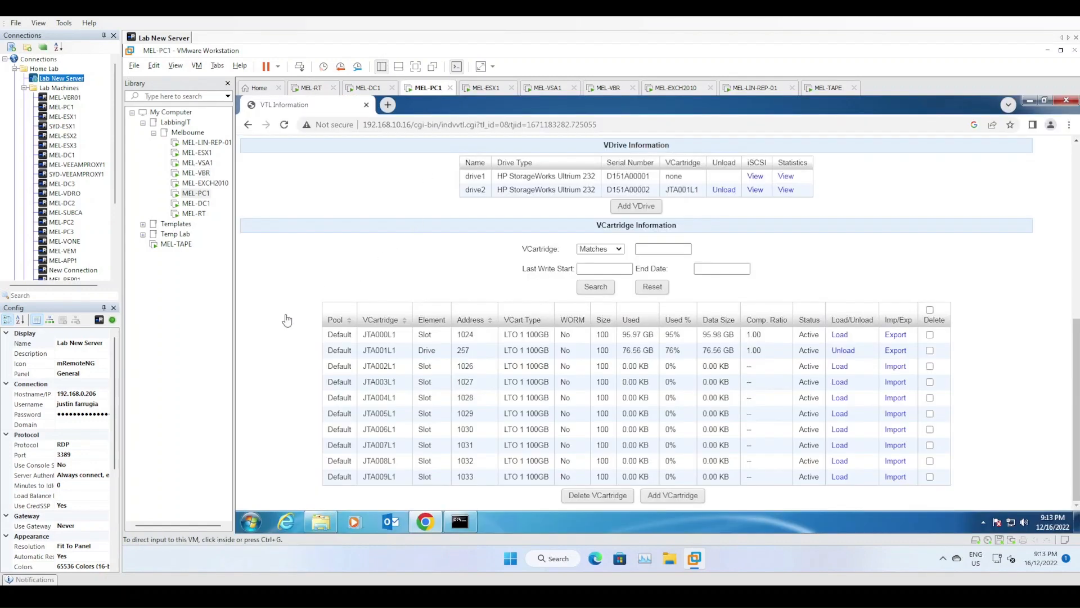
click(284, 125)
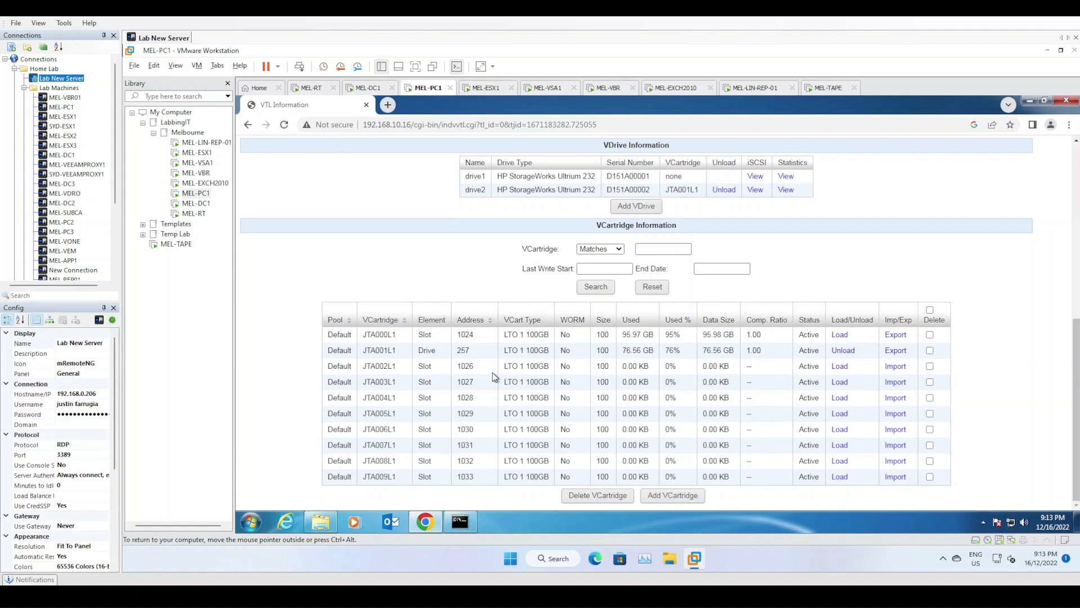
click(285, 125)
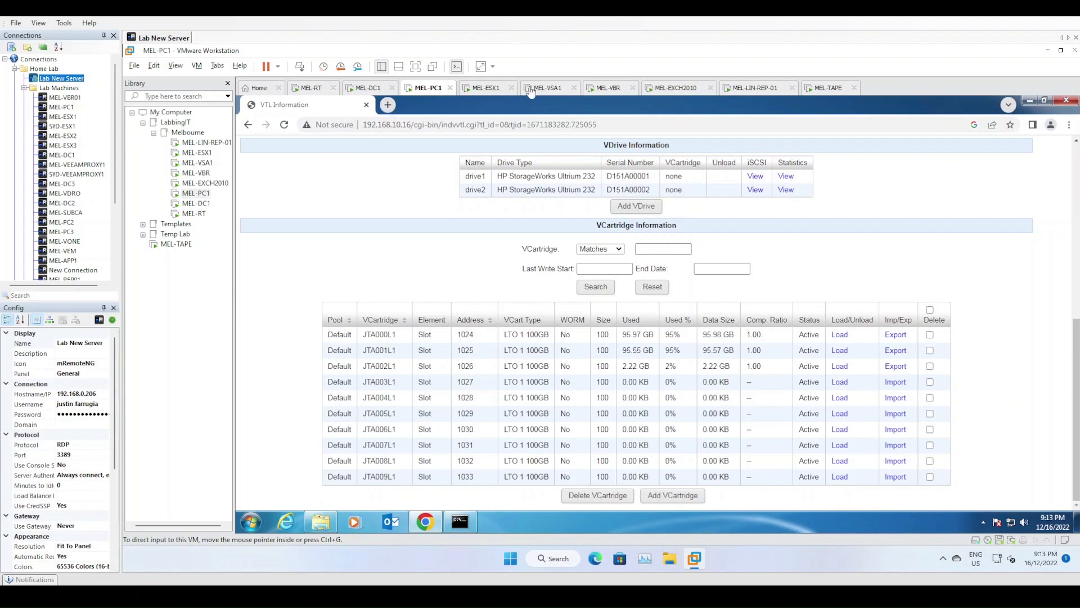
- Return to Veeam on MEL-VBR and examine the last run details of each of the four backup jobs
click(603, 88)
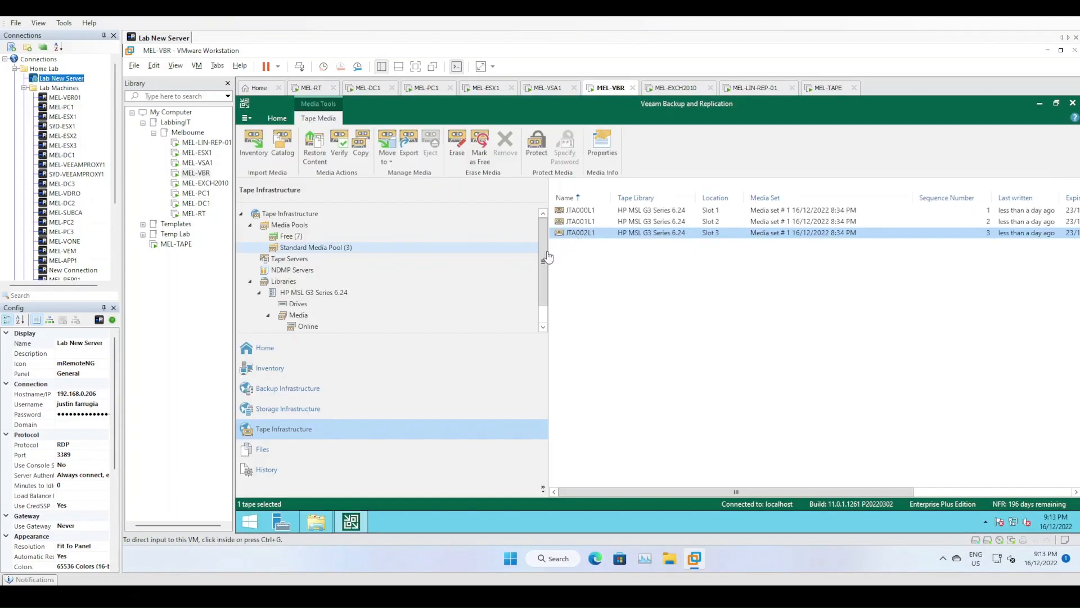
click(543, 251)
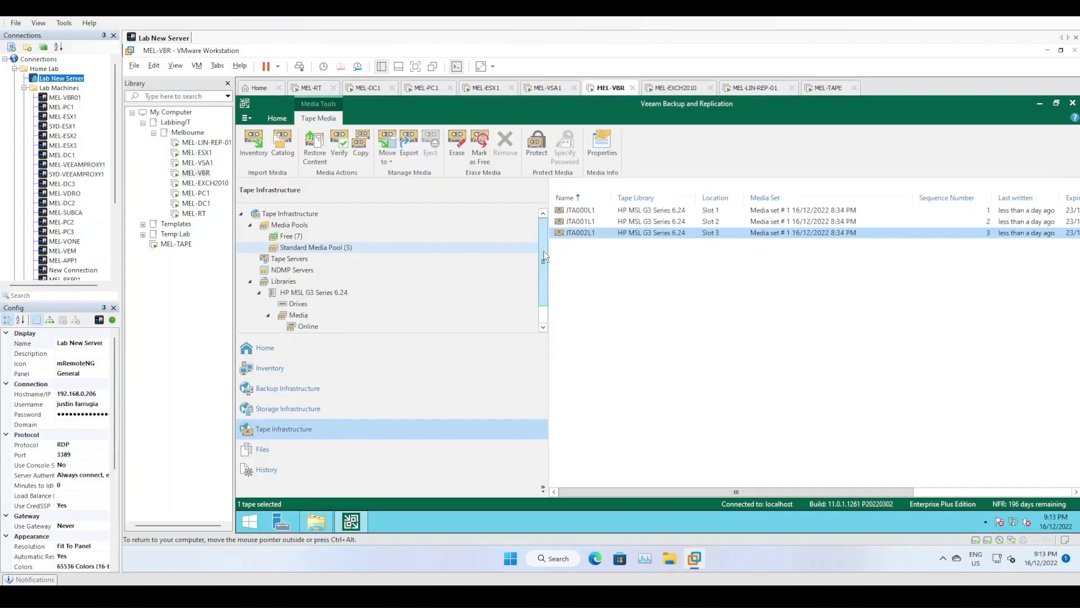
click(311, 355)
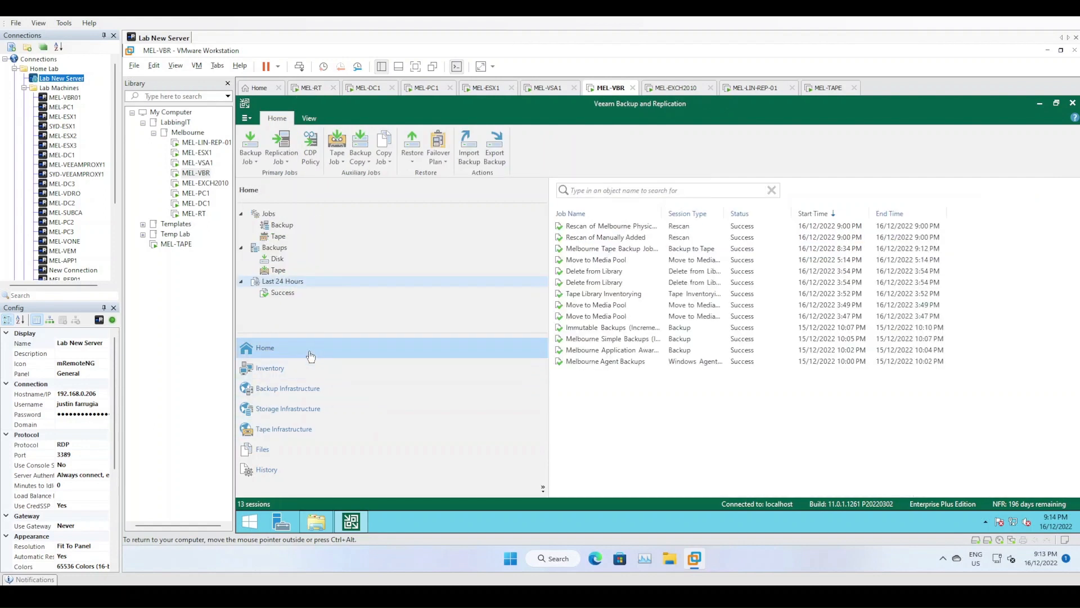
click(282, 224)
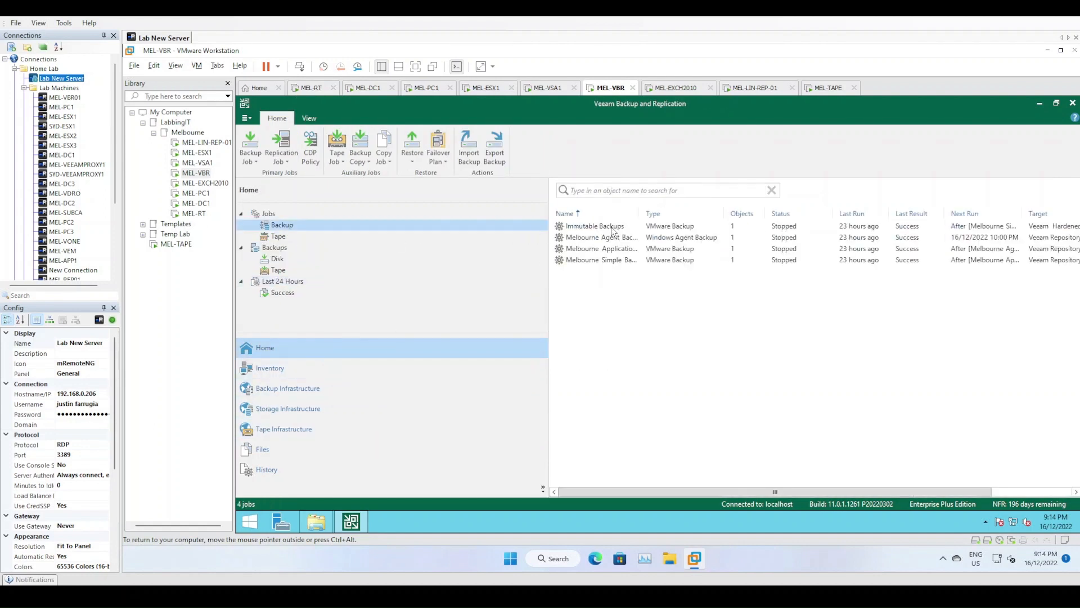
click(610, 228)
click(606, 239)
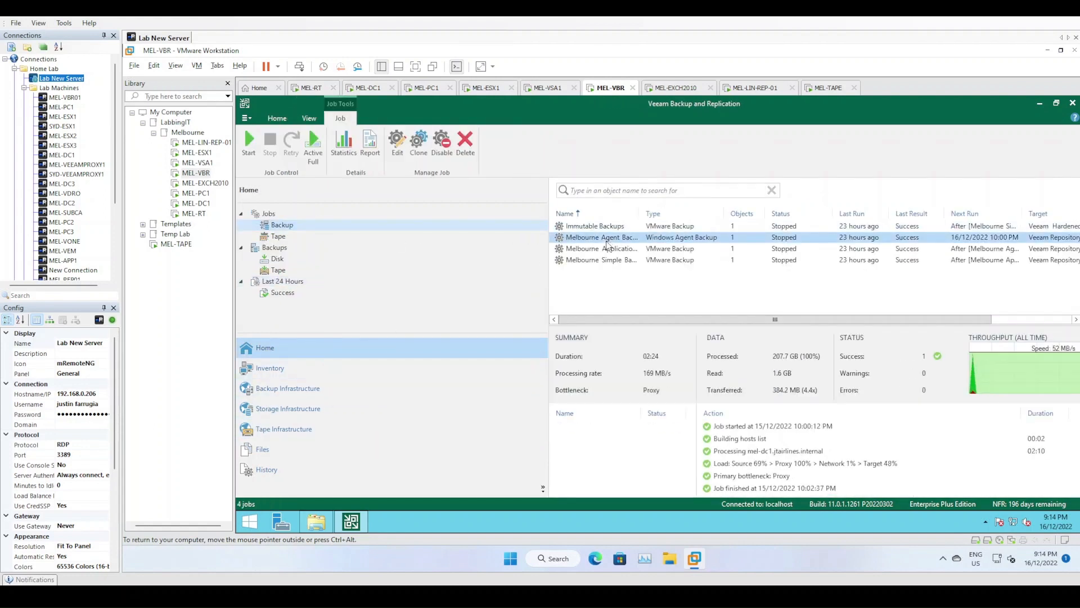
click(606, 251)
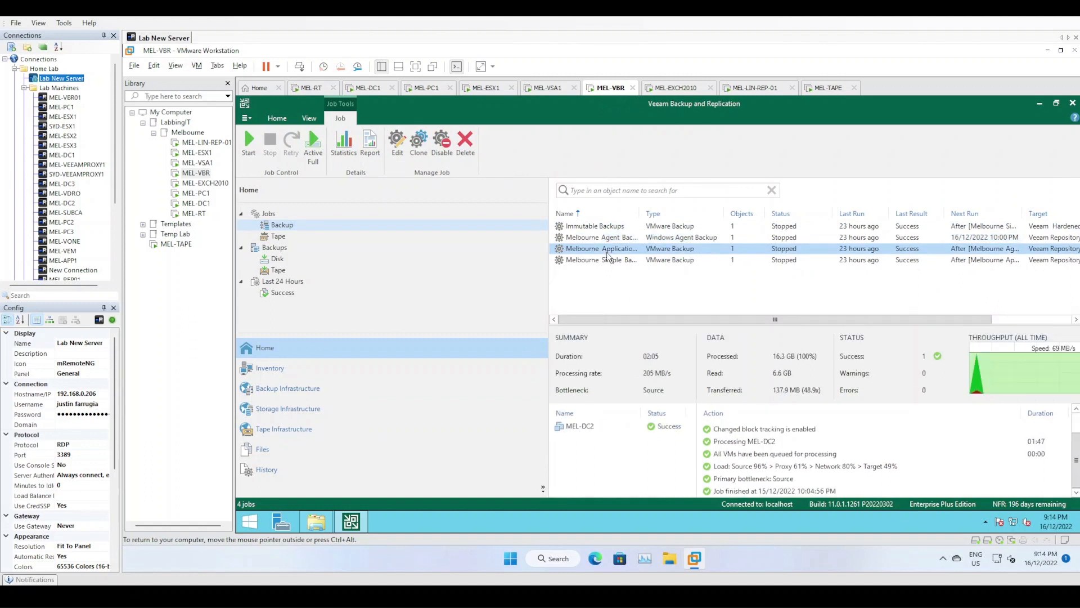
click(606, 260)
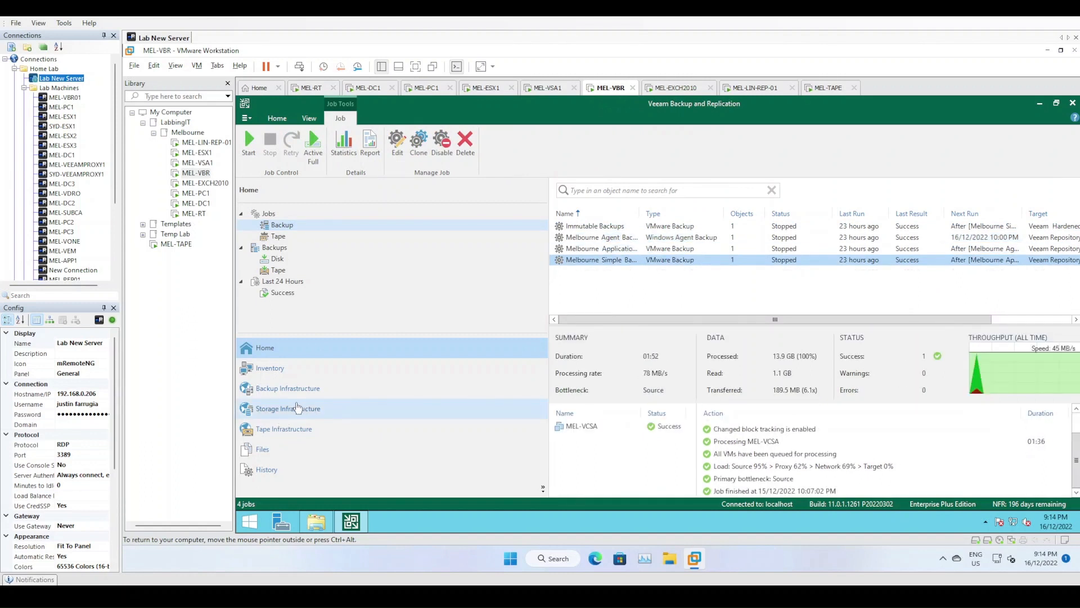
- Look at the managed servers in the backup infrastructure and list the backups stored on tape
click(311, 392)
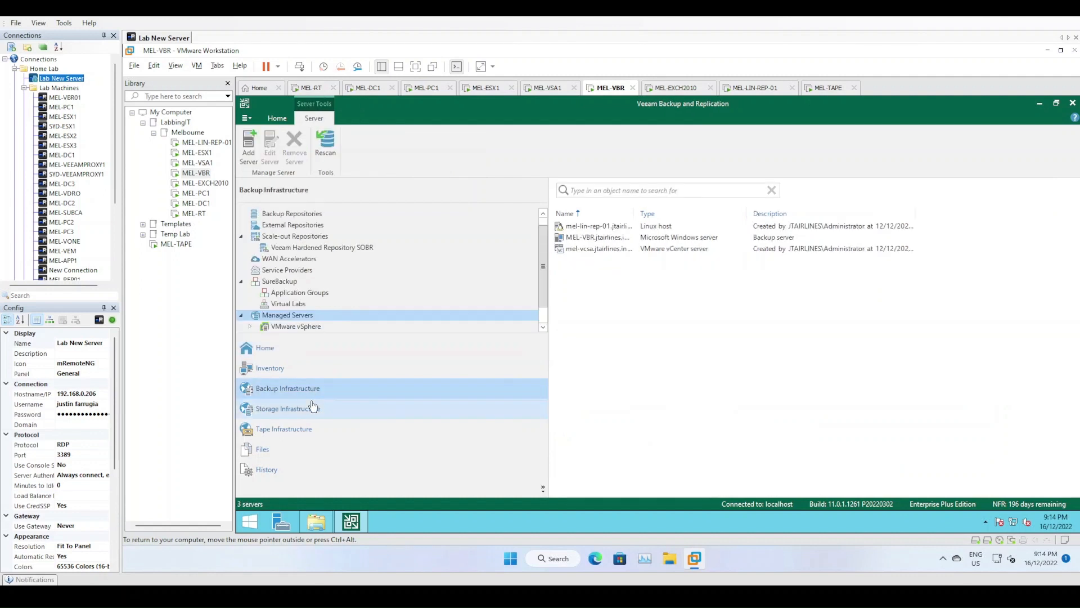
click(266, 352)
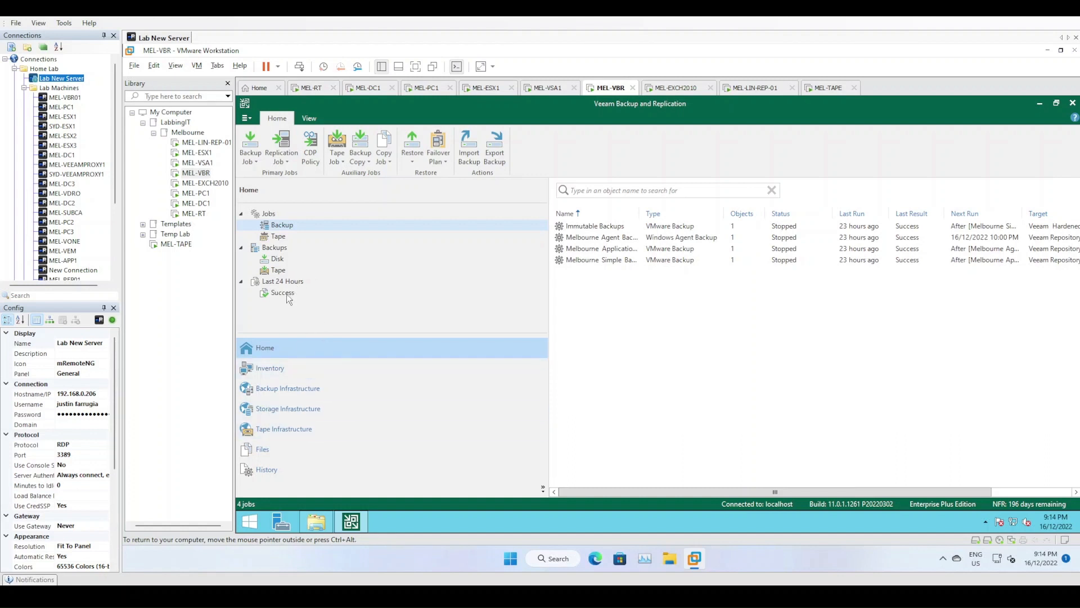
click(281, 272)
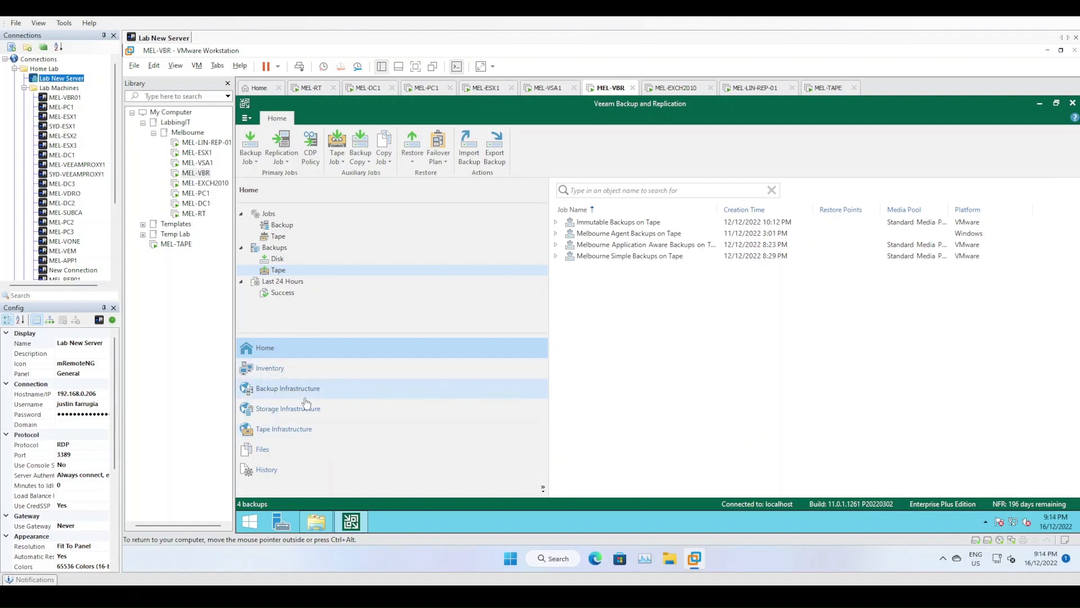
- Browse the backup infrastructure's repositories and managed servers, and select tape JTA002L1 in Standard Media Pool
click(287, 392)
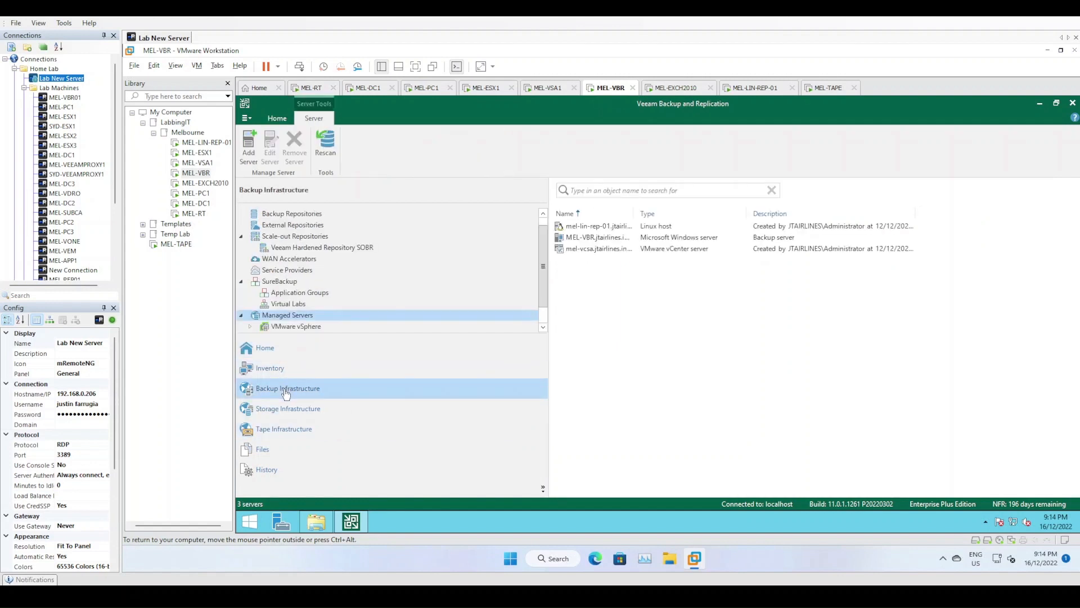
drag(543, 247, 543, 267)
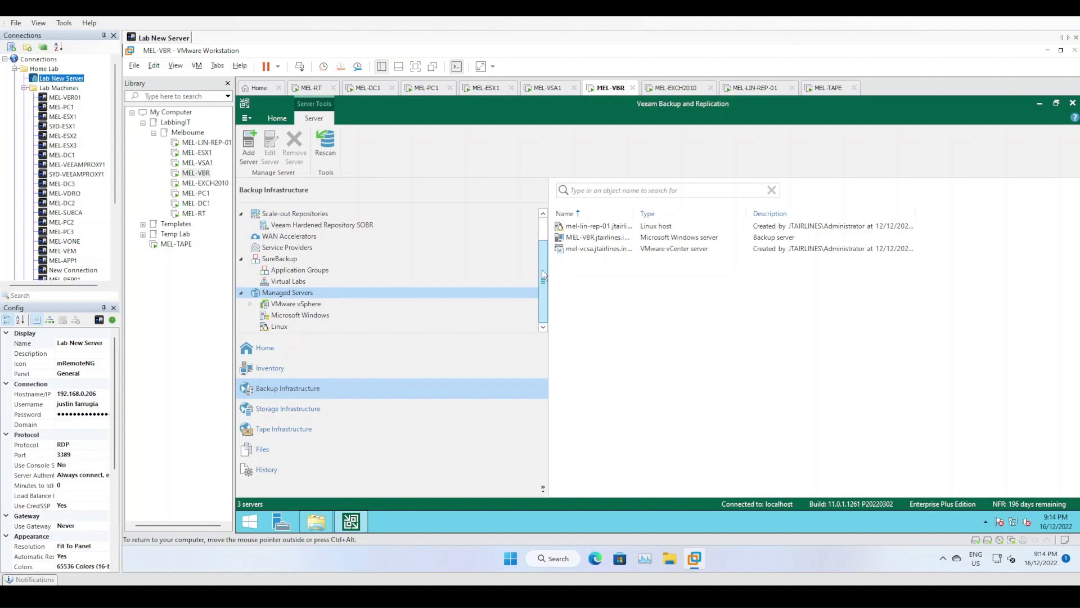
mouse_move(541, 307)
mouse_down()
mouse_move(542, 279)
mouse_move(538, 300)
mouse_up()
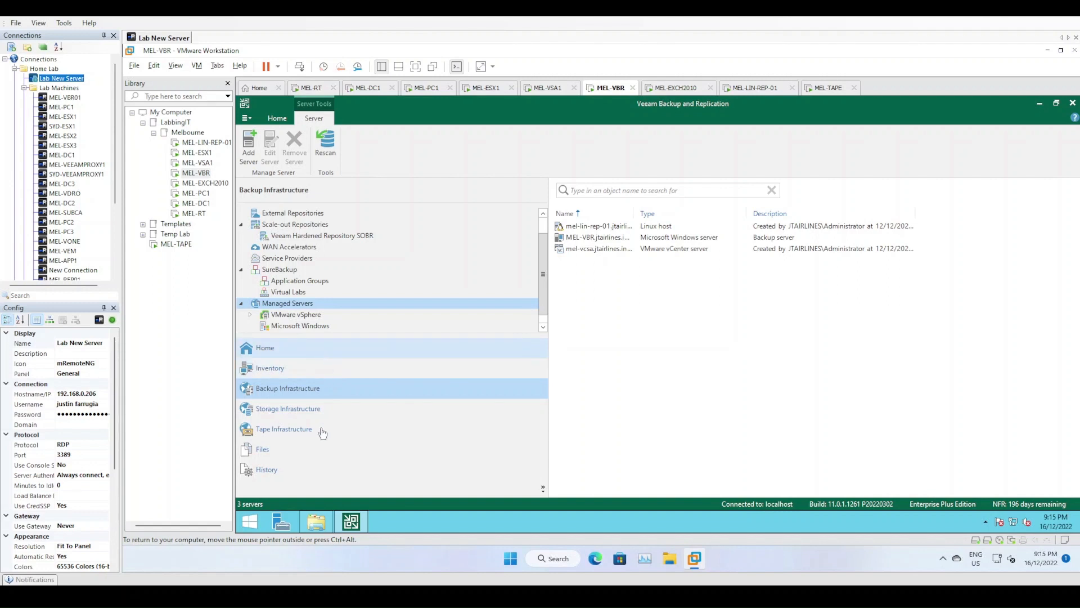
click(283, 430)
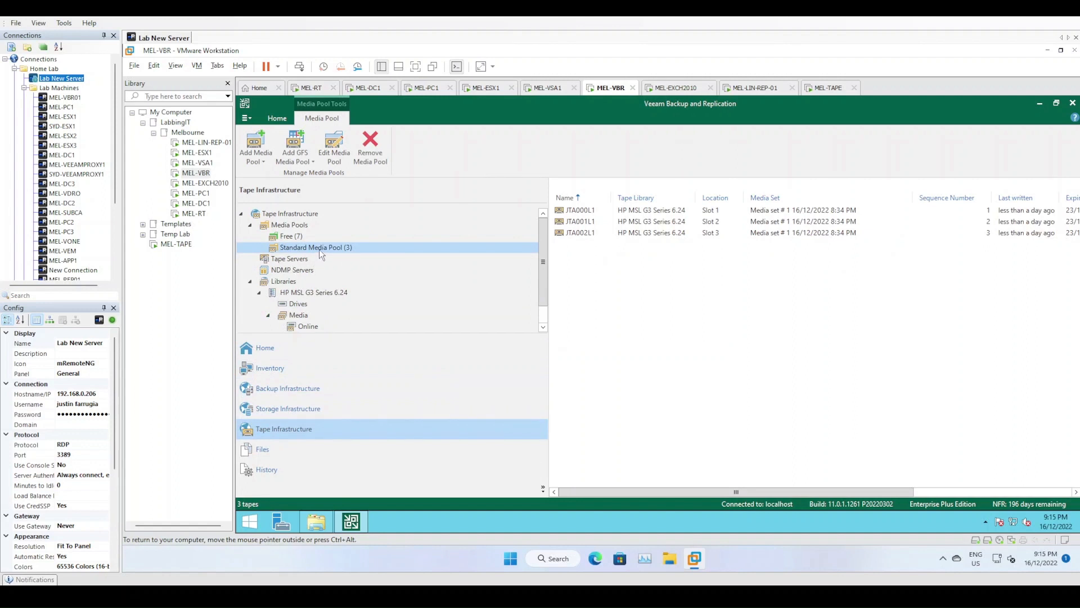
click(597, 234)
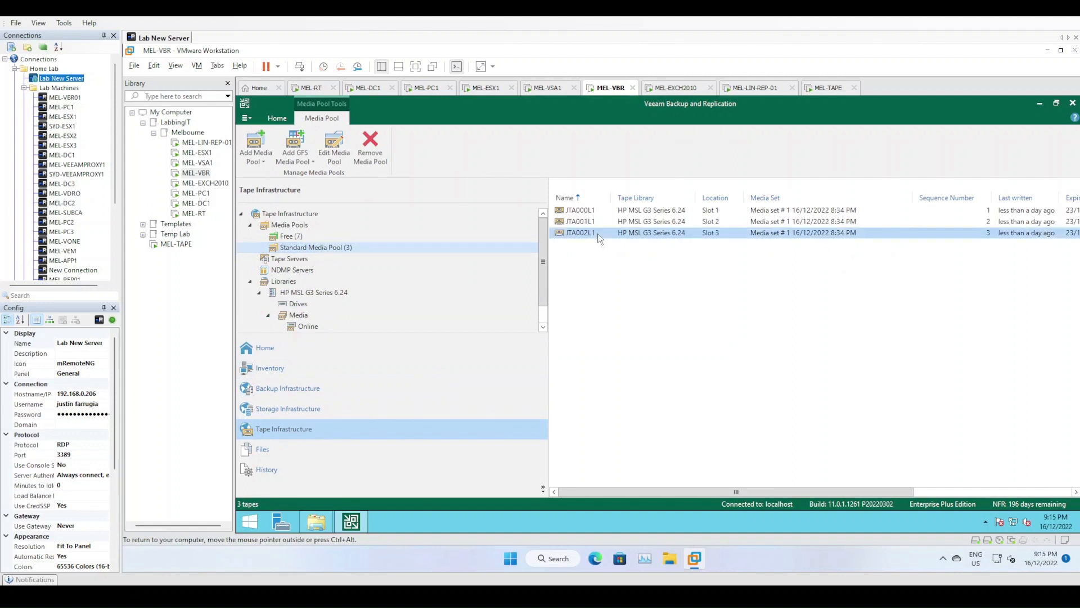
- Look through tapes JTA001L1 and JTA000L1 in Standard Media Pool and list the tapes in the Free pool
click(603, 221)
click(599, 213)
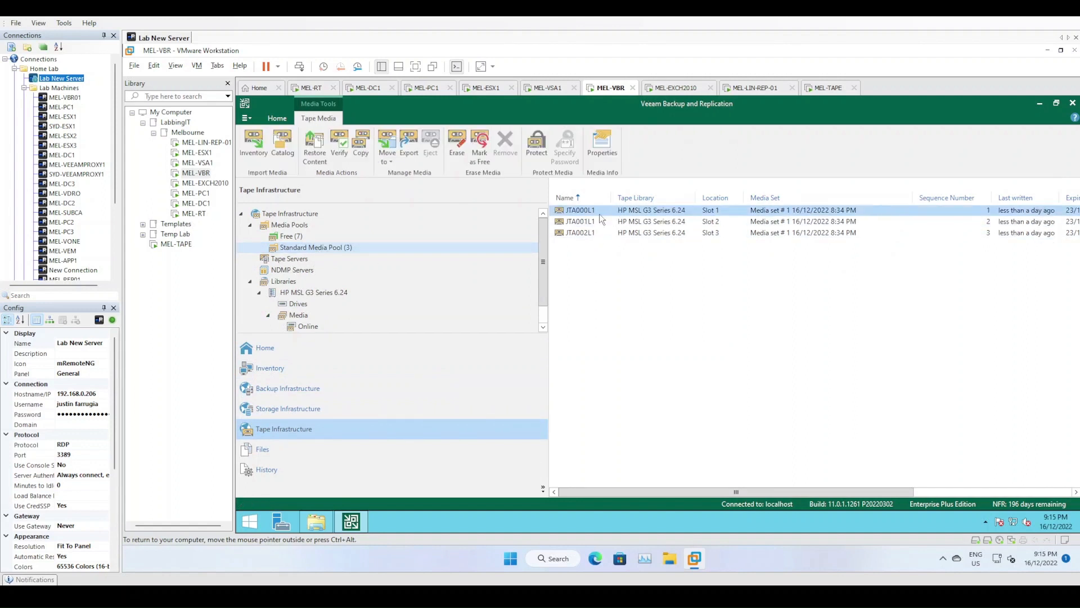
click(297, 237)
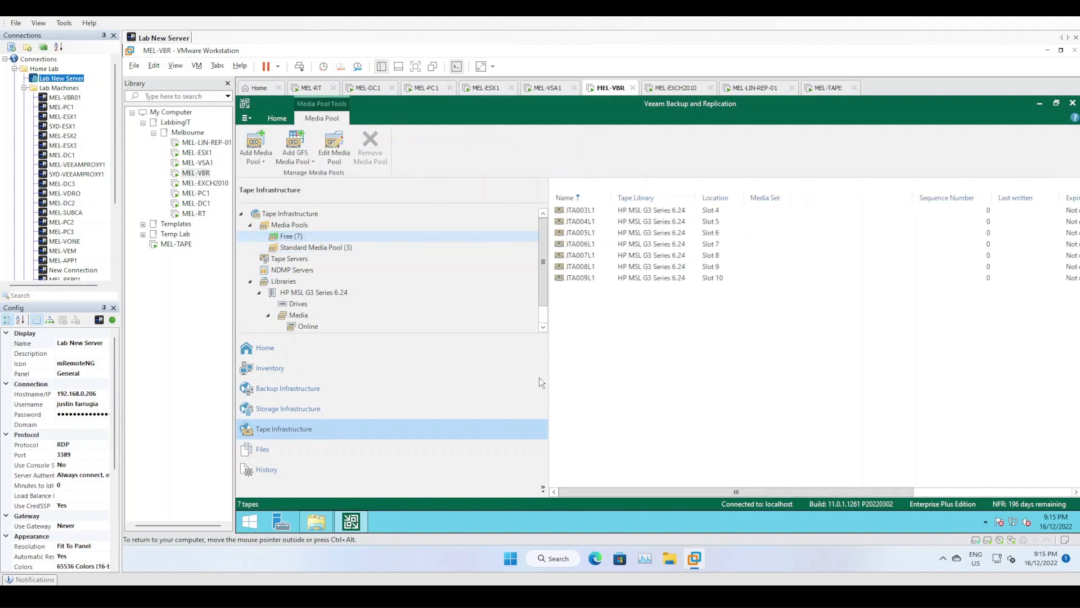
- List the backups stored on disk and expand Immutable Backups to inspect MEL-DC2
click(279, 348)
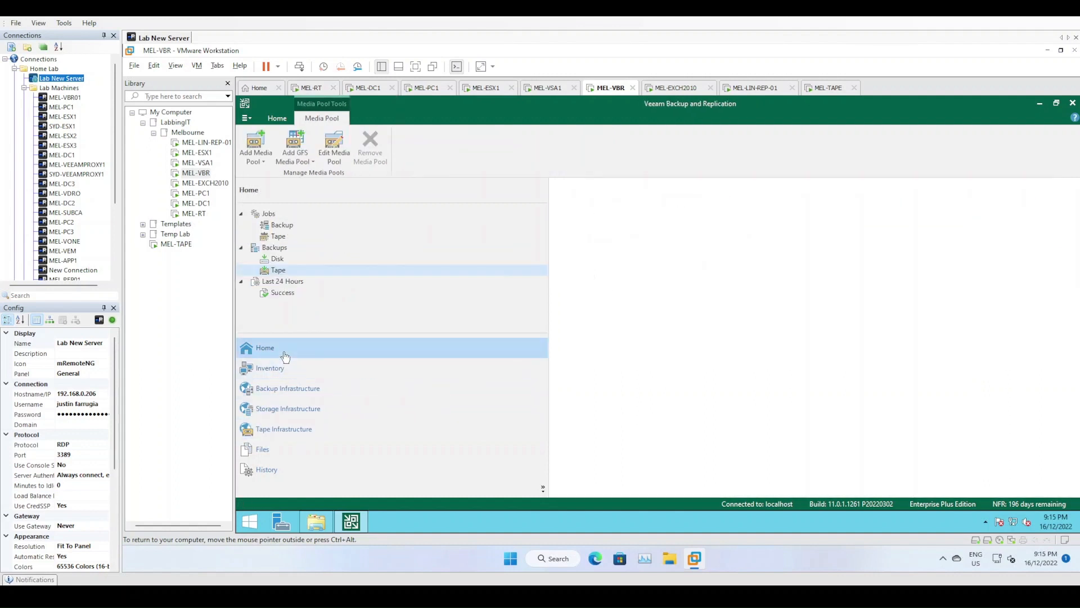
click(279, 260)
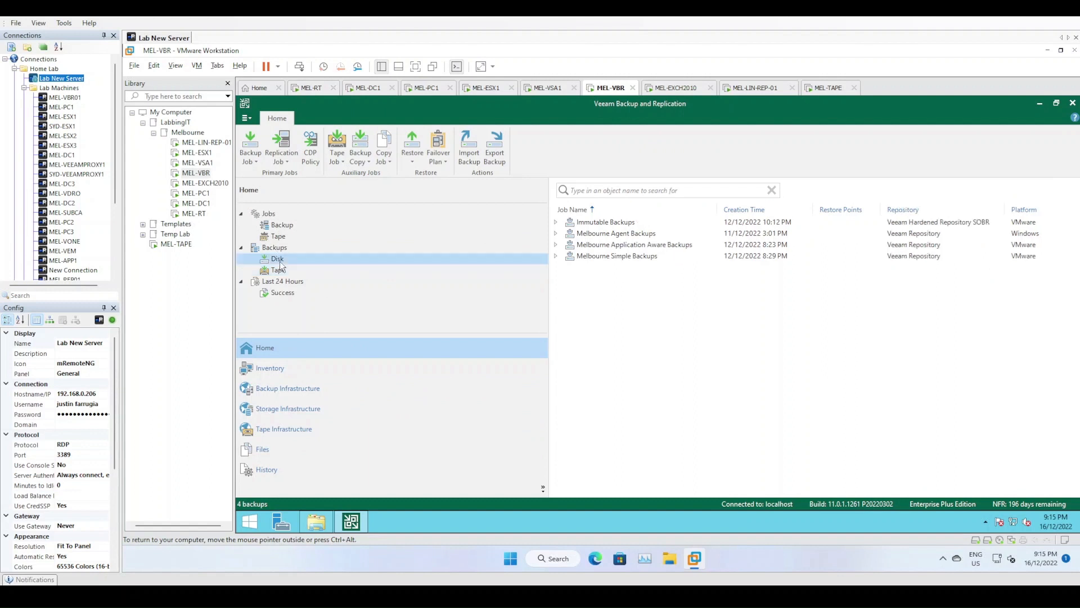
click(556, 222)
right_click(595, 235)
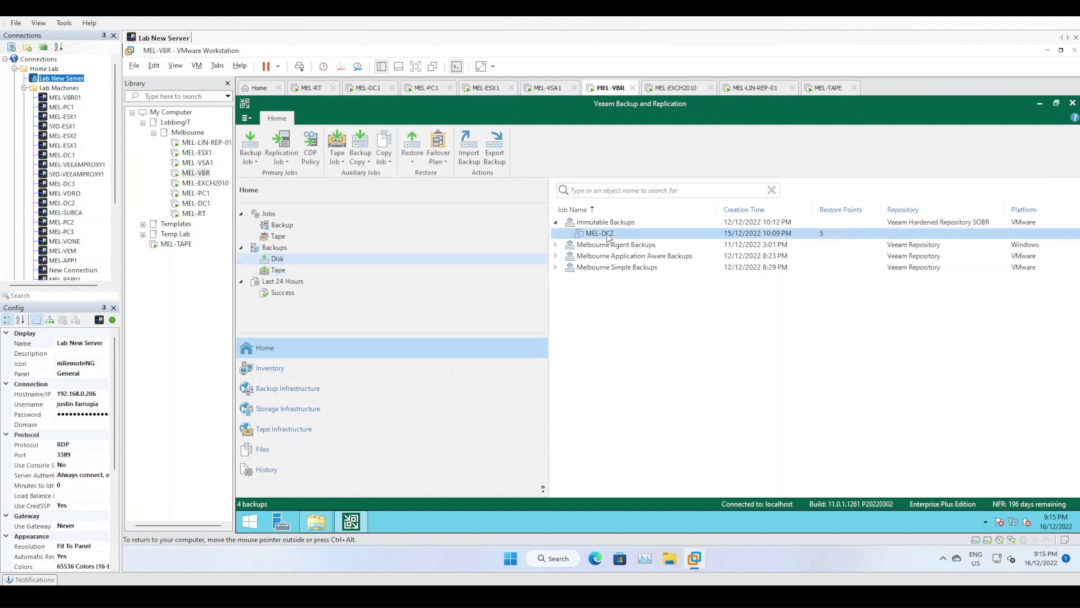
click(566, 295)
- Expand all four backups stored on tape to inspect their machines and restore points, and compare them with the disk backups
click(275, 272)
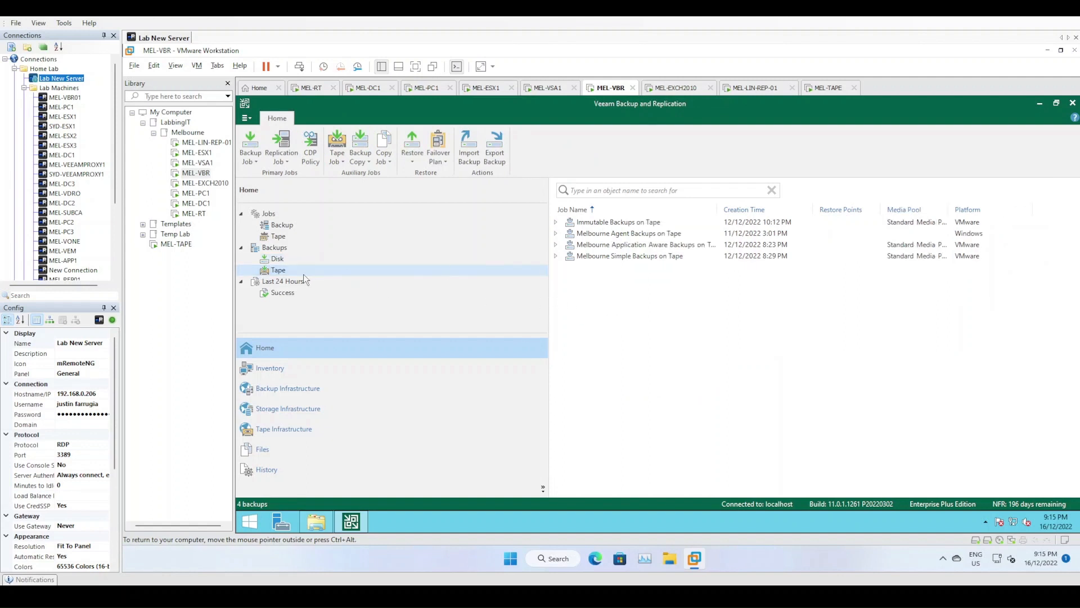
click(556, 222)
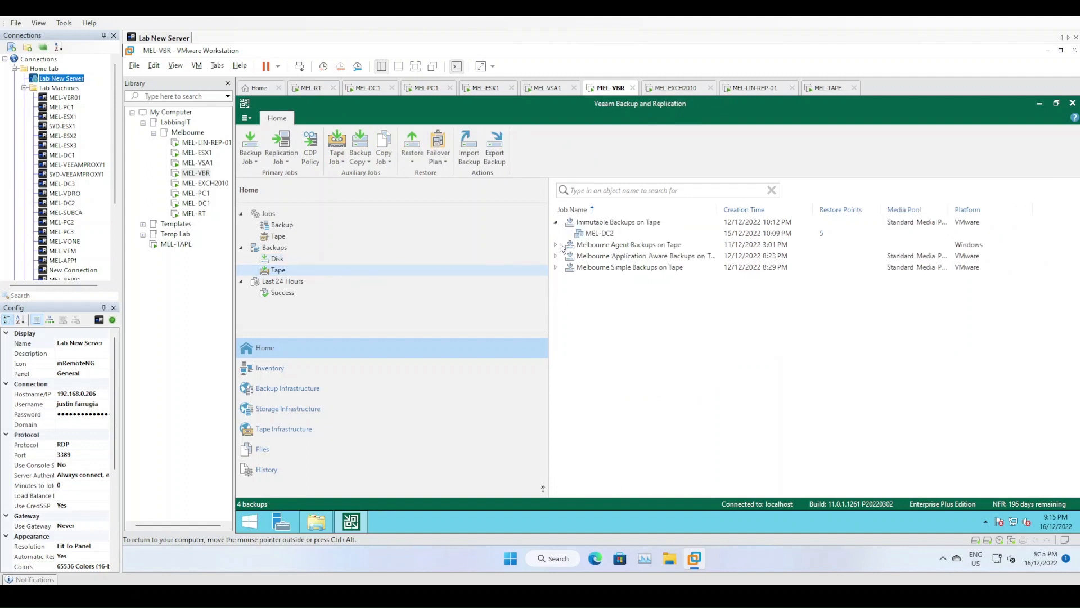
click(556, 244)
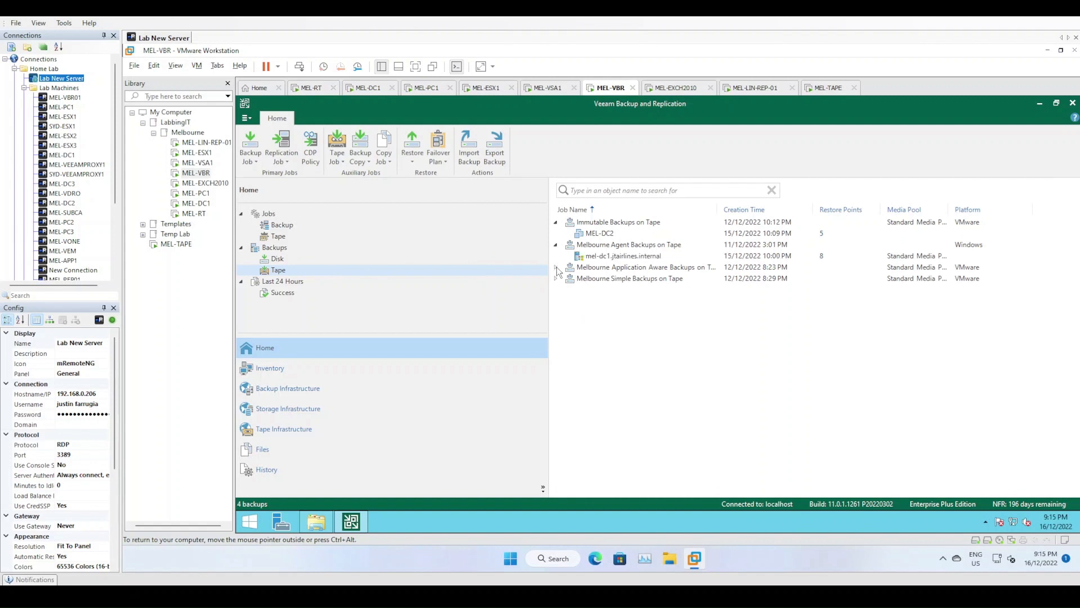
click(556, 267)
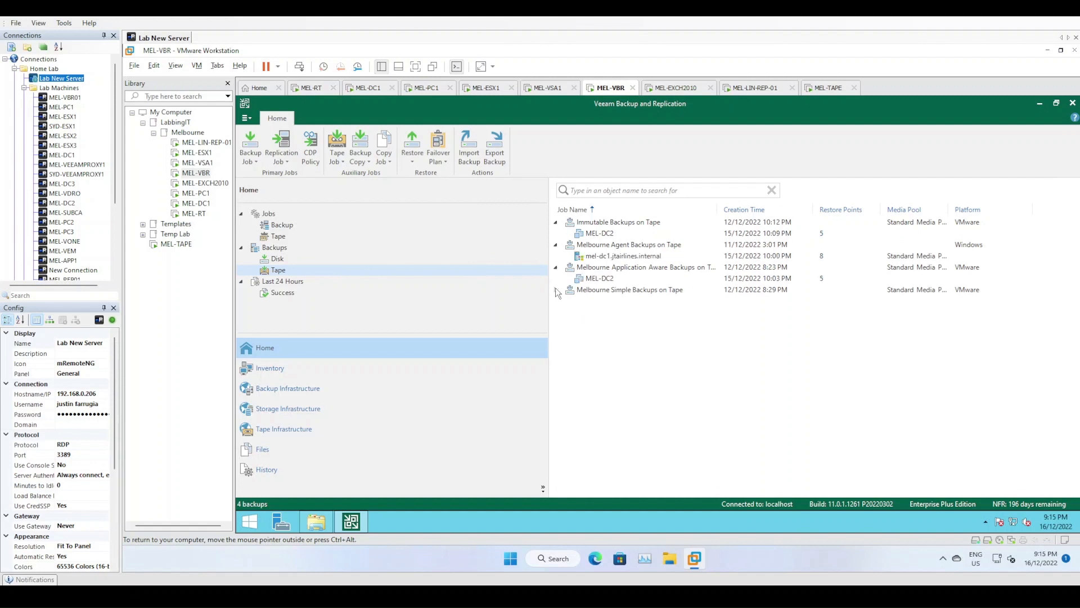
click(556, 290)
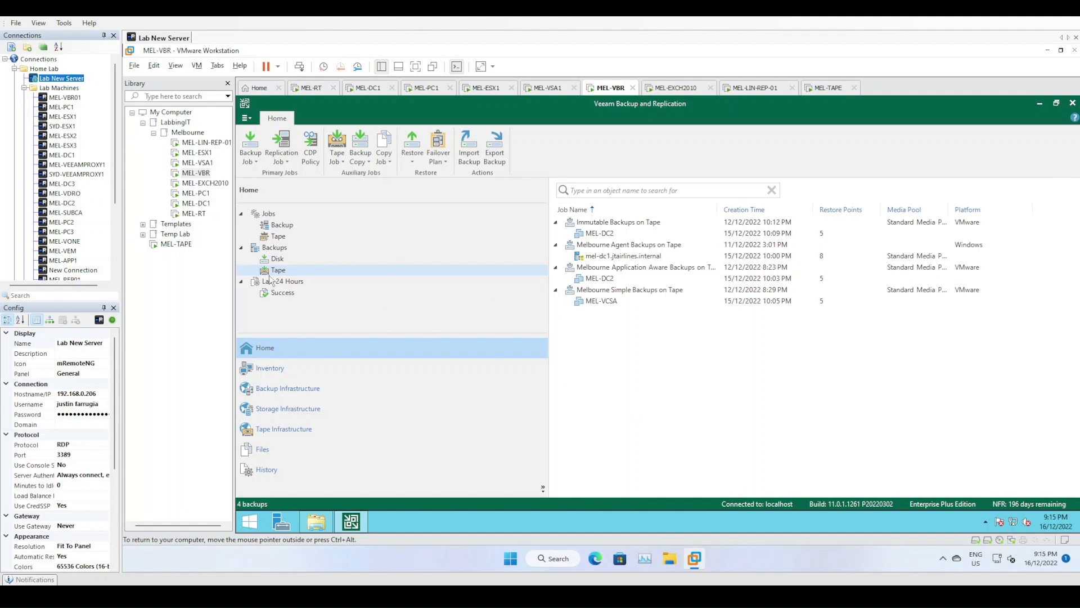
click(285, 258)
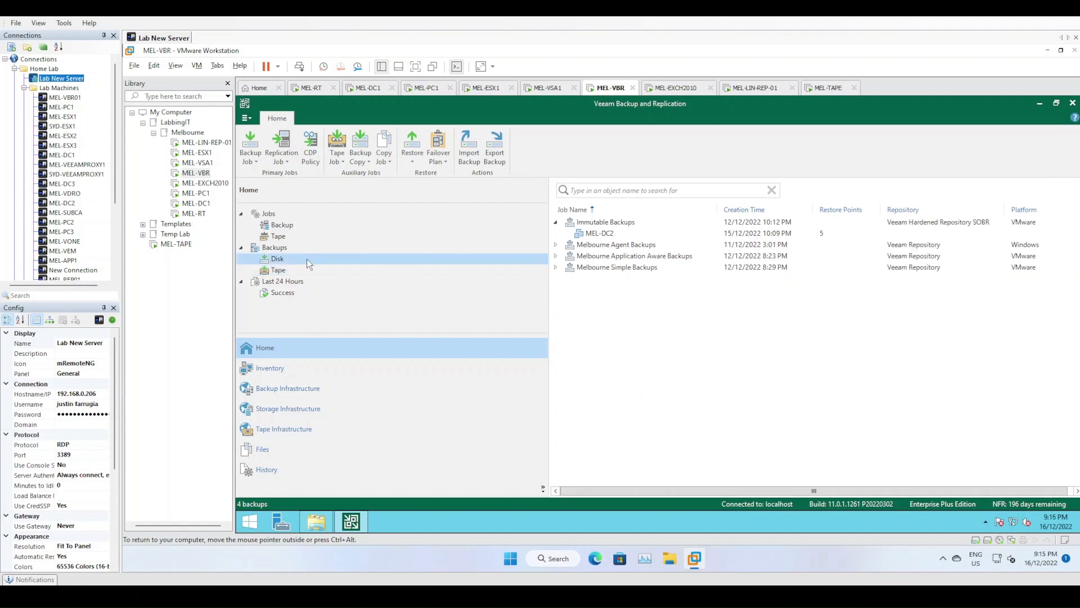
click(279, 270)
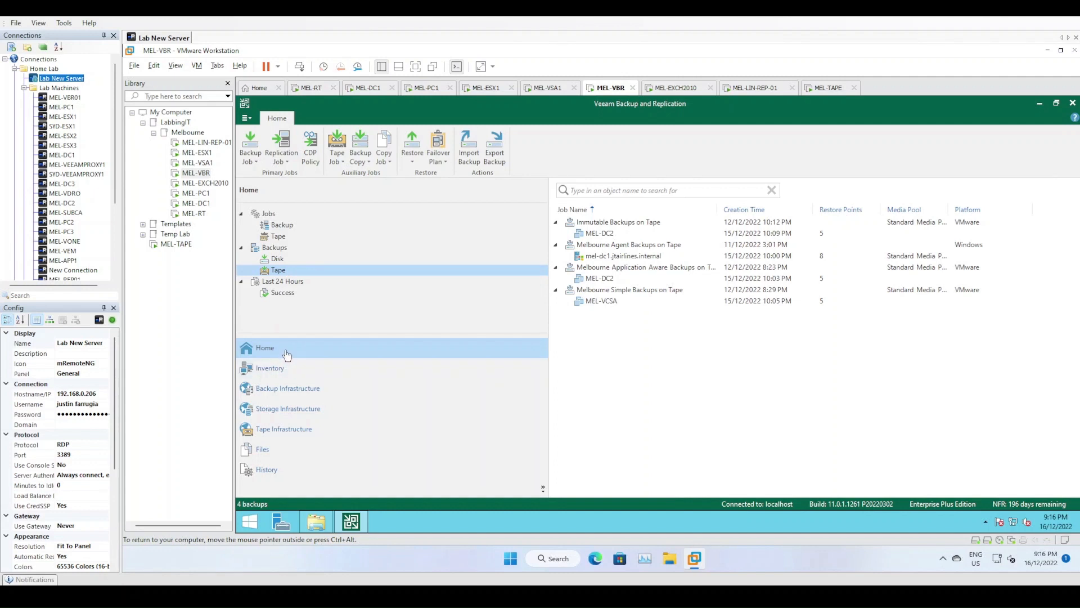
- Examine the last run details of the Melbourne tape backup job and compare the tape job list with the backup jobs
click(279, 239)
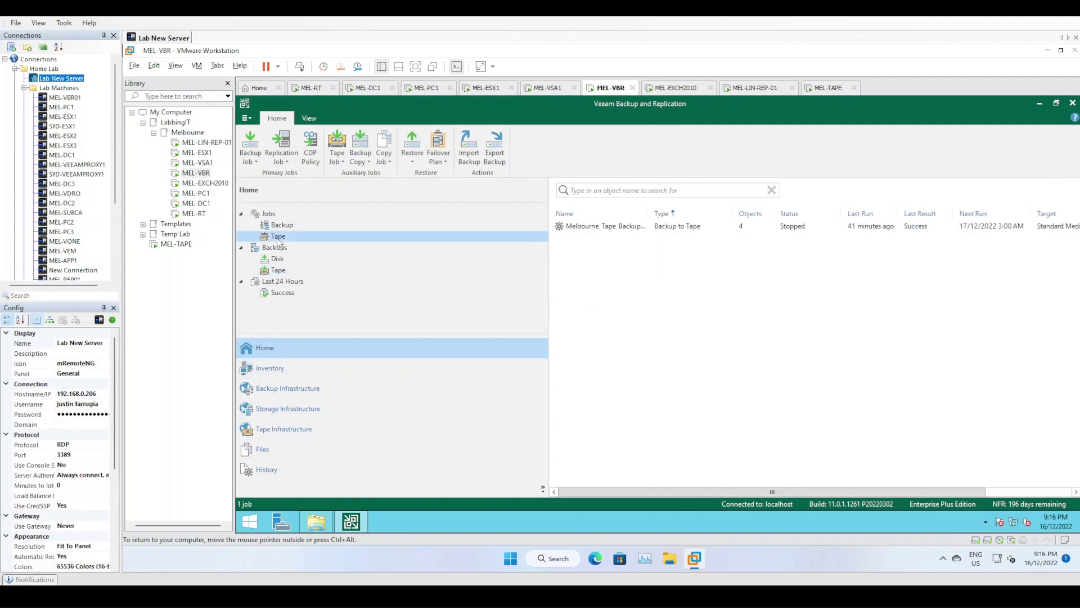
click(607, 228)
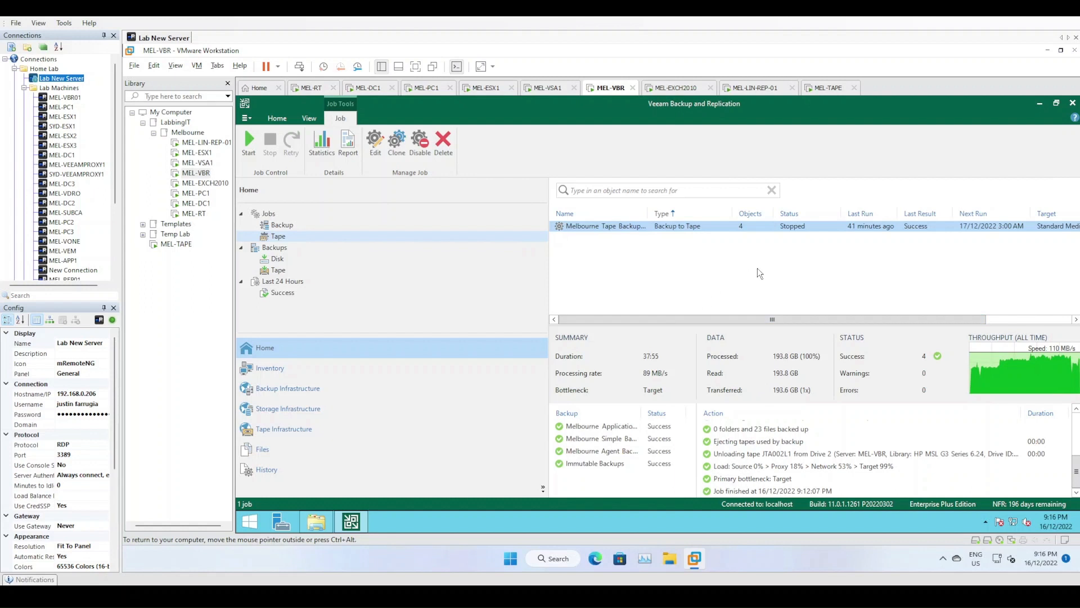
click(679, 261)
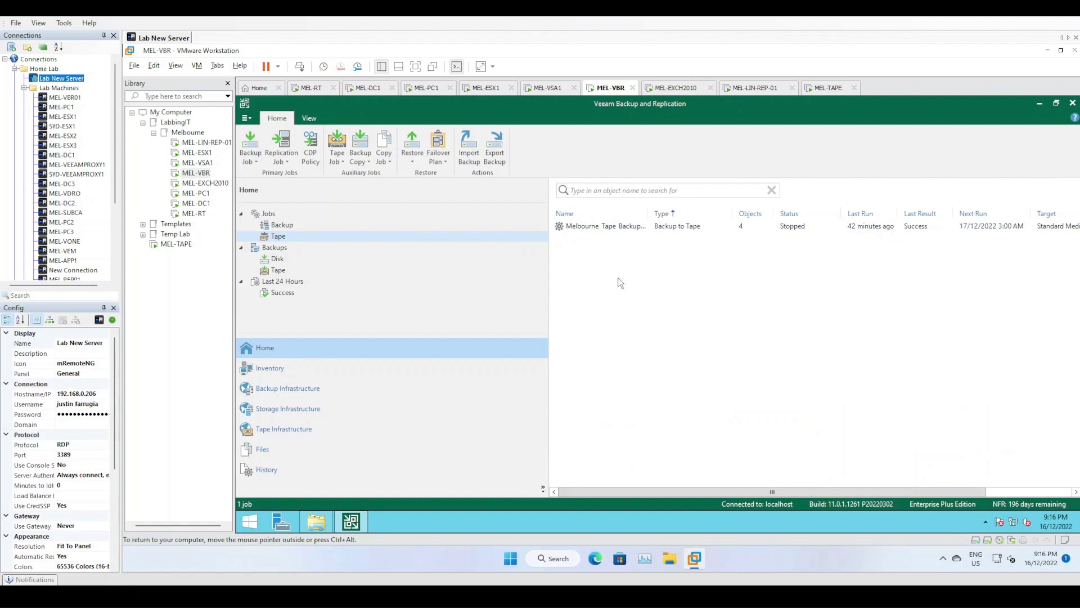
click(283, 227)
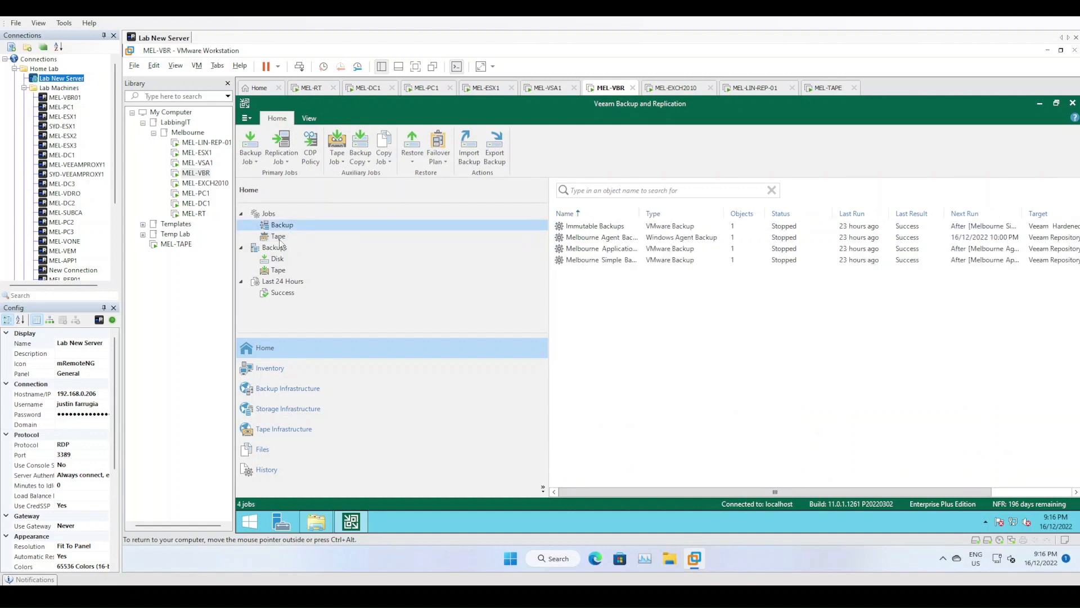
click(278, 238)
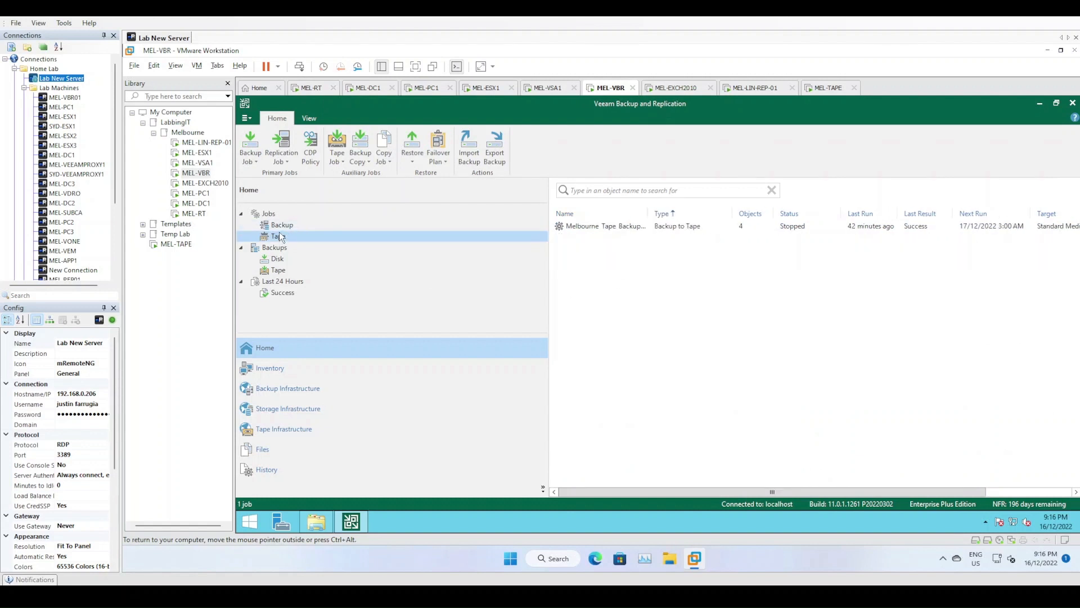